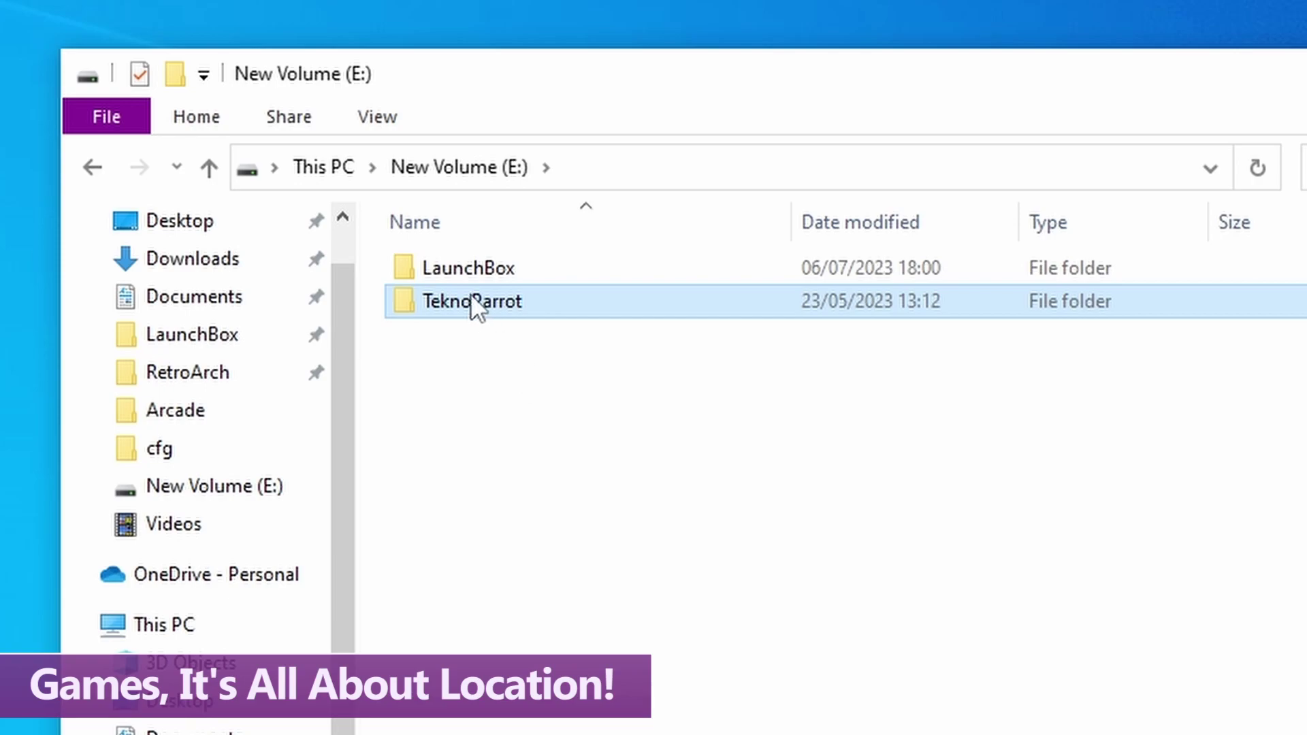
- Examine the LaunchBox and TeknoParrot folders on the E: drive, including the emulator's own folder inside TeknoParrot
{"action": "left_click", "coordinate": [470, 267]}
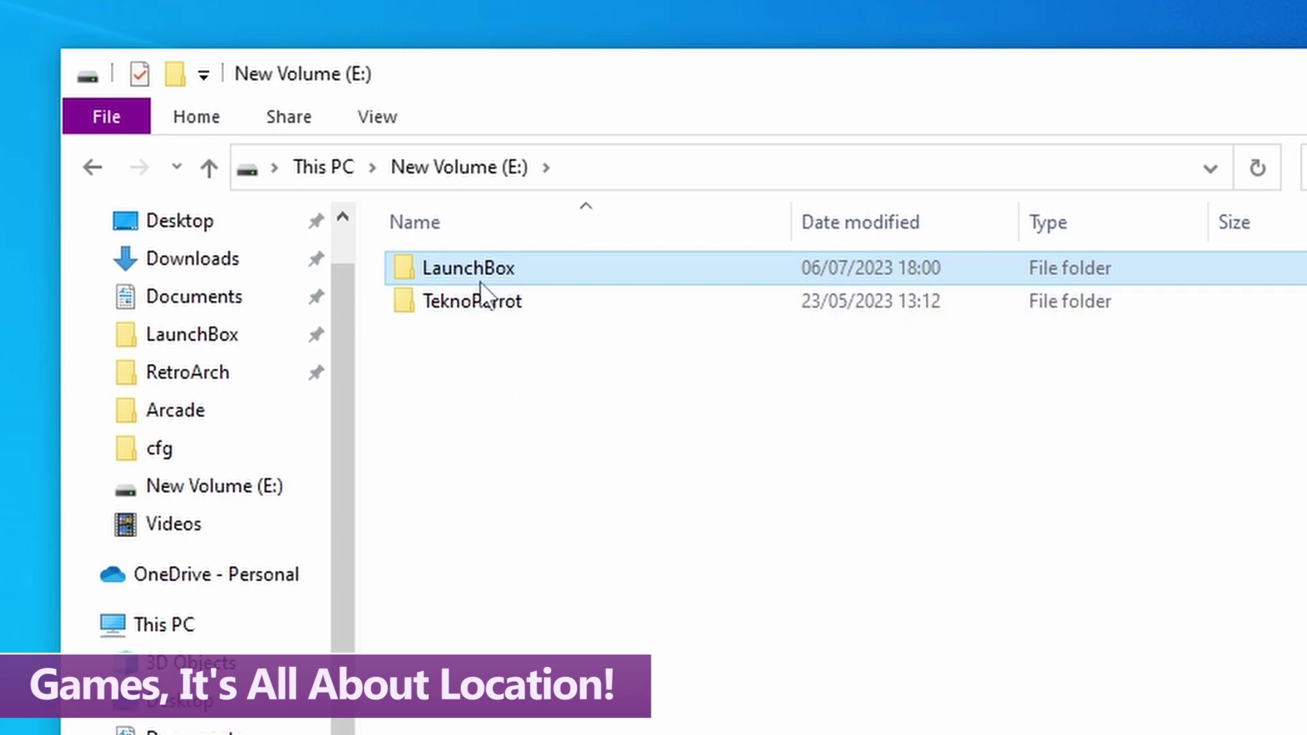
{"action": "left_click", "coordinate": [483, 310]}
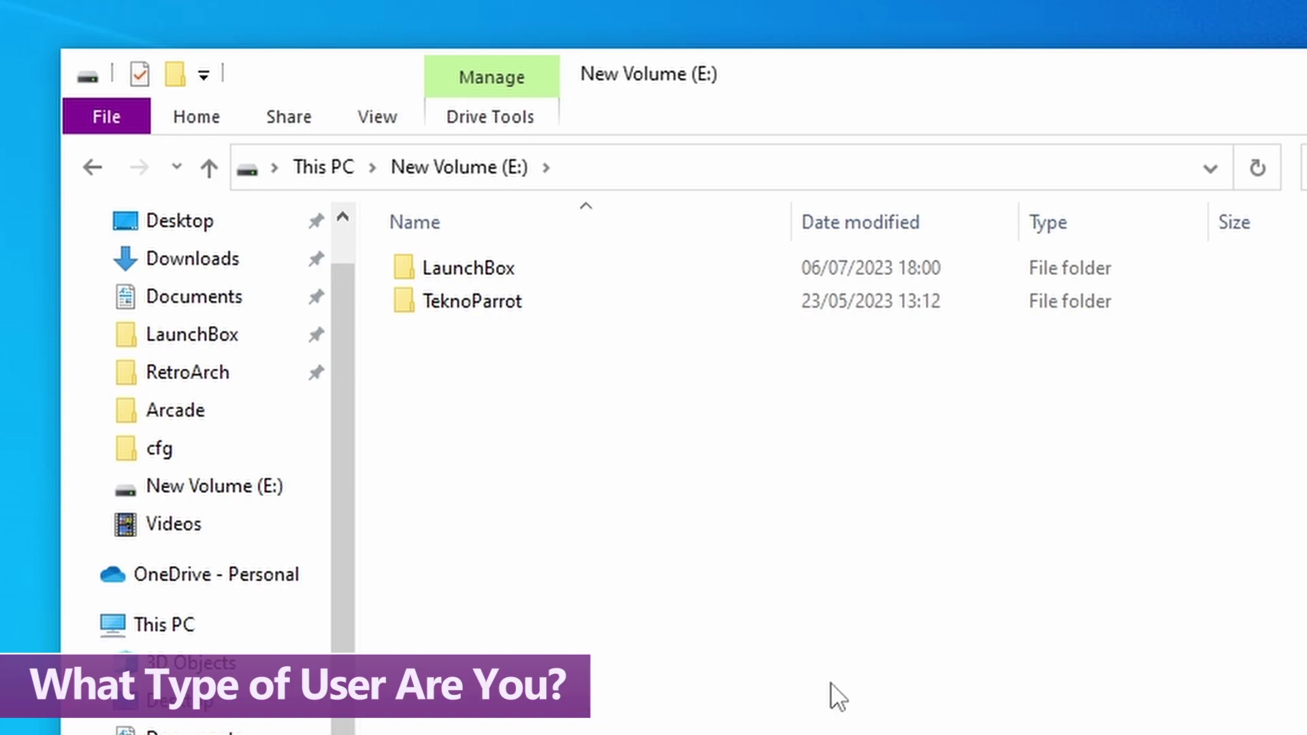
{"action": "left_click", "coordinate": [490, 314]}
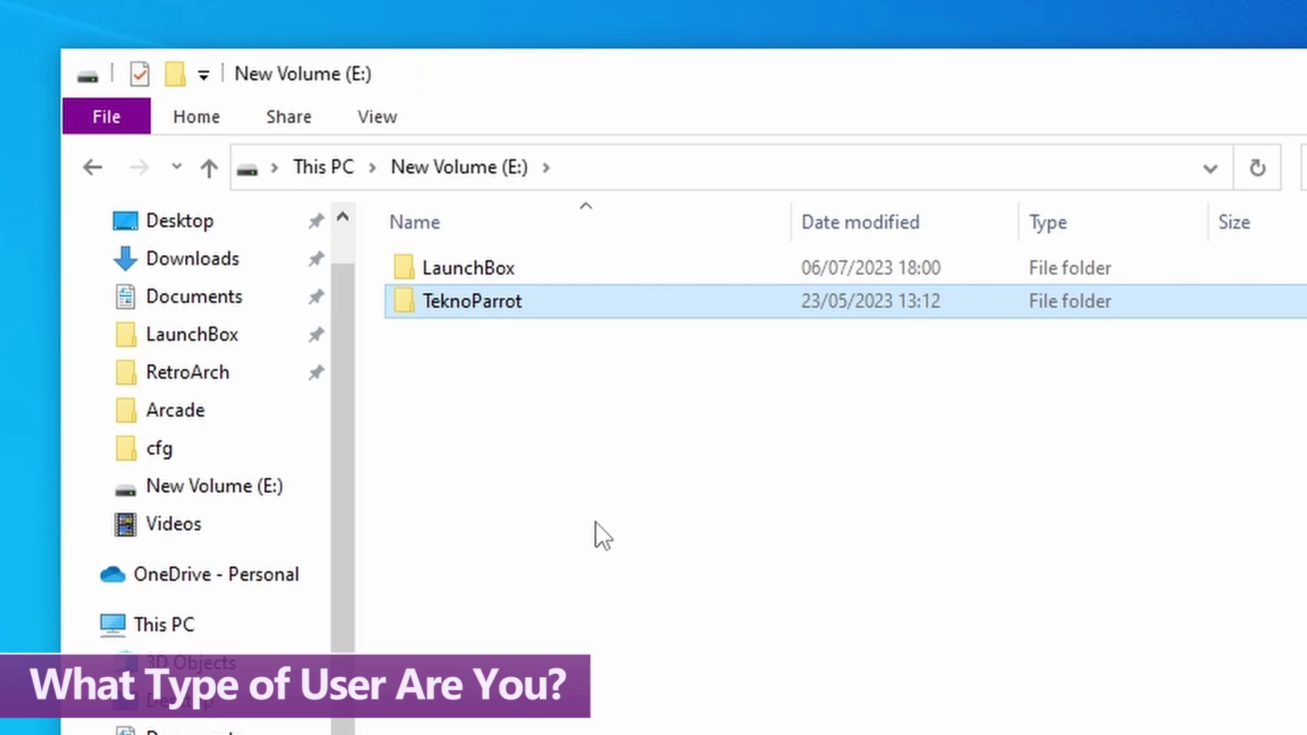
{"action": "double_click", "coordinate": [472, 307]}
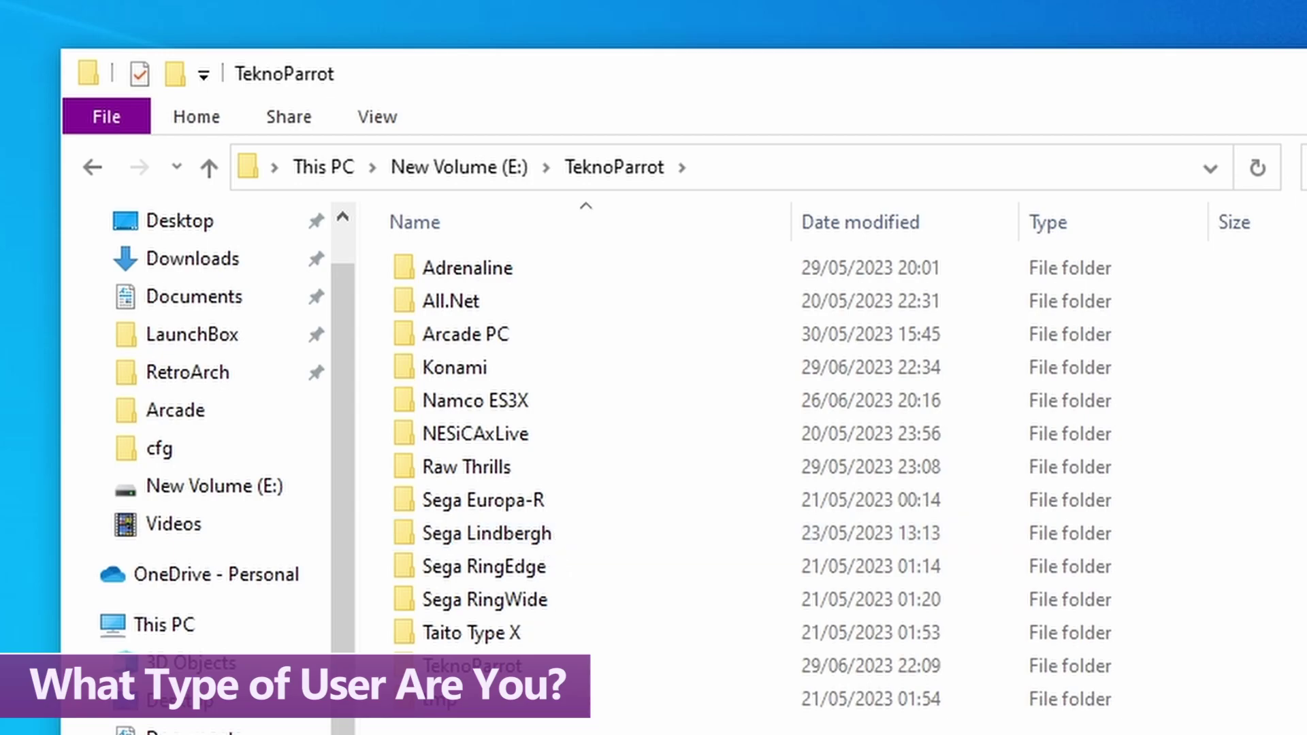
{"action": "key", "text": "alt+Left"}
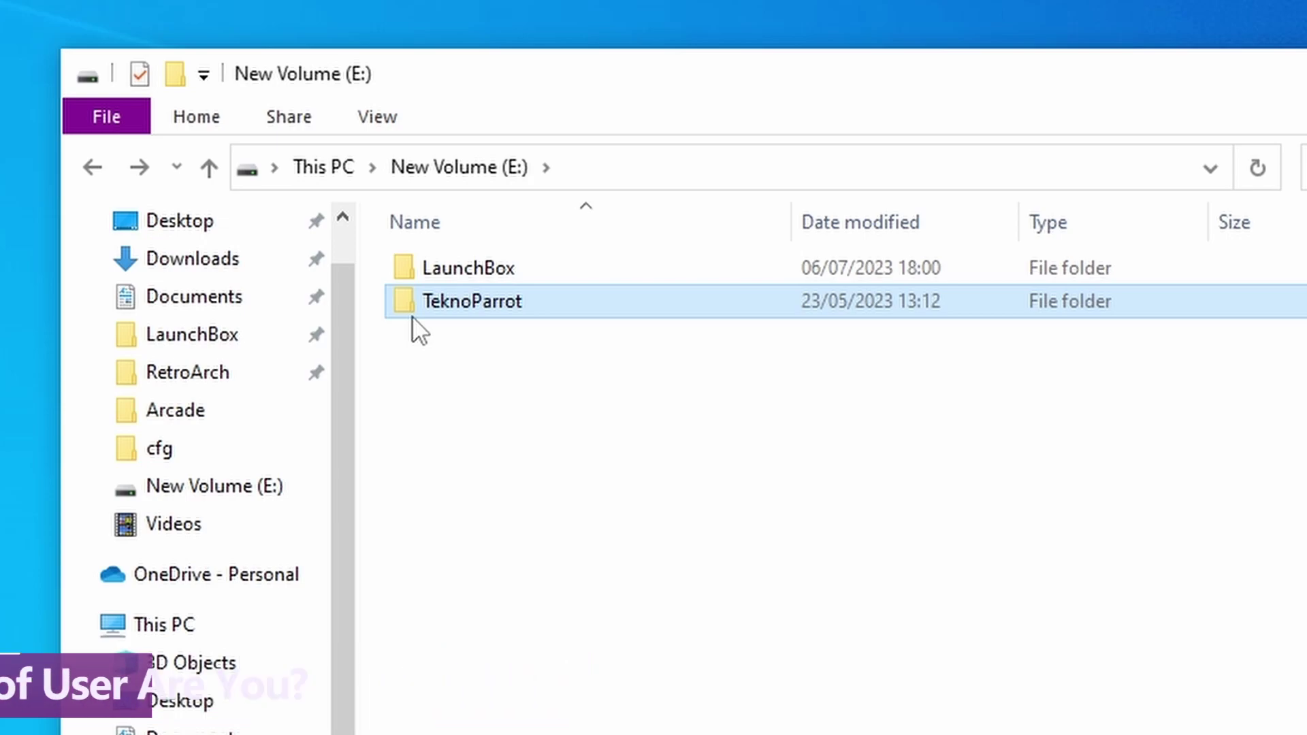
{"action": "left_click", "coordinate": [514, 270]}
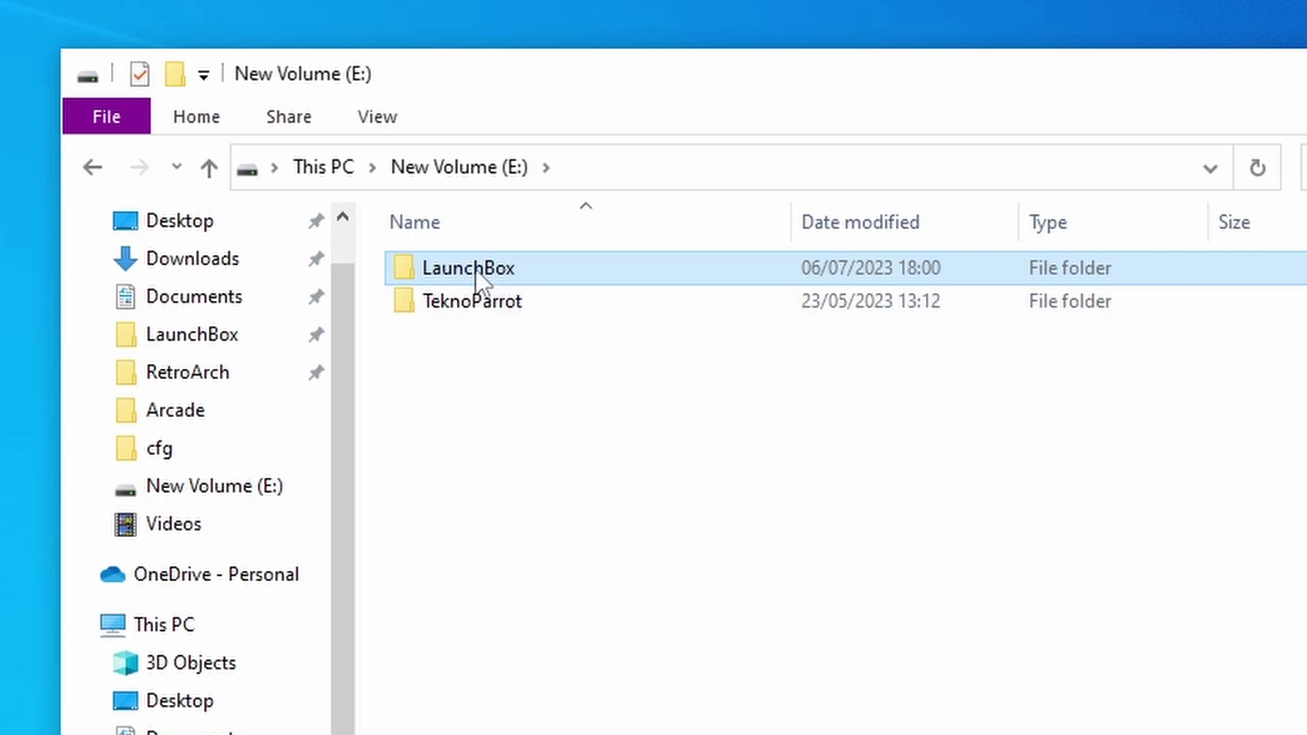
{"action": "mouse_move", "coordinate": [475, 268]}
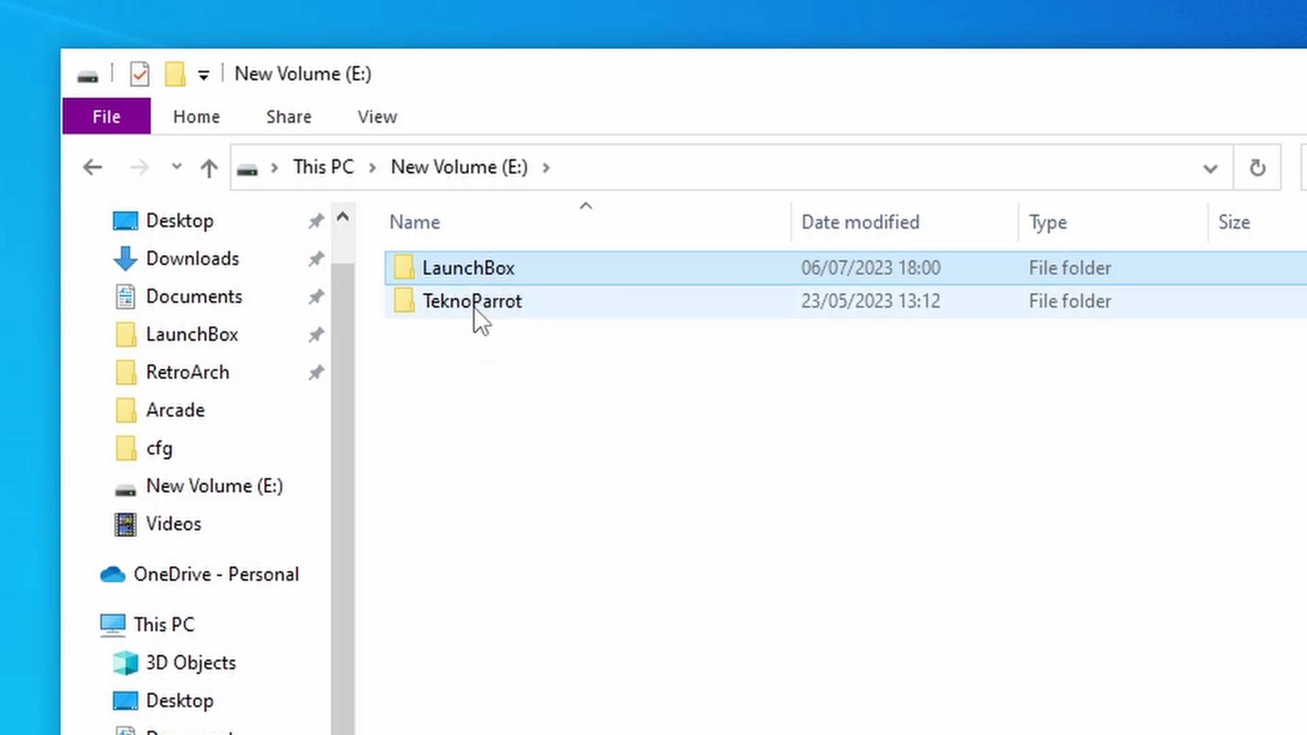
{"action": "double_click", "coordinate": [474, 303]}
{"action": "left_click", "coordinate": [495, 672]}
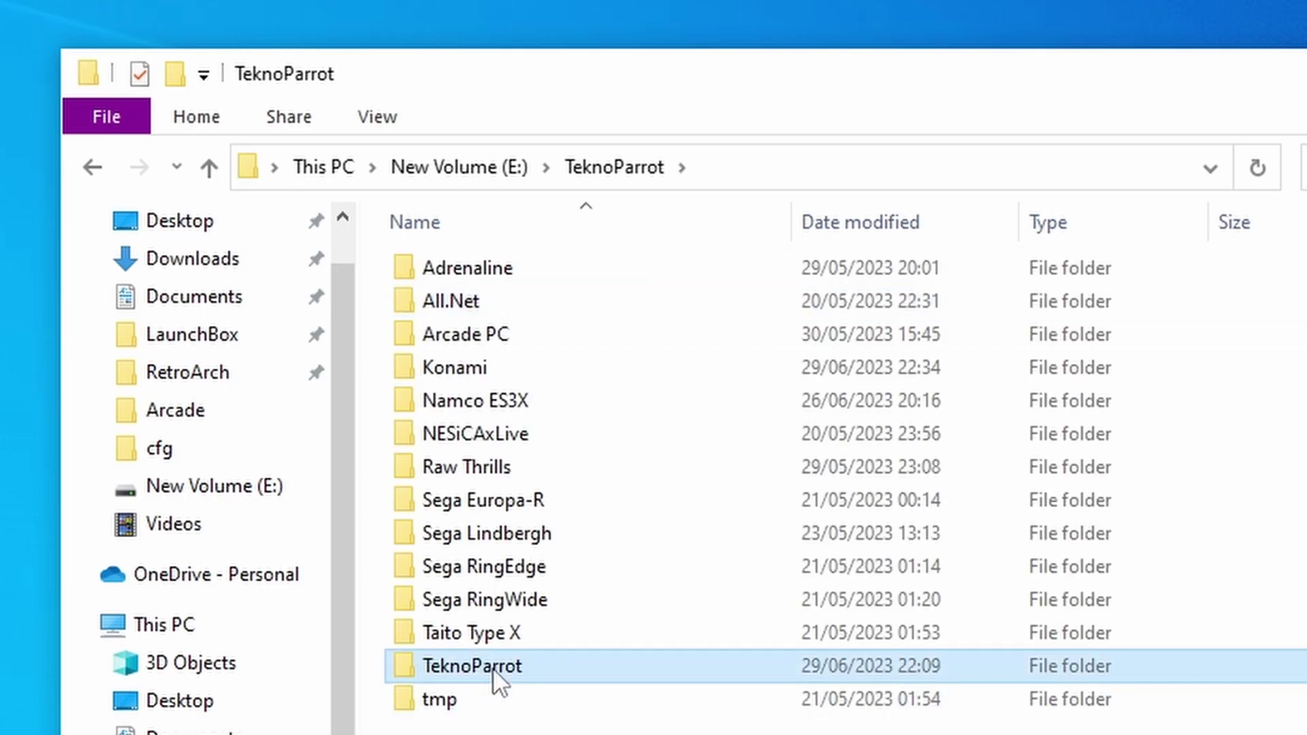
{"action": "left_click", "coordinate": [512, 170]}
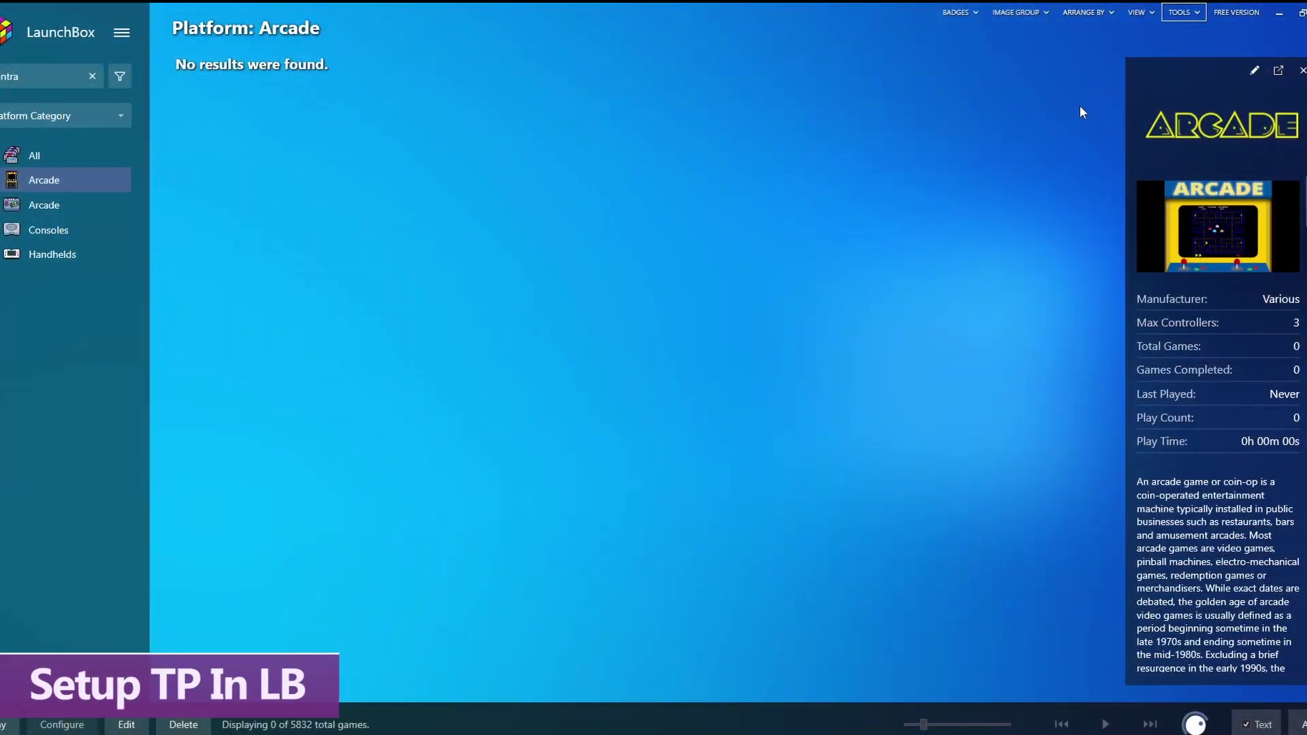
- In LaunchBox, add a new emulator named TeknoParrot to the managed emulators
{"action": "left_click", "coordinate": [1180, 14]}
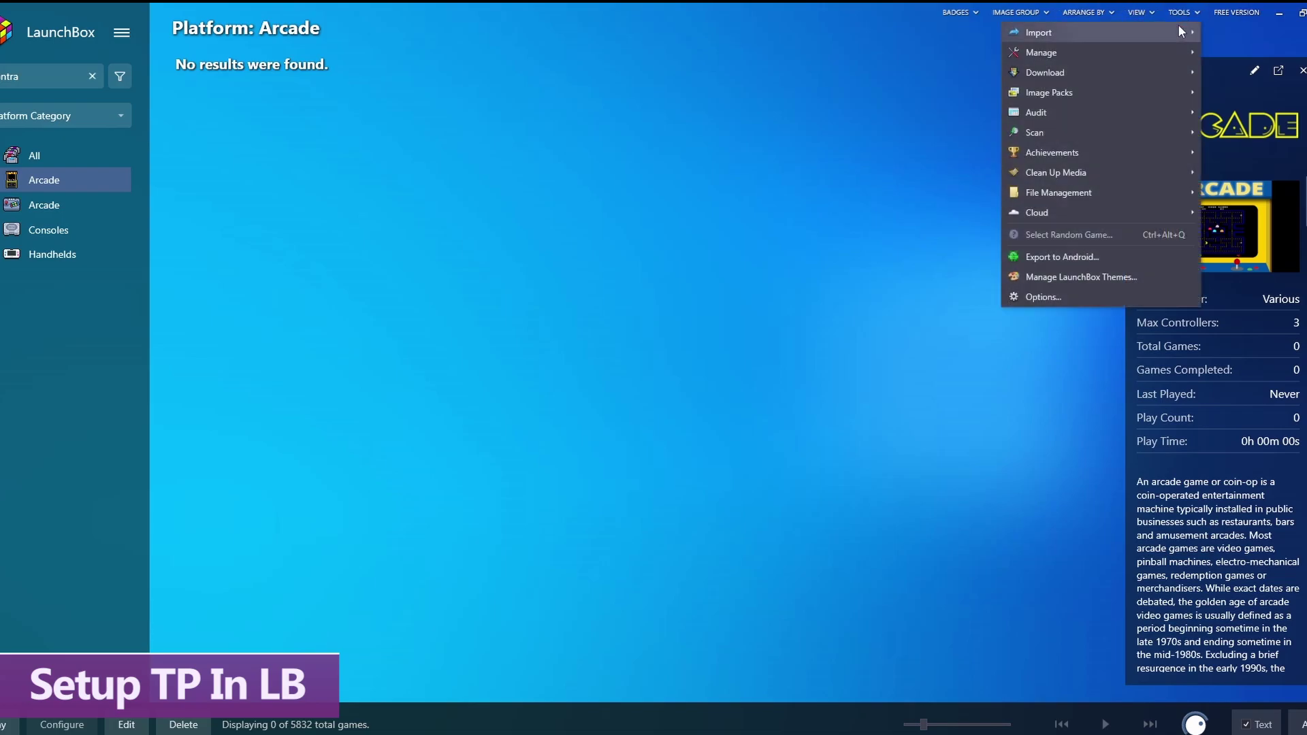
{"action": "mouse_move", "coordinate": [1076, 53]}
{"action": "left_click", "coordinate": [903, 60]}
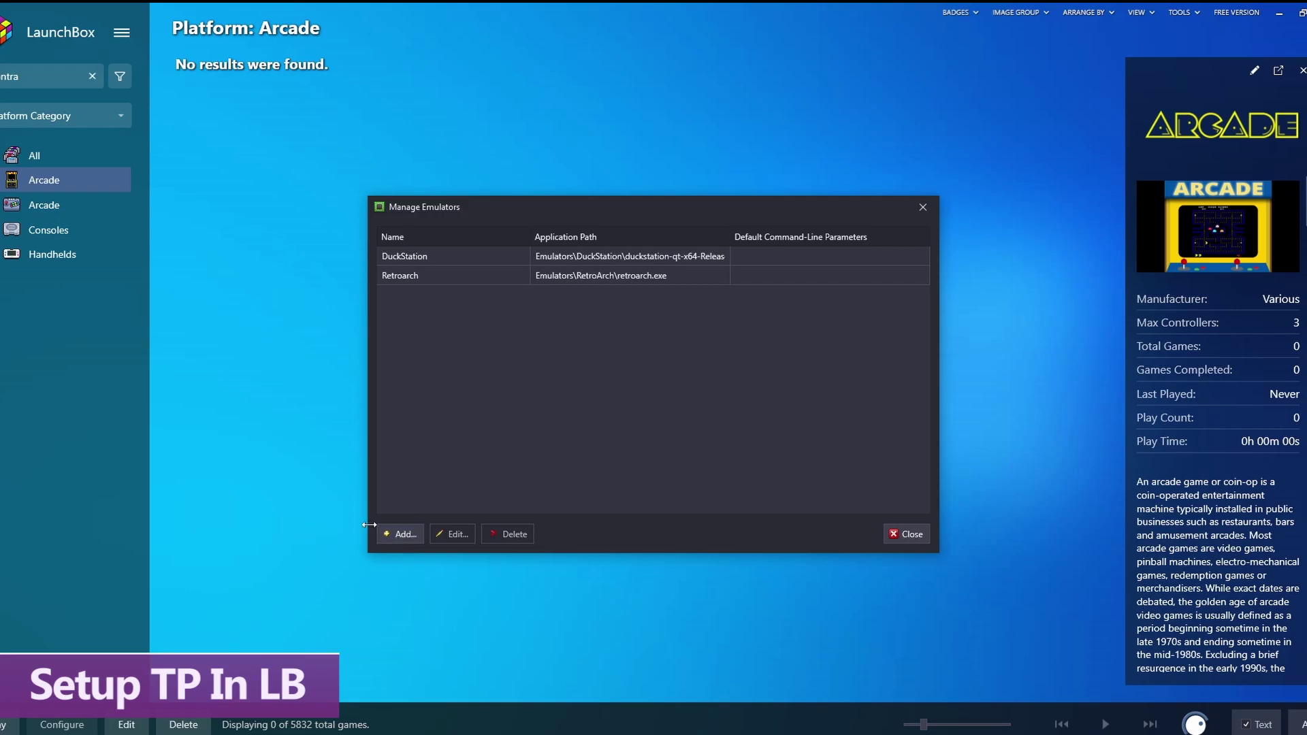
{"action": "left_click", "coordinate": [402, 534]}
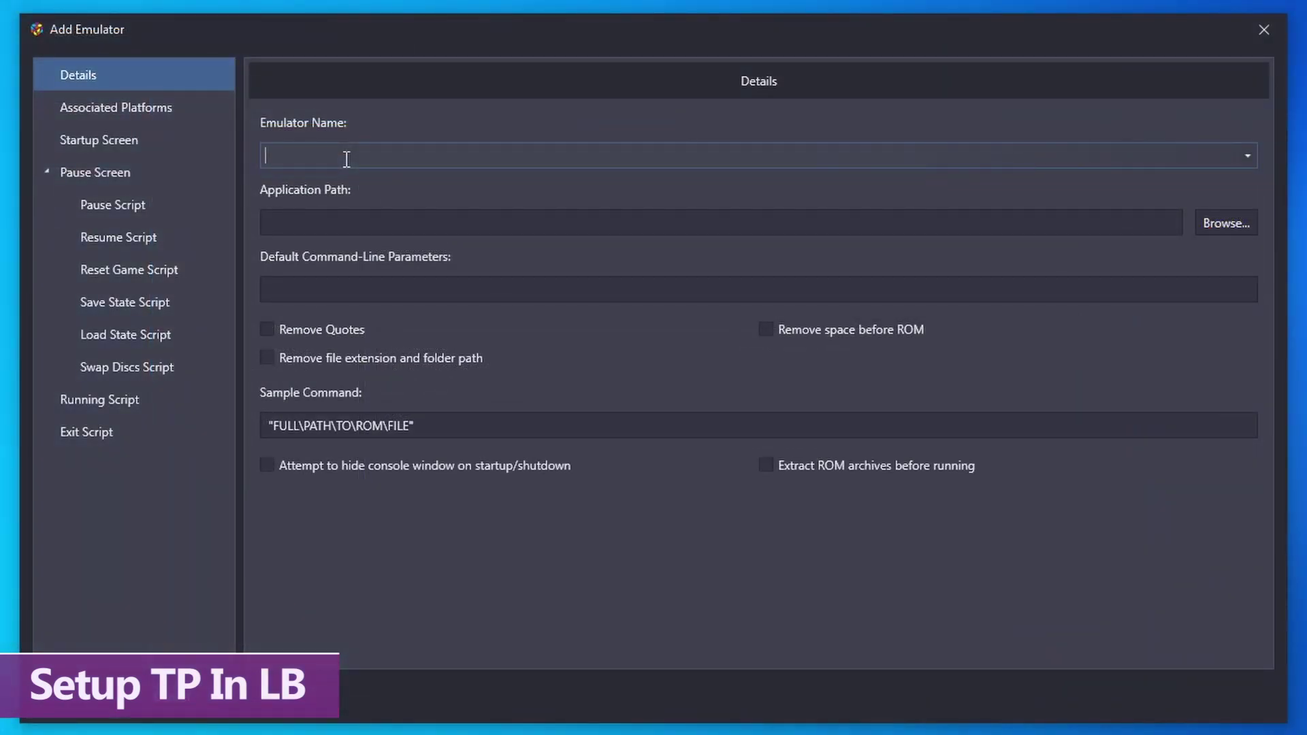
{"action": "type", "text": "TeknoParrot"}
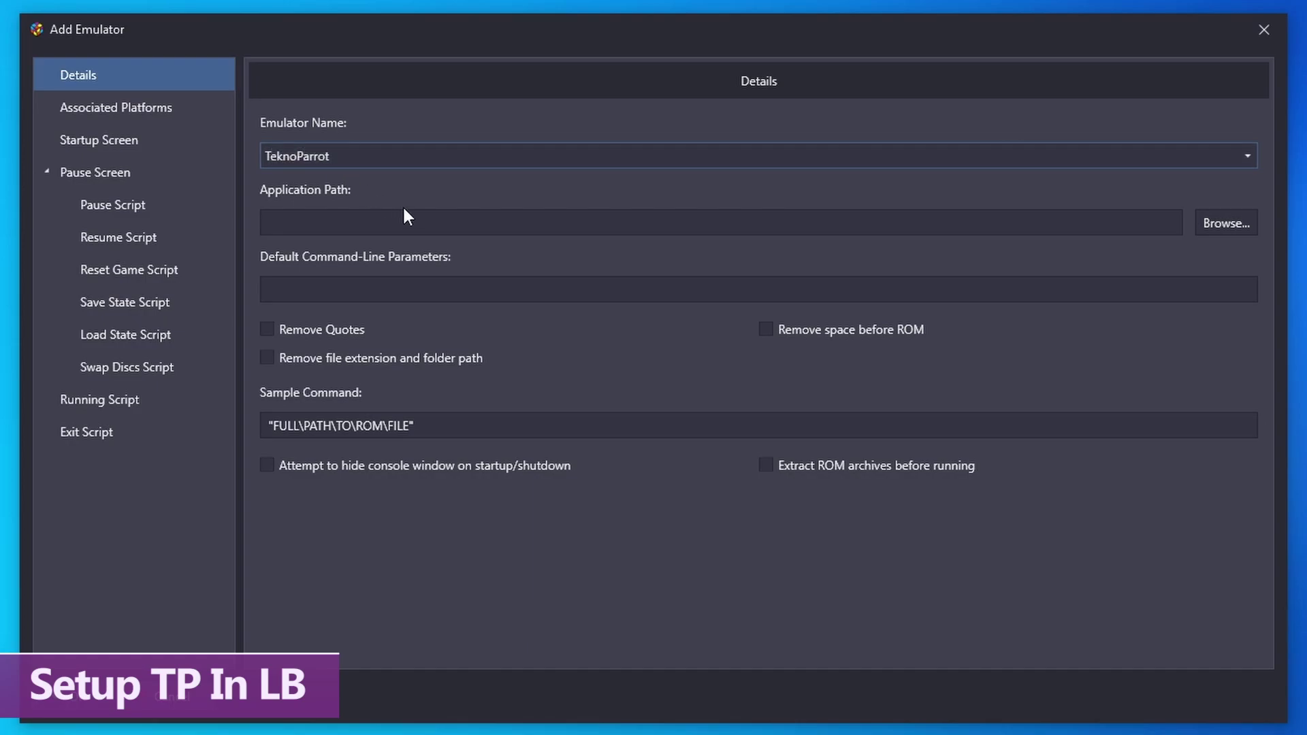
- Set the emulator's application path to TeknoParrotUi.exe in E:\TeknoParrot\TeknoParrot
{"action": "left_click", "coordinate": [404, 215]}
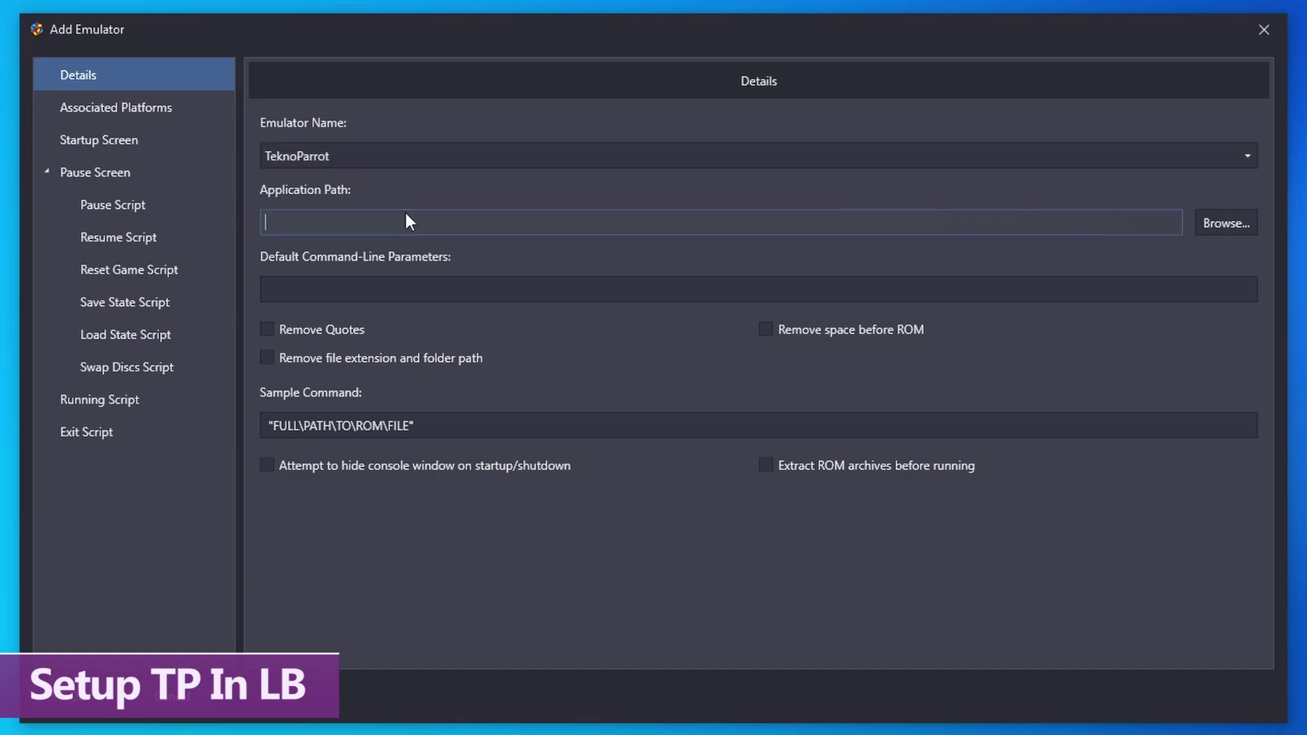
{"action": "left_click", "coordinate": [1225, 223]}
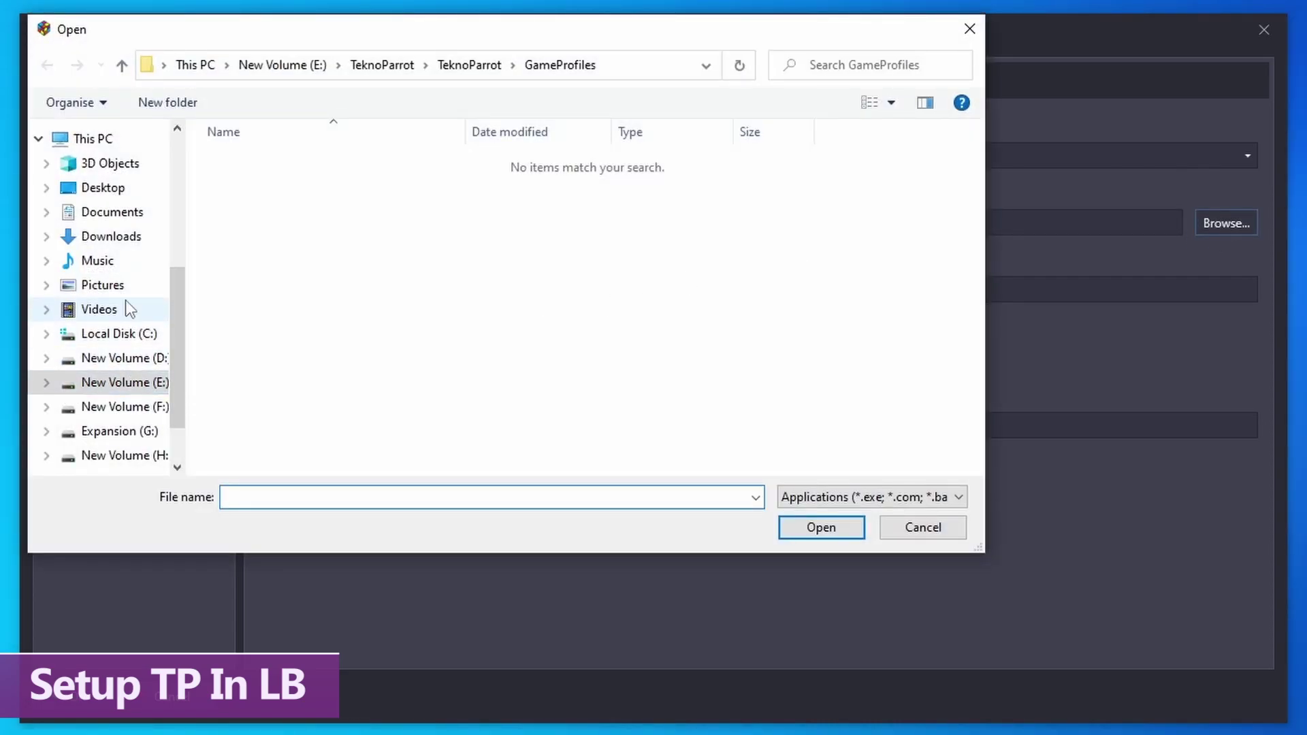
{"action": "scroll", "coordinate": [126, 300], "scroll_direction": "down", "scroll_amount": 2}
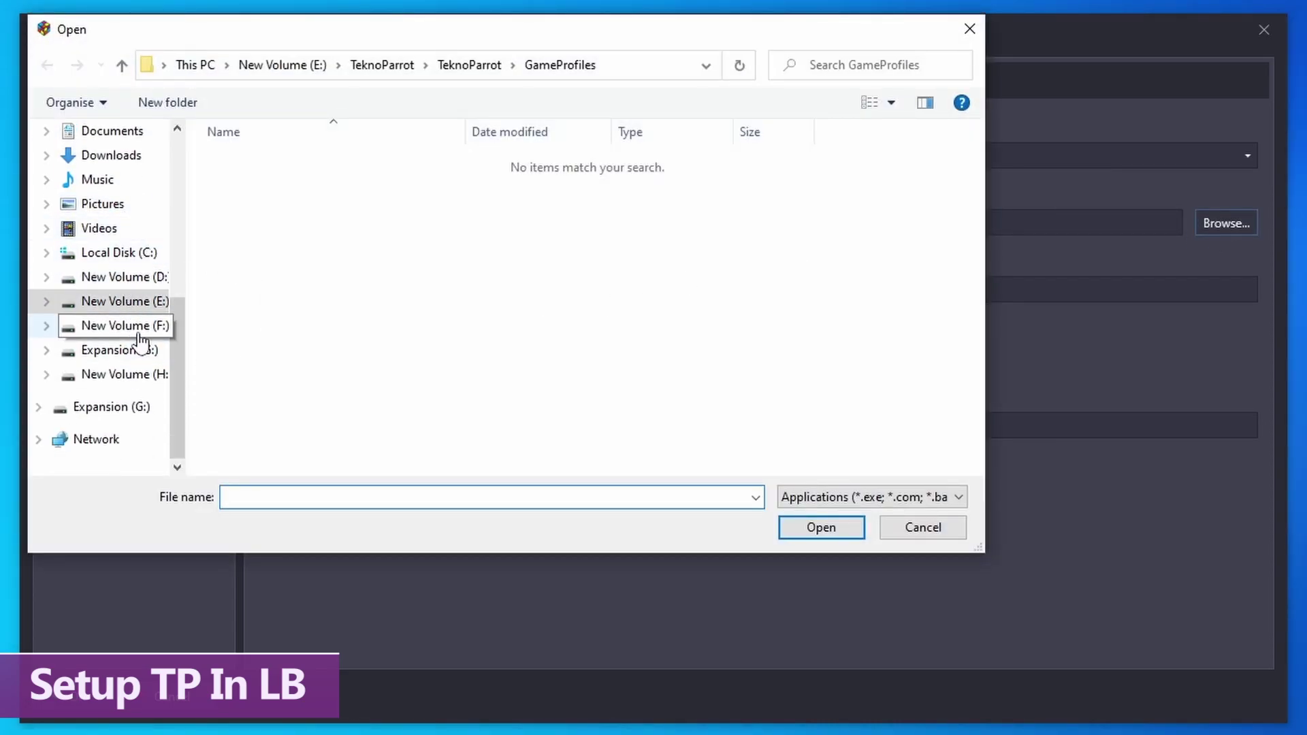
{"action": "left_click", "coordinate": [127, 307]}
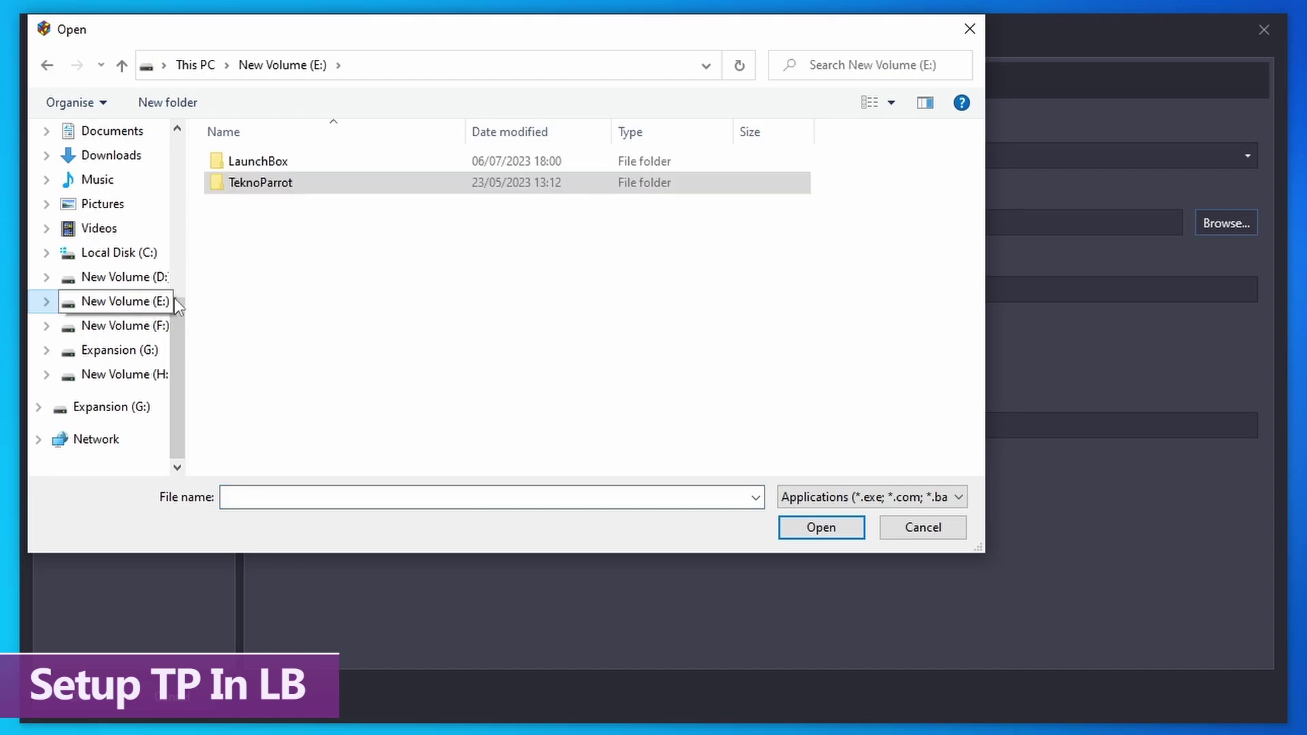
{"action": "double_click", "coordinate": [259, 181]}
{"action": "double_click", "coordinate": [315, 418]}
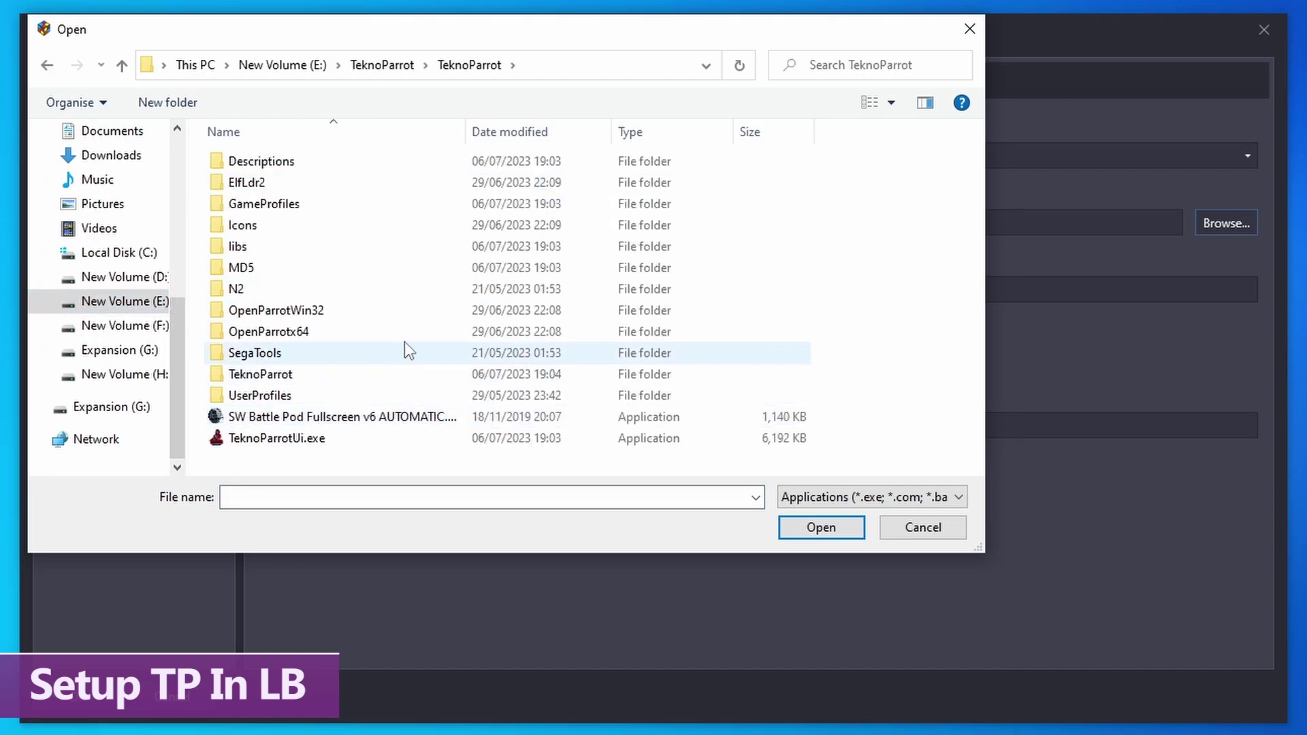
{"action": "left_click", "coordinate": [296, 441]}
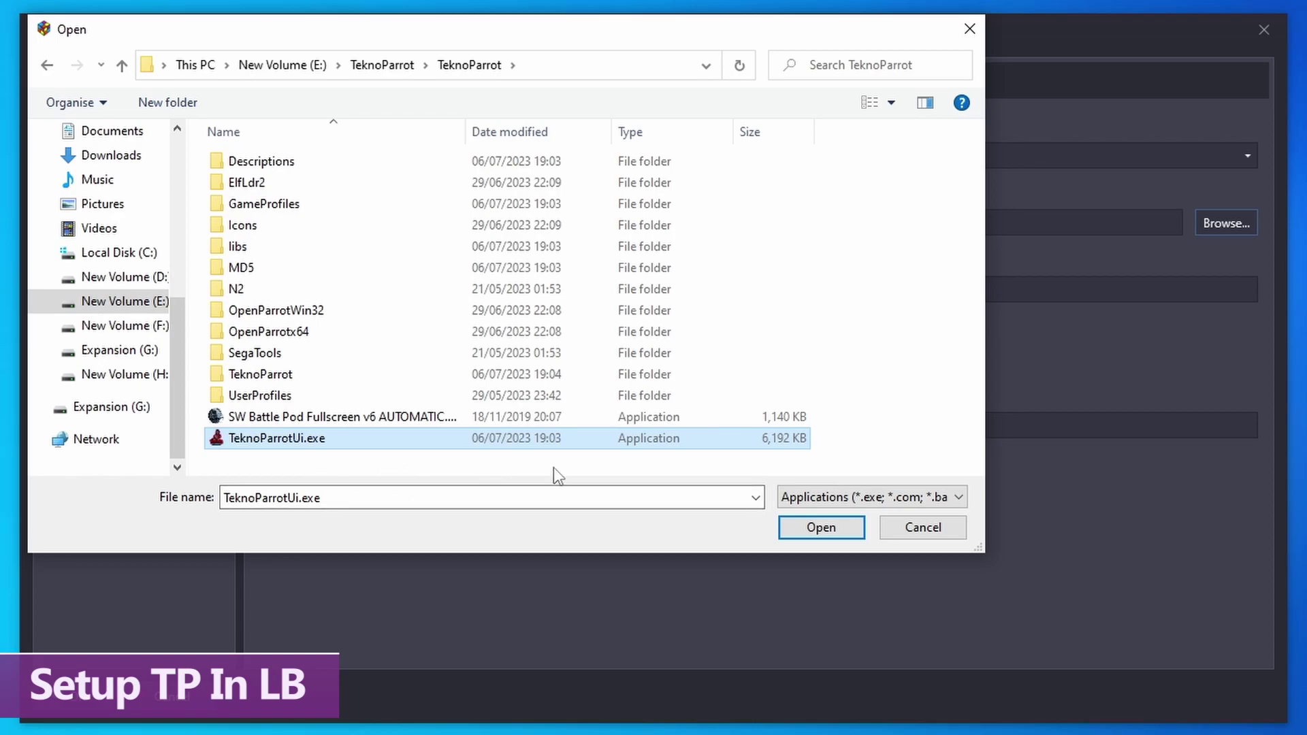
{"action": "left_click", "coordinate": [828, 534]}
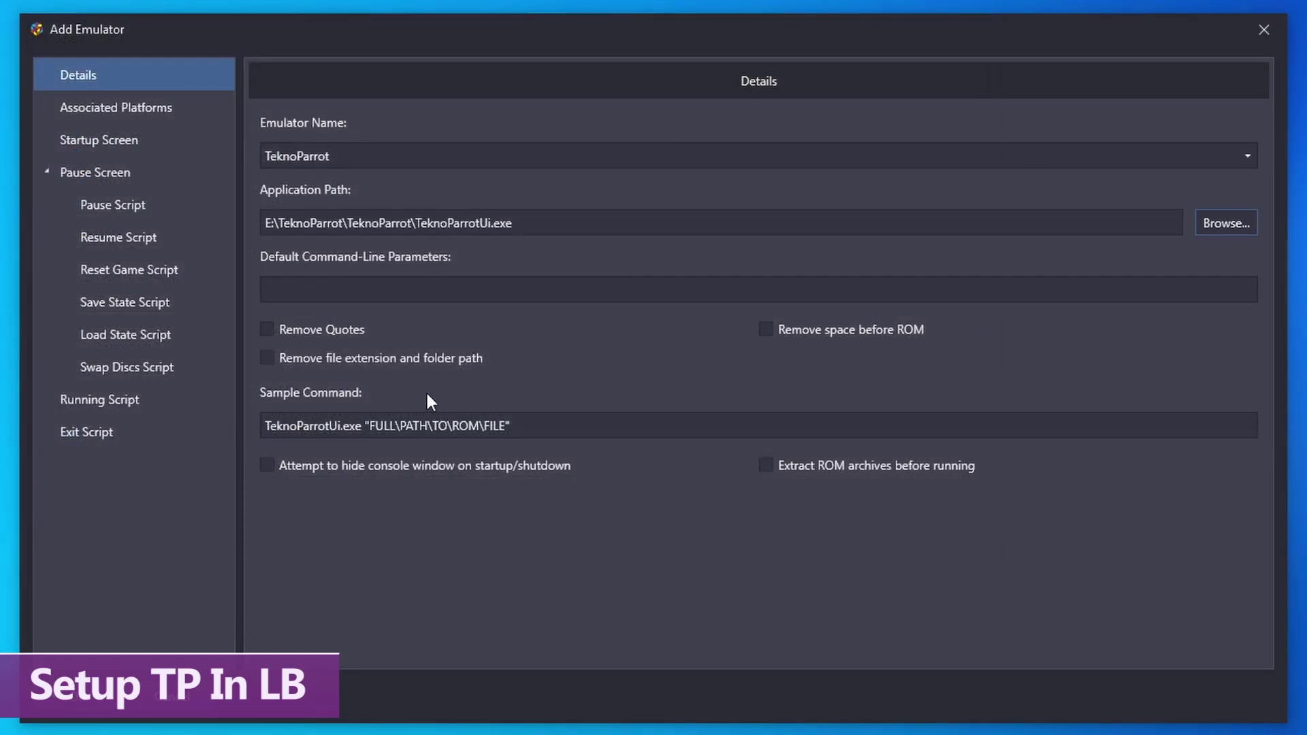
- Set the default command-line parameters to --profile=%romfile%.xml and enable removal of the file extension and folder path
{"action": "left_click", "coordinate": [356, 290]}
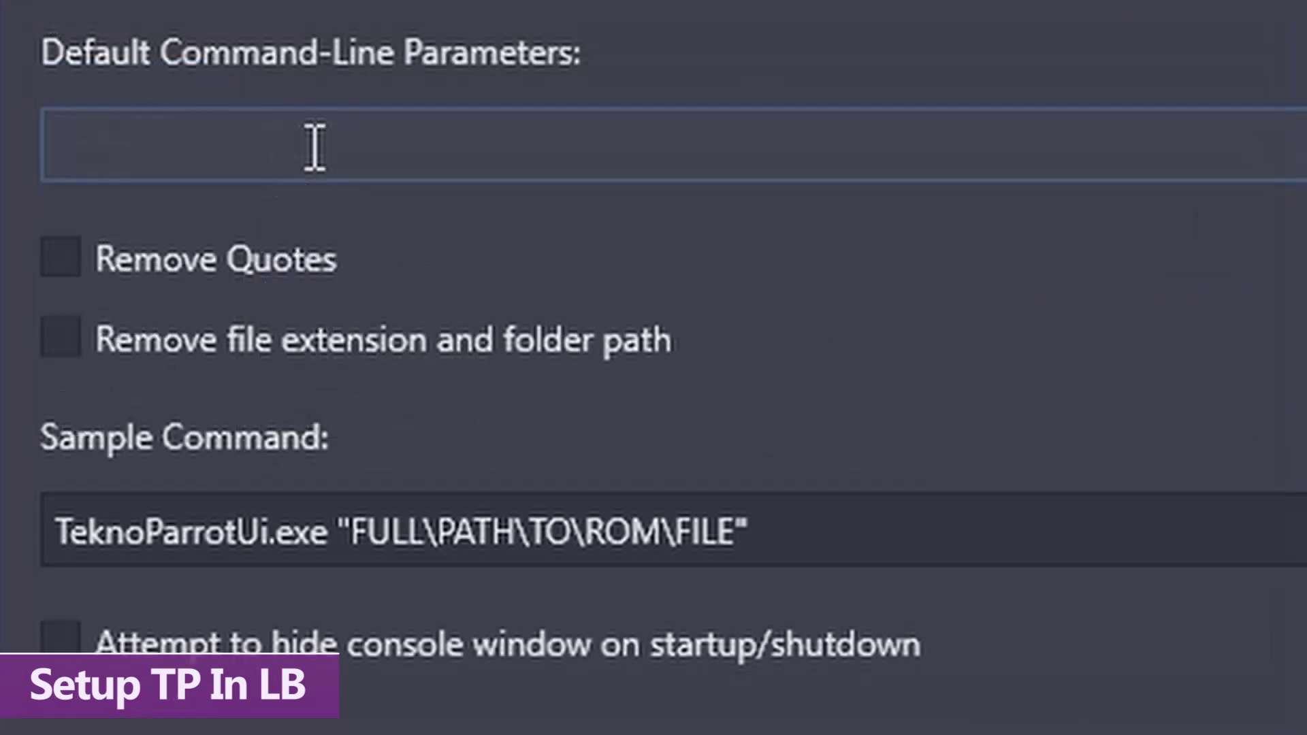
{"action": "type", "text": "--profile=%romfile%.xml"}
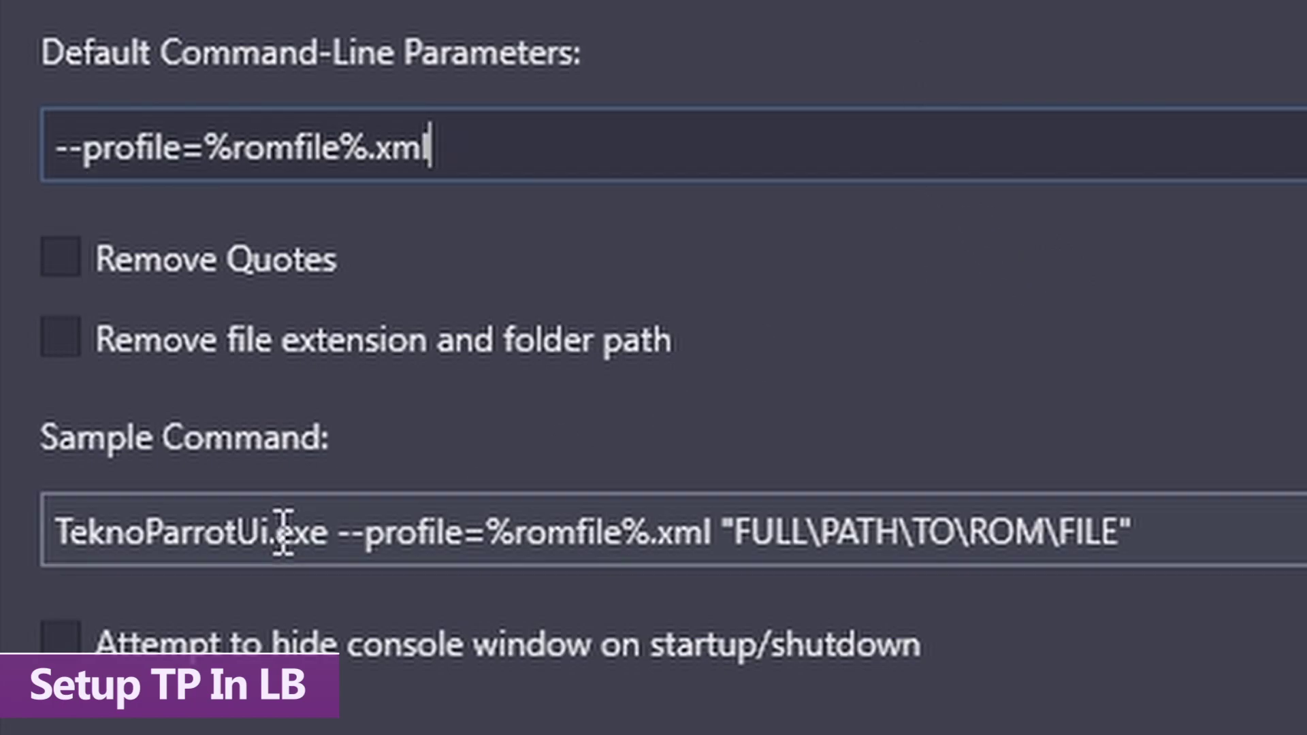
{"action": "left_click", "coordinate": [67, 344]}
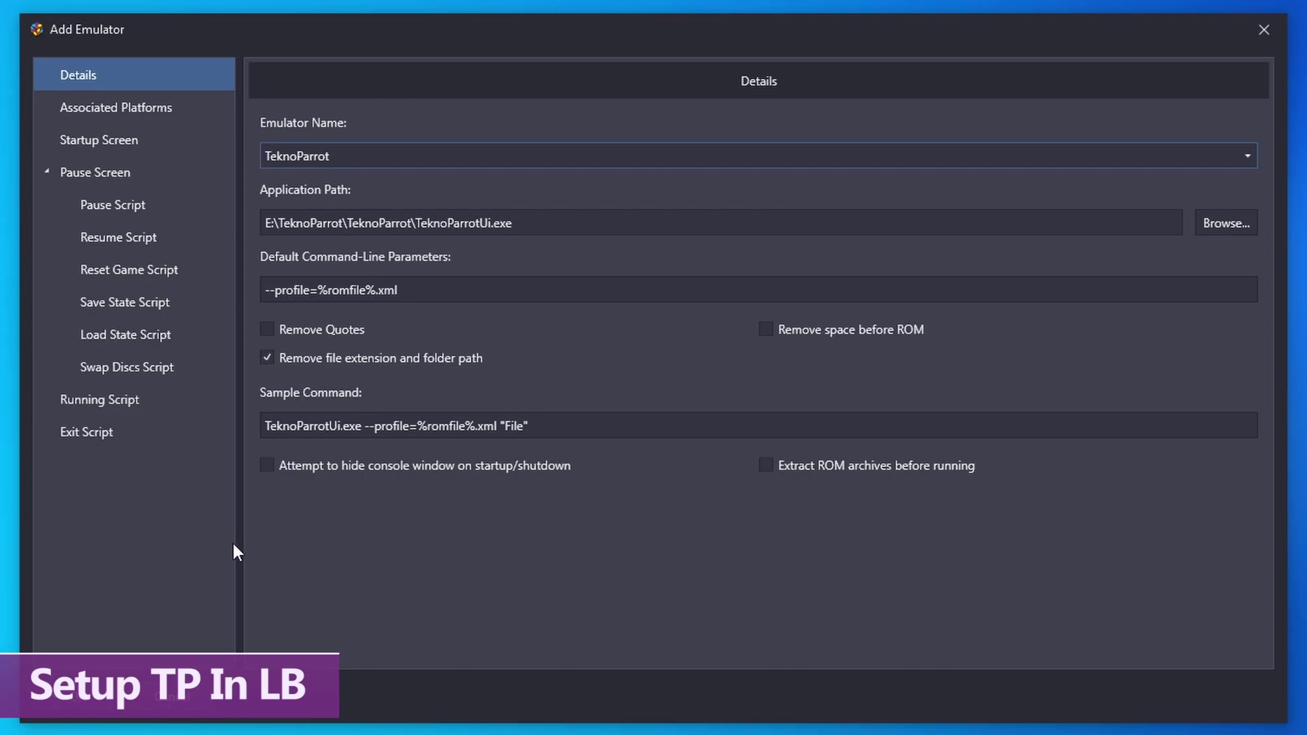
- Enter the exit AutoHotkey script "$Esc:: { WinClose, ahk_exe {{{StartupEXE}}} }" for the TeknoParrot emulator
{"action": "left_click", "coordinate": [97, 439]}
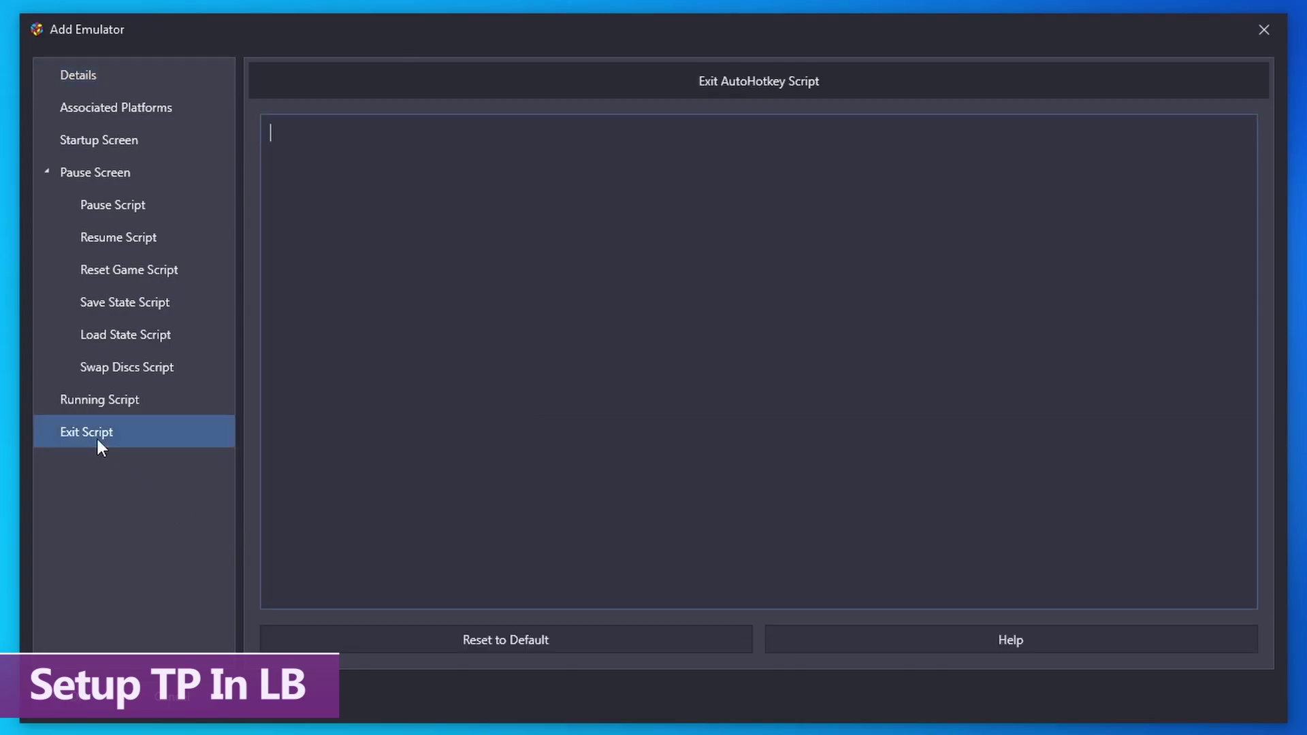
{"action": "left_click", "coordinate": [113, 401]}
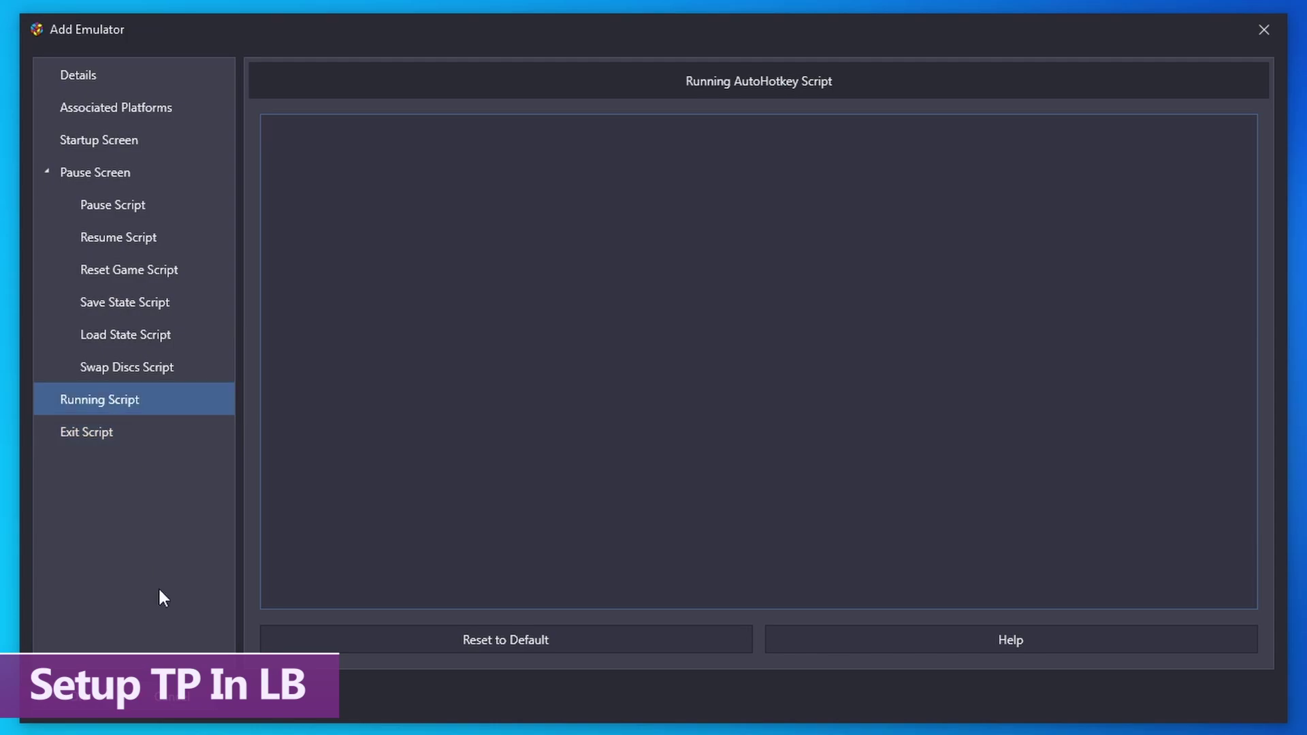
{"action": "left_click", "coordinate": [101, 439]}
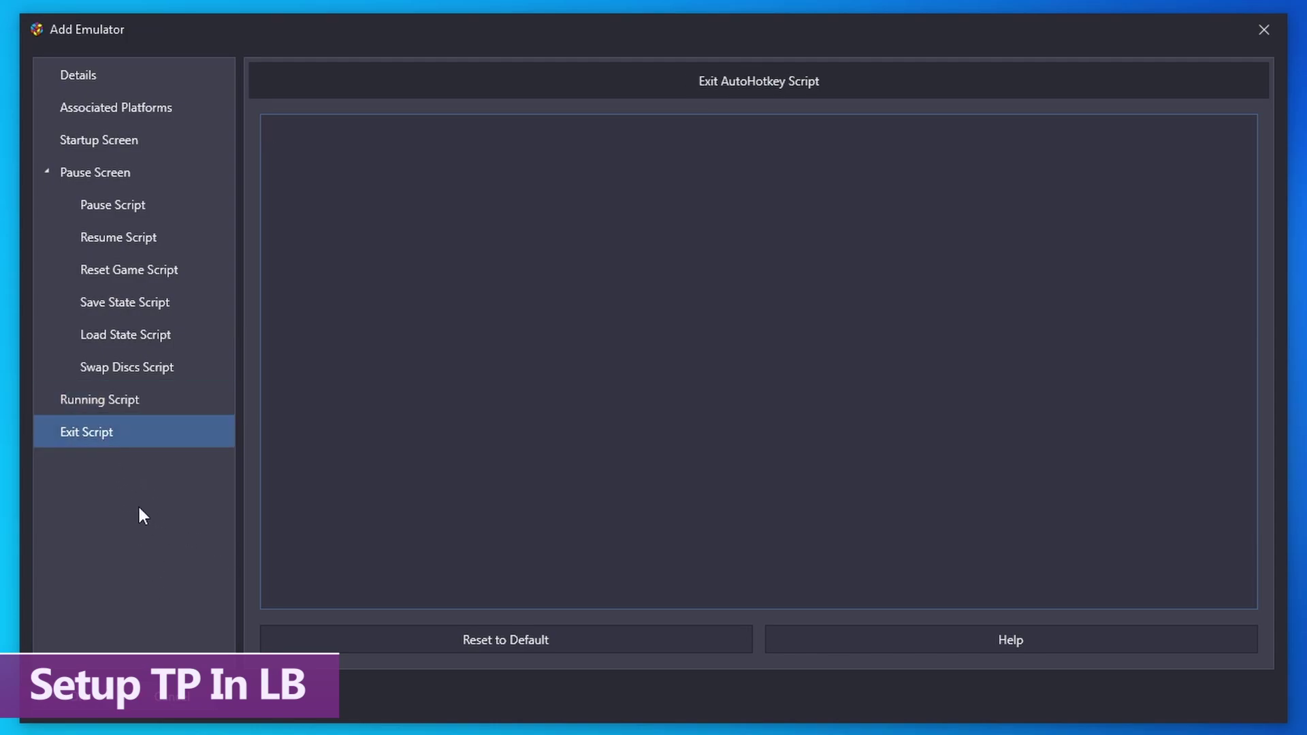
{"action": "left_click", "coordinate": [129, 401]}
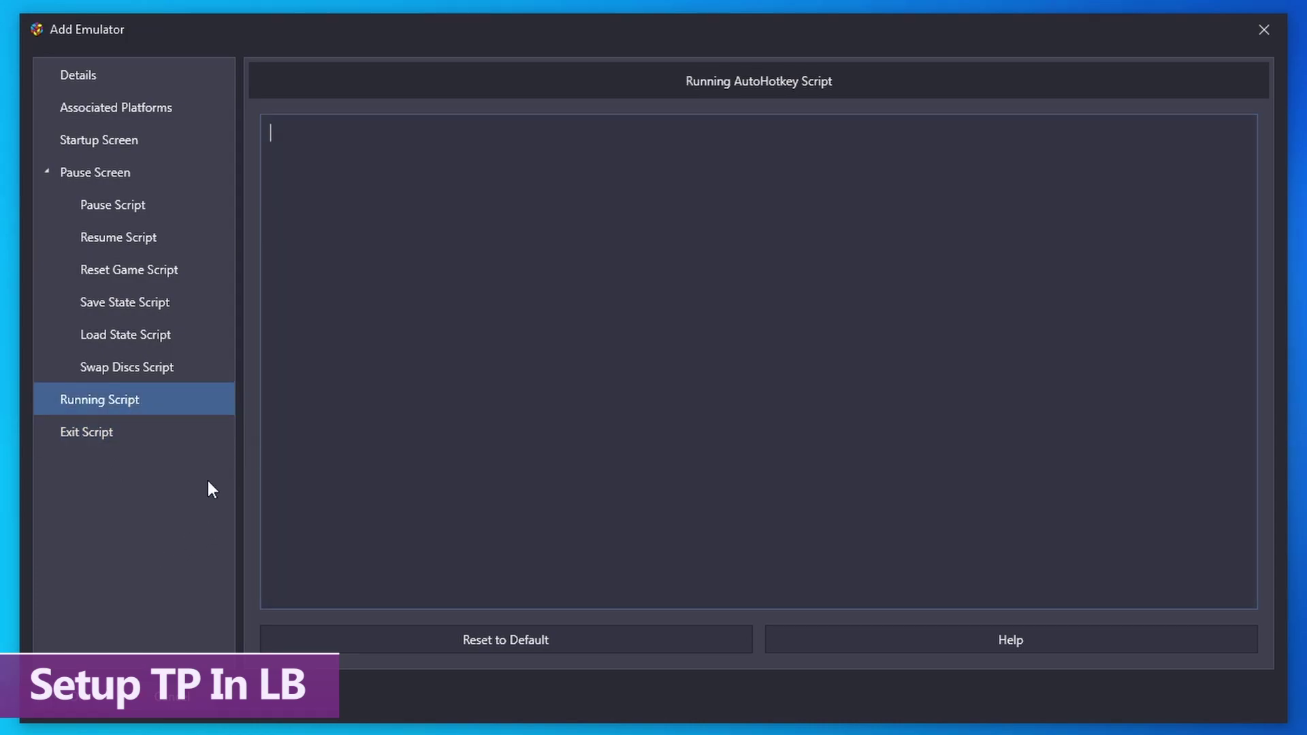
{"action": "left_click", "coordinate": [102, 439]}
{"action": "left_click", "coordinate": [125, 406]}
{"action": "left_click", "coordinate": [123, 433]}
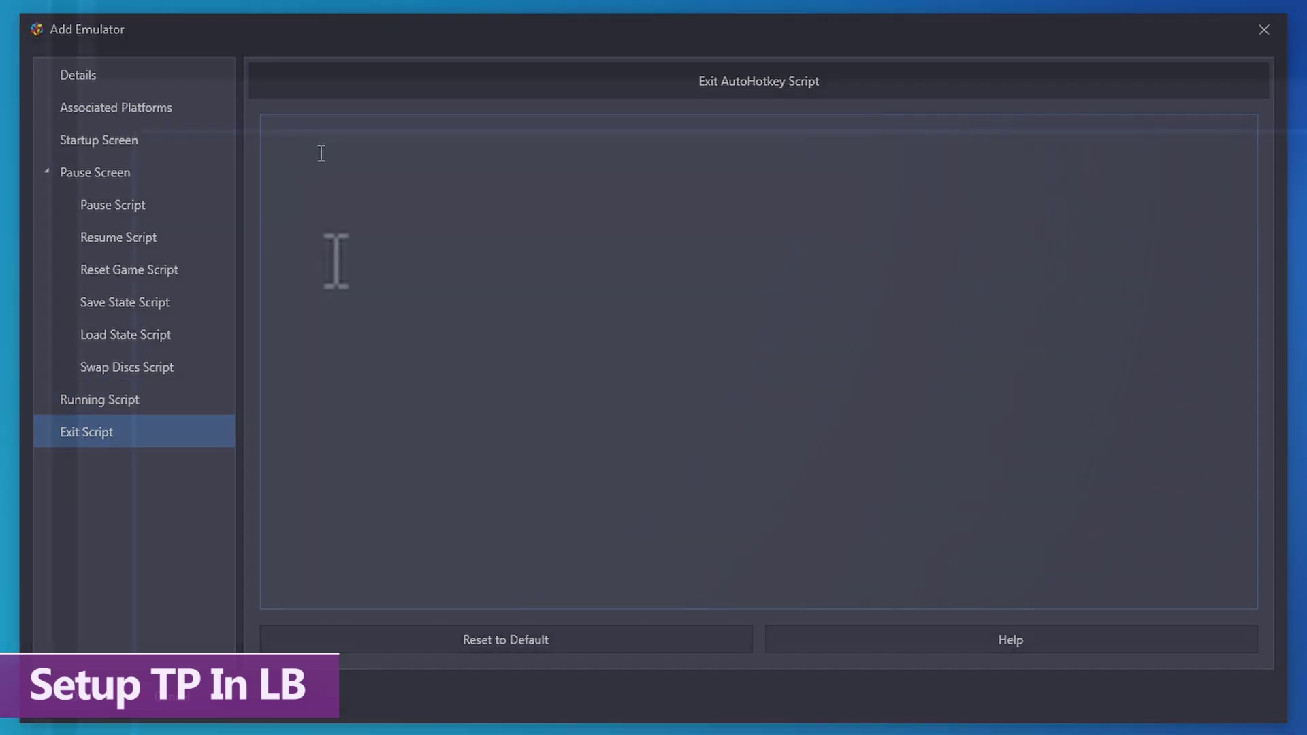
{"action": "type", "text": "$Esc:: {  WinClose, ahk_exe {{{StartupEXE}}} }"}
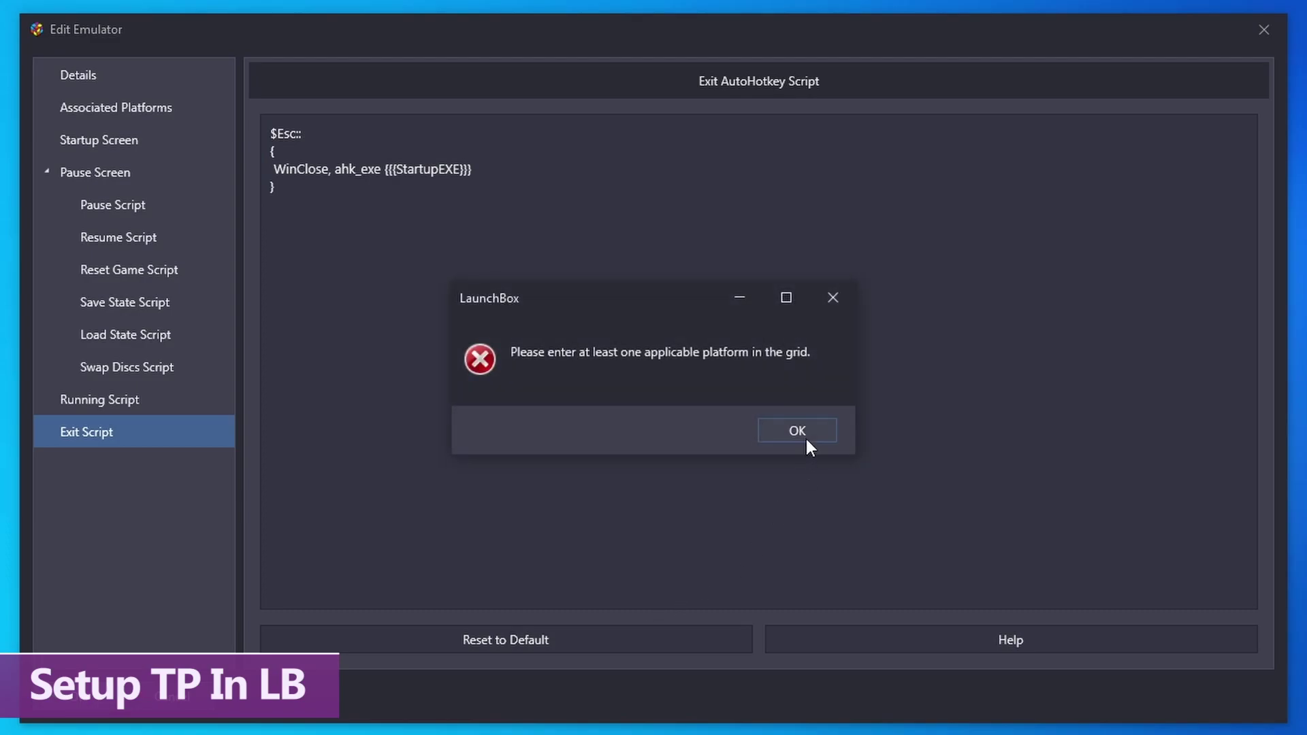
- Associate the emulator with a TeknoParrot platform, make it that platform's default emulator, and finish managing emulators
{"action": "left_click", "coordinate": [805, 429]}
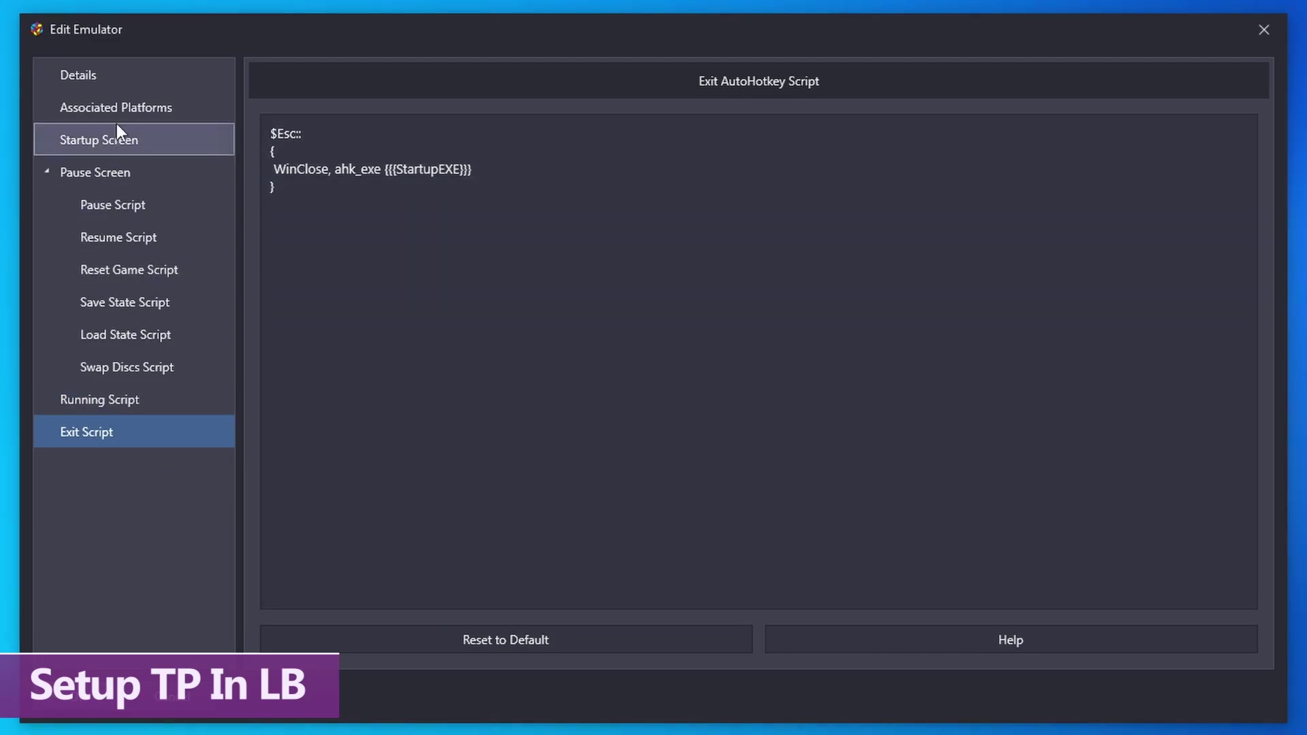
{"action": "left_click", "coordinate": [114, 108]}
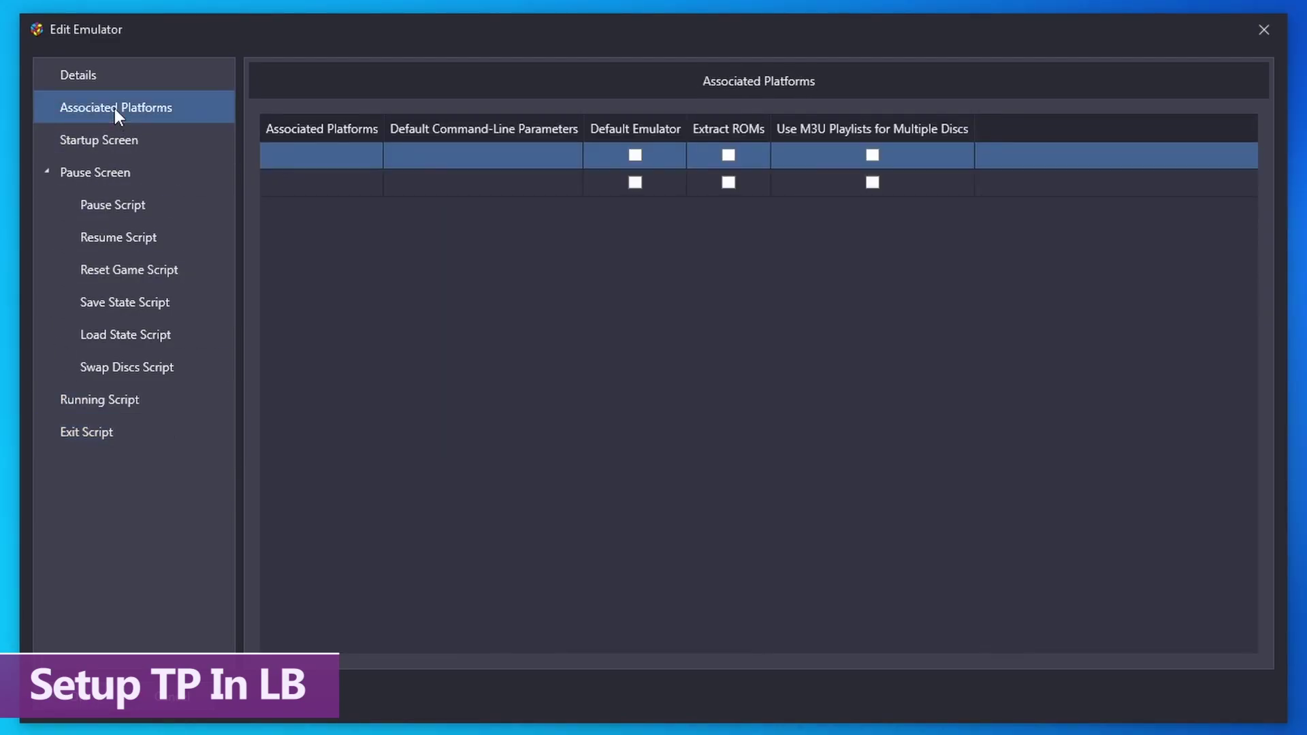
{"action": "left_click", "coordinate": [312, 158]}
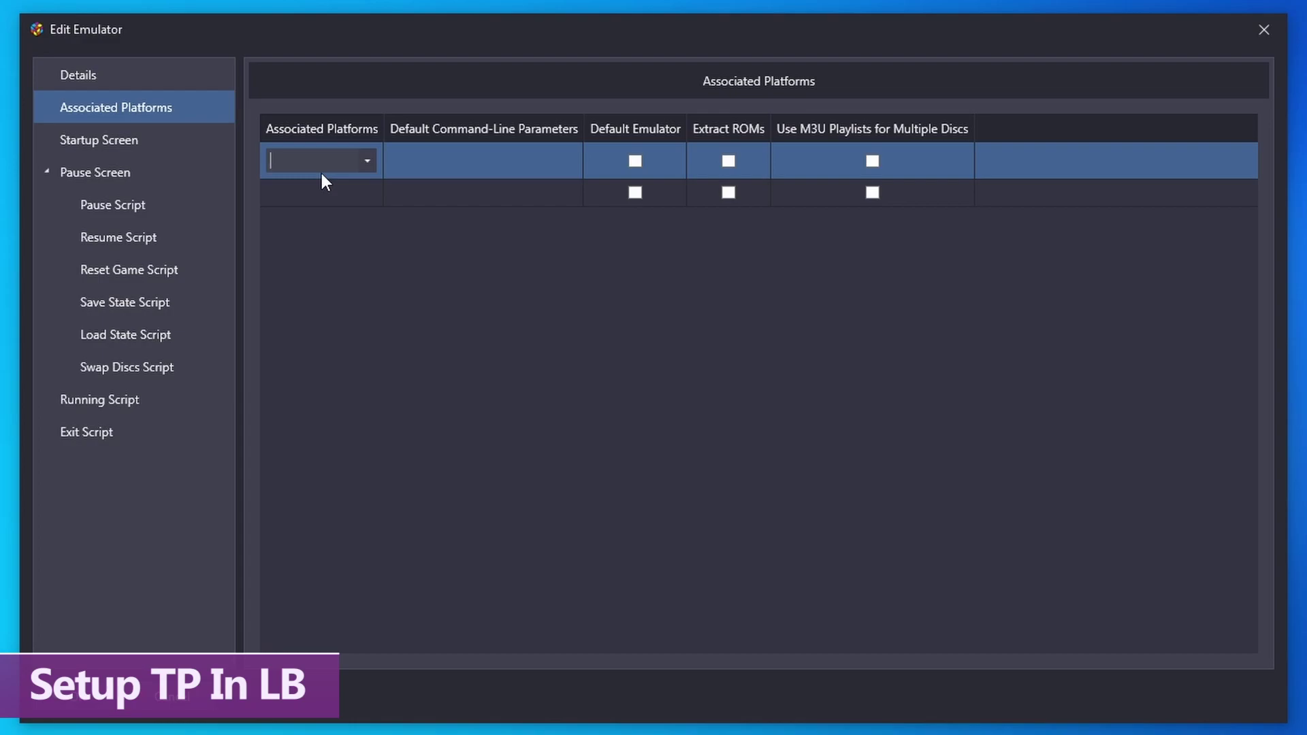
{"action": "type", "text": "TeknoParrot"}
{"action": "left_click", "coordinate": [639, 159]}
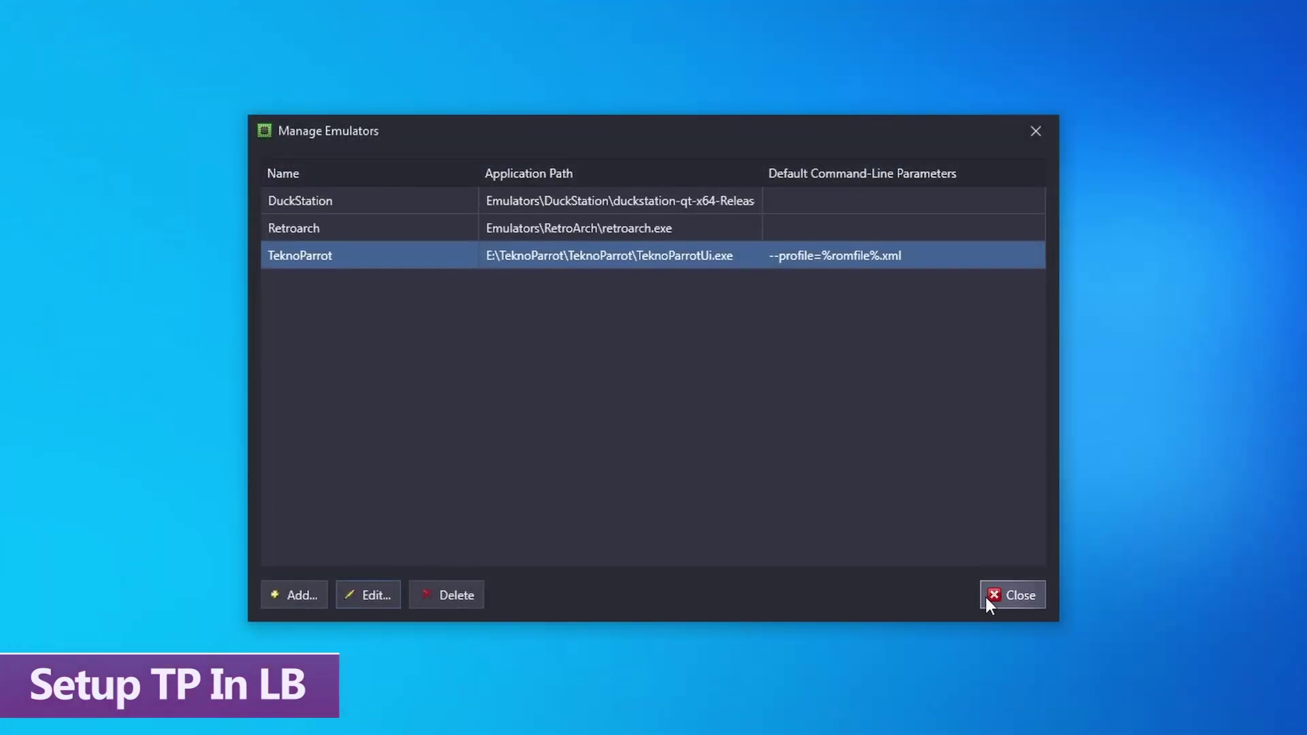
{"action": "left_click", "coordinate": [1001, 598]}
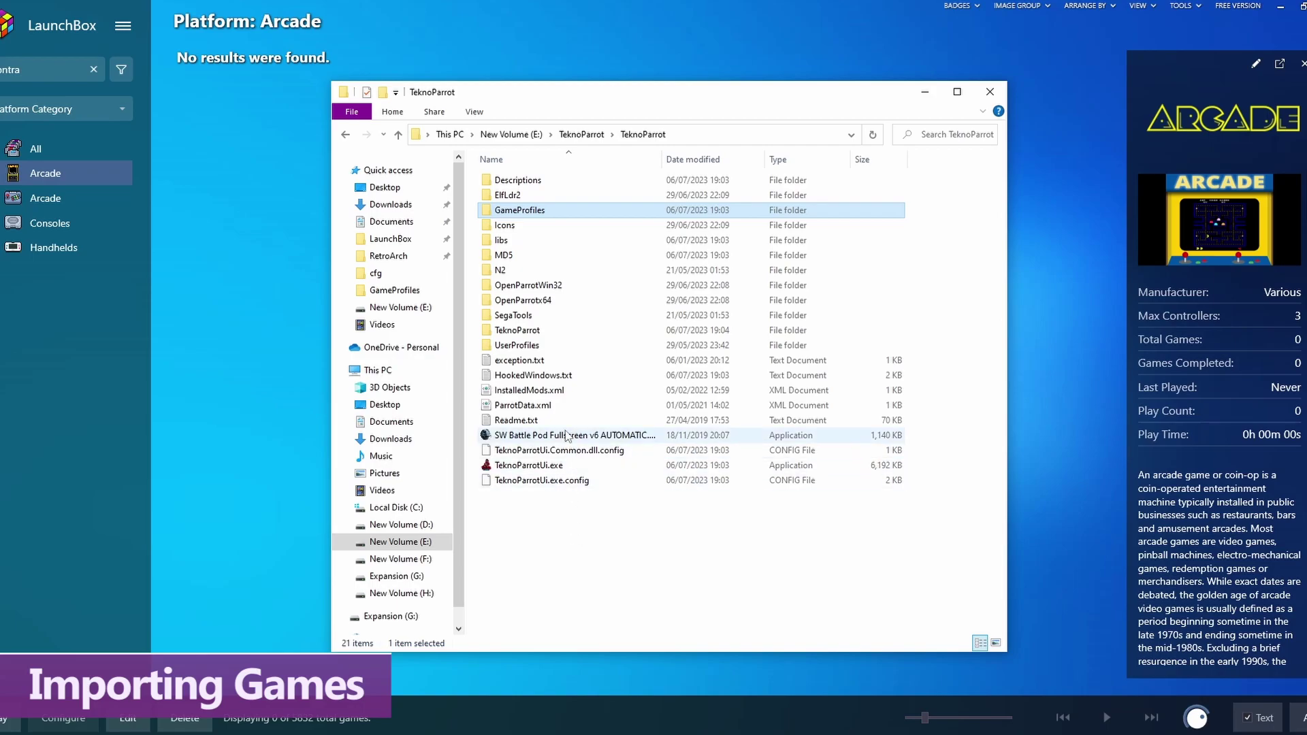
- Open TeknoParrot's GameProfiles folder and examine how the XML profile files are named for each game
{"action": "double_click", "coordinate": [520, 211]}
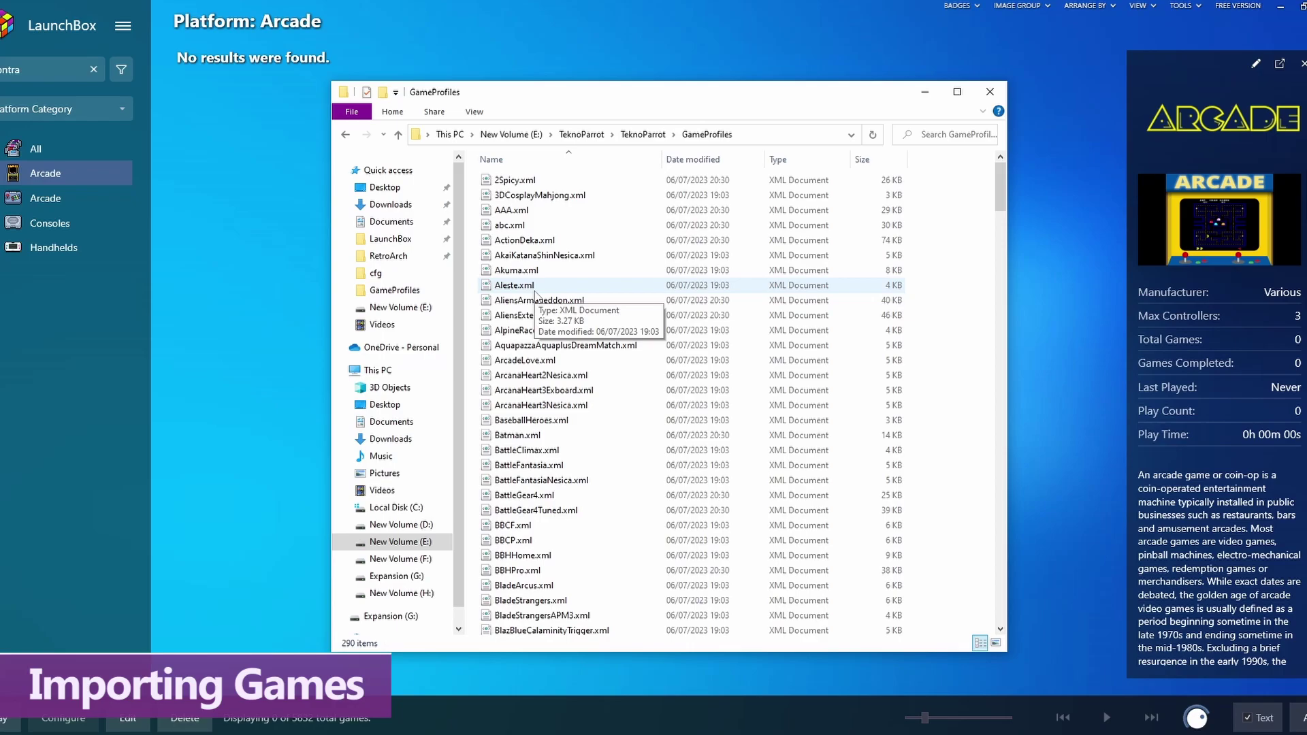
{"action": "key", "text": "a"}
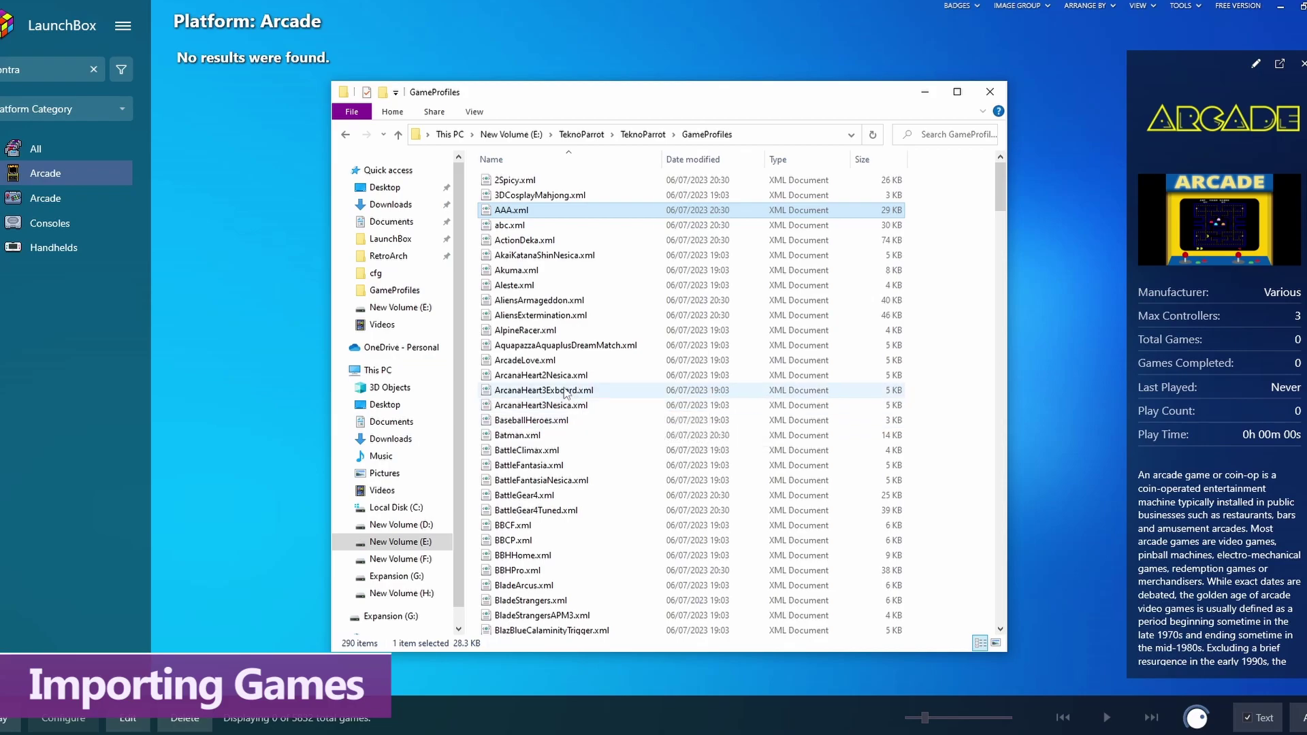
{"action": "left_click", "coordinate": [528, 332]}
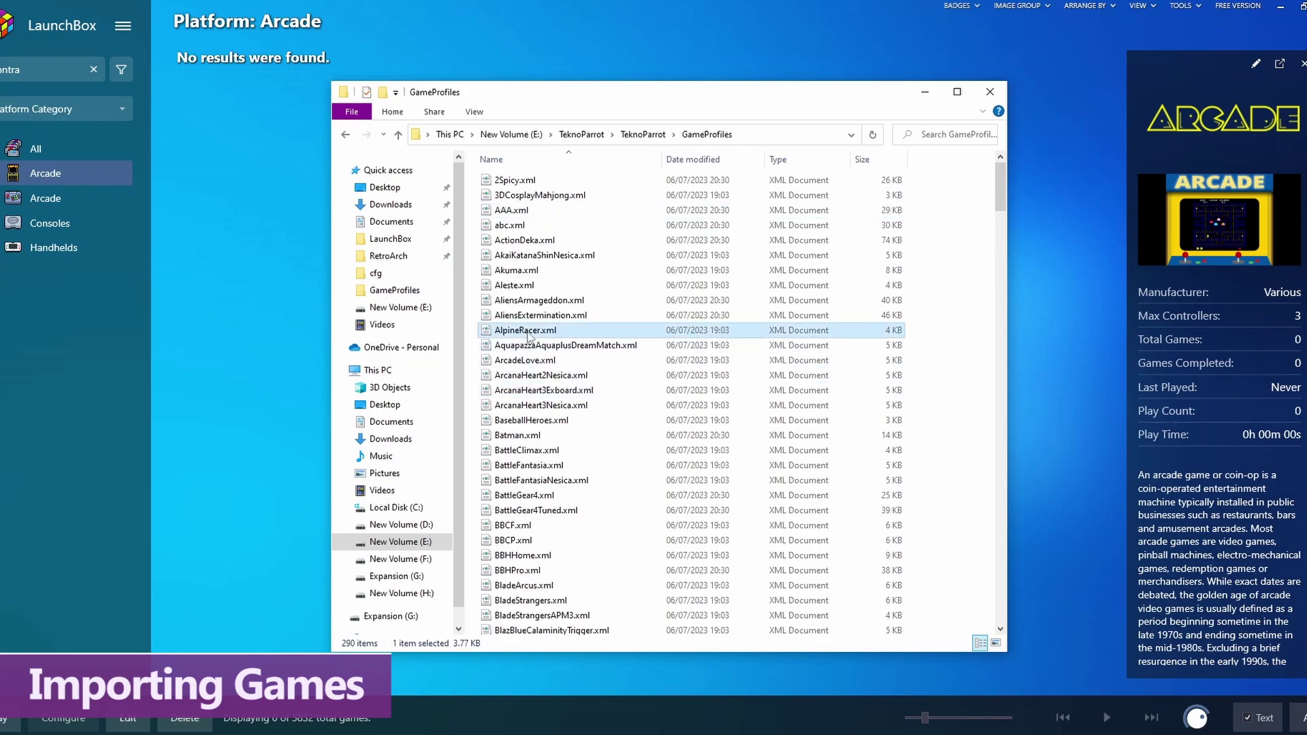
{"action": "scroll", "coordinate": [530, 341], "scroll_direction": "down", "scroll_amount": 2}
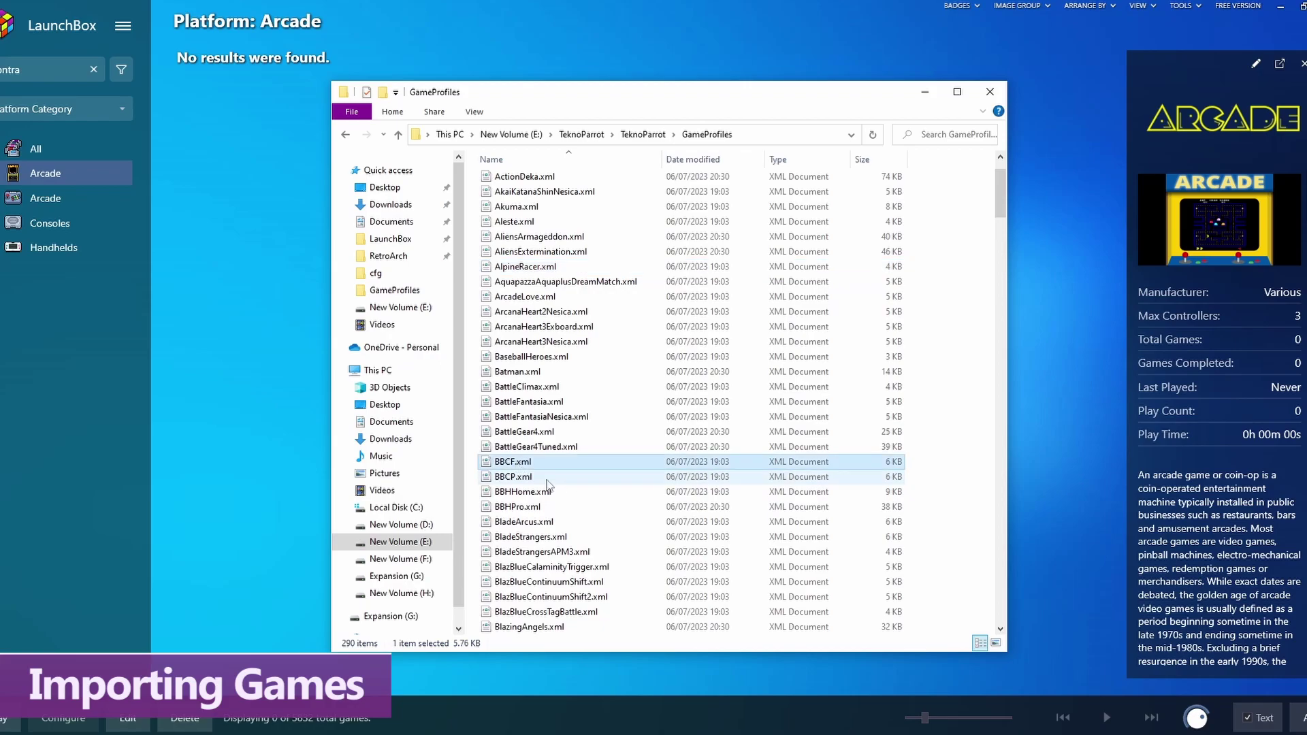
{"action": "left_click", "coordinate": [524, 479]}
{"action": "left_click", "coordinate": [523, 463]}
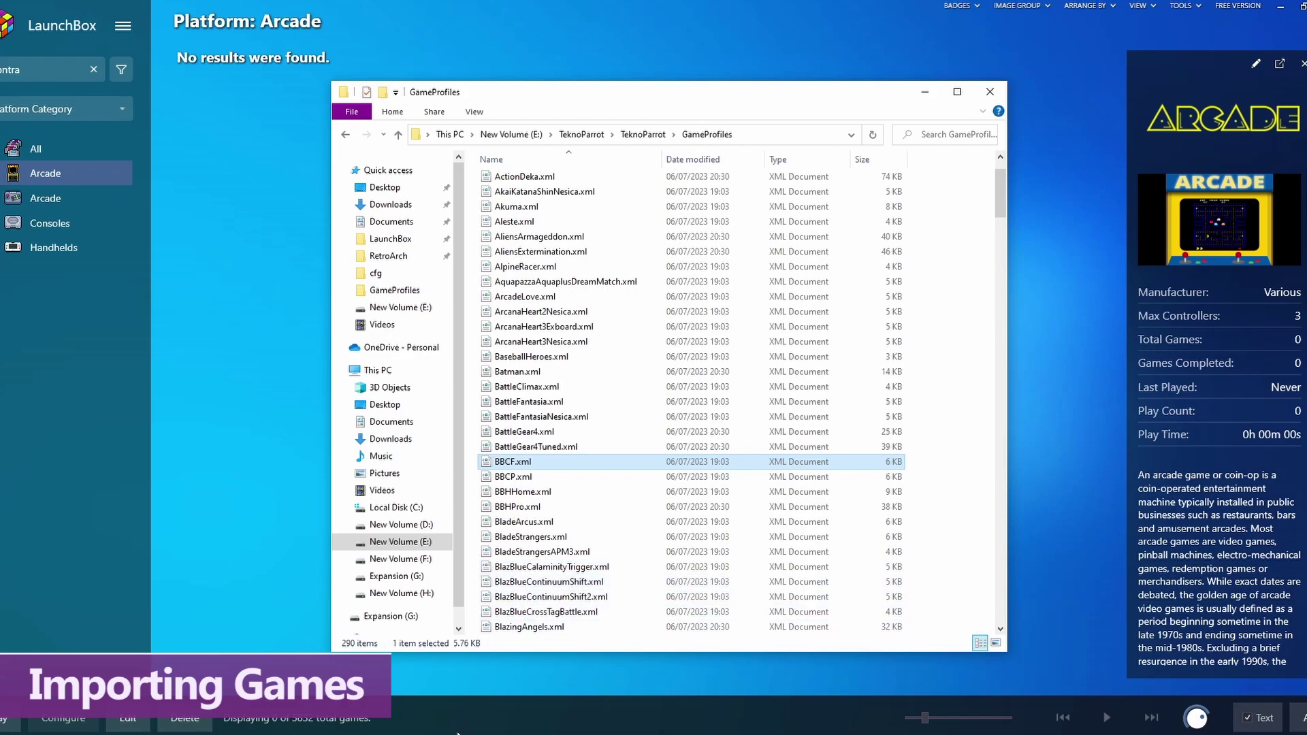
- Switch to TeknoParrot UI, open the Sonic & SEGA All-Stars Racing wiki page, and look up its SSASR profile in the GameProfiles folder
{"action": "key", "text": "alt+Tab"}
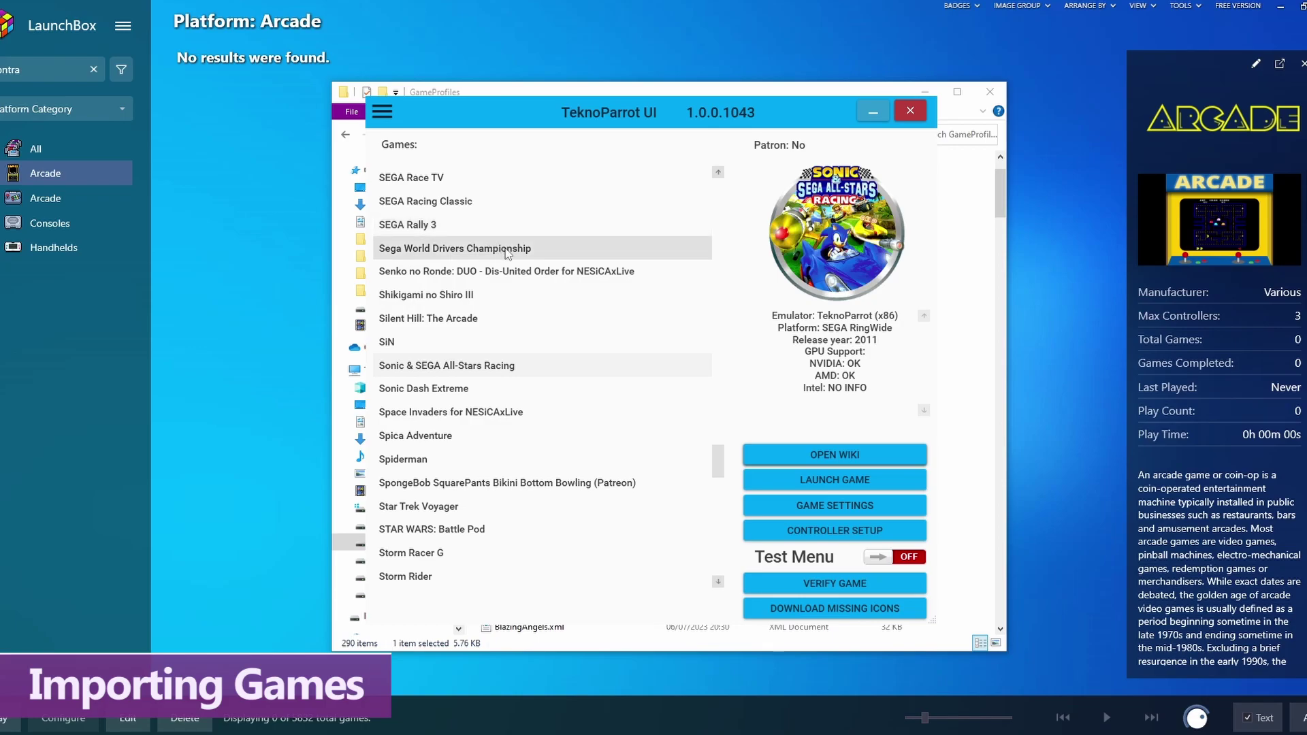
{"action": "left_click", "coordinate": [488, 365]}
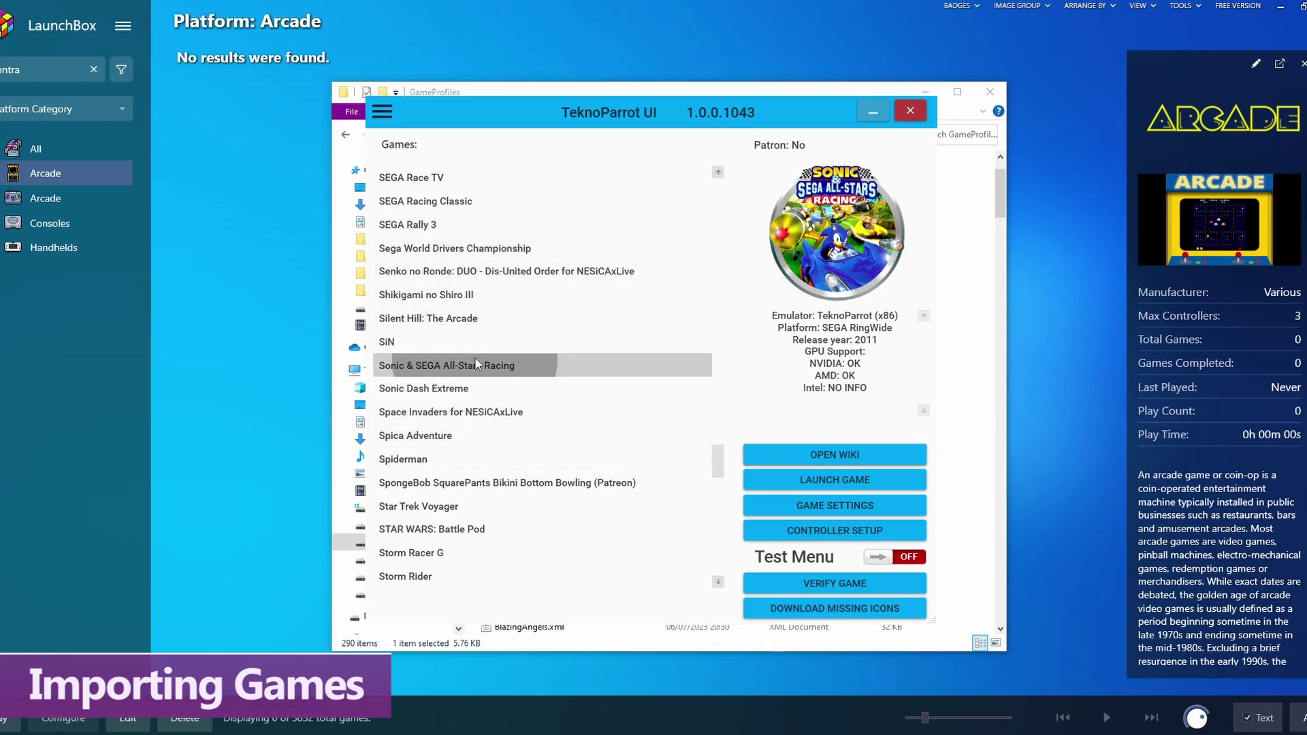
{"action": "left_click", "coordinate": [819, 455]}
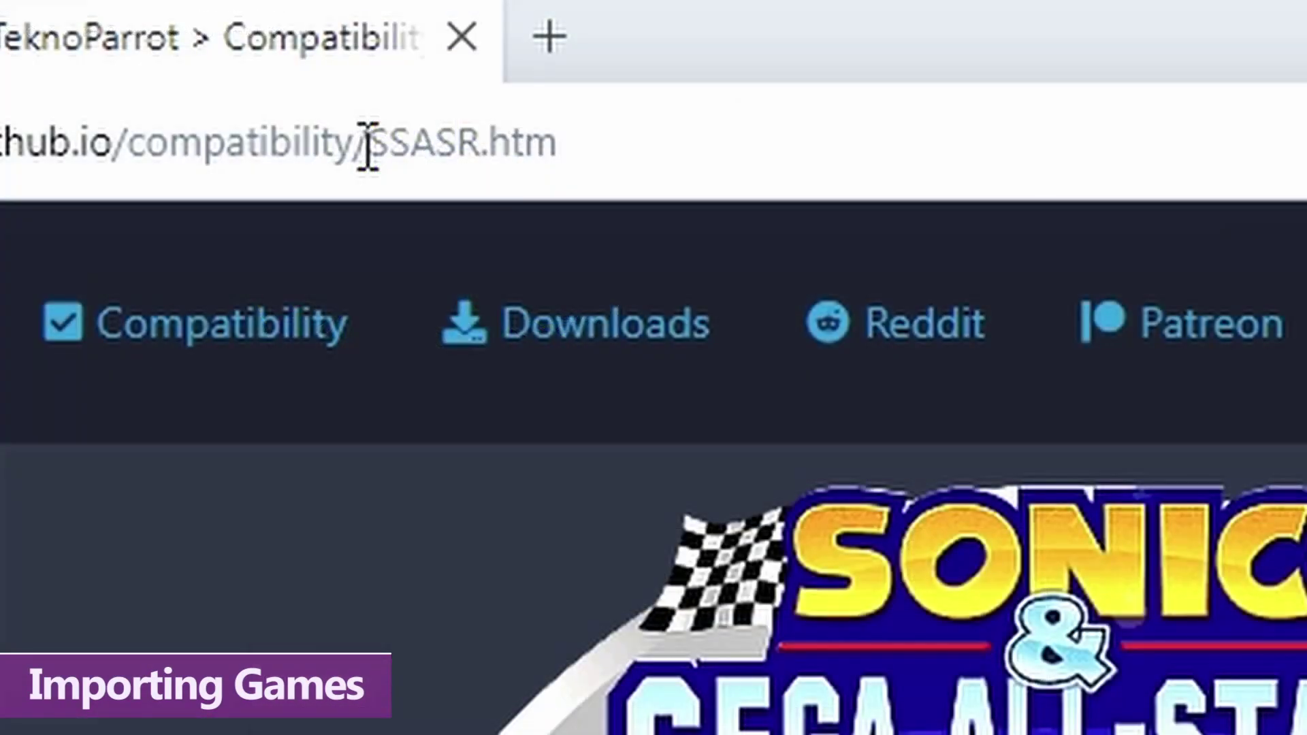
{"action": "left_click_drag", "start_coordinate": [367, 146], "coordinate": [491, 153]}
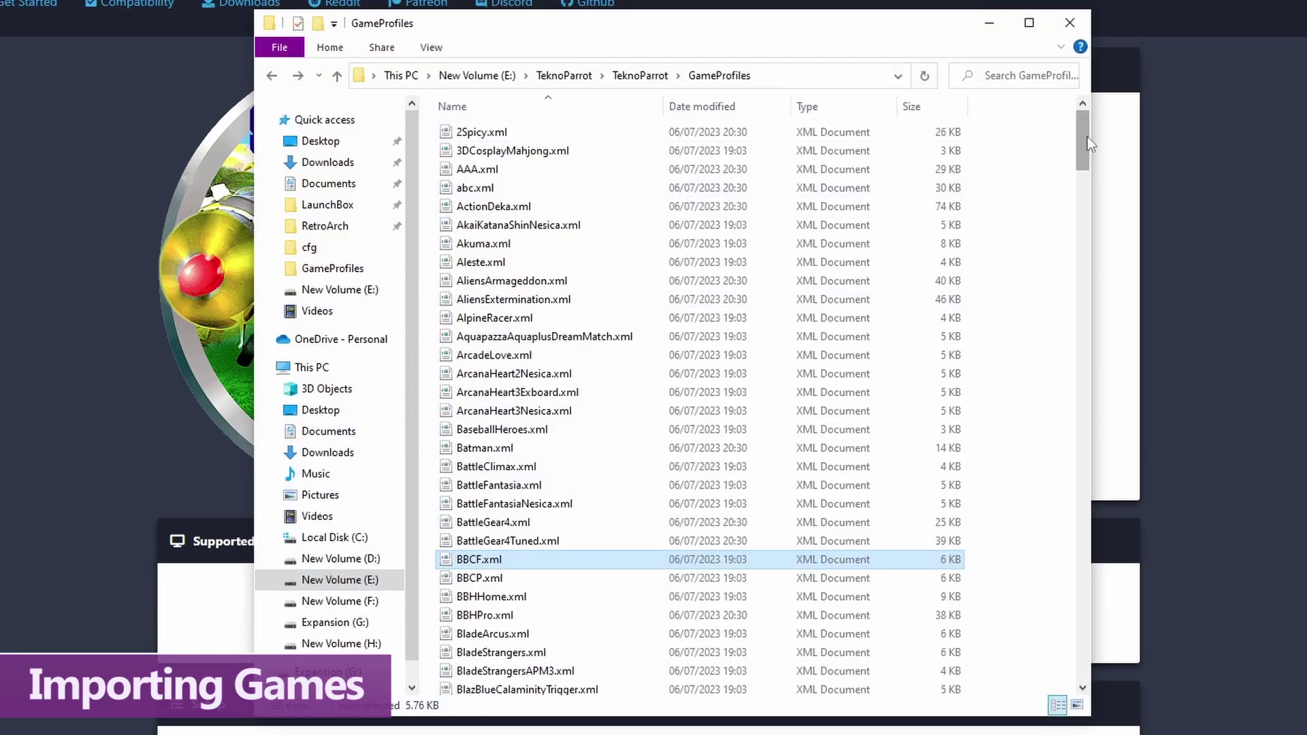
{"action": "left_click_drag", "start_coordinate": [1088, 143], "coordinate": [1028, 561]}
{"action": "left_click", "coordinate": [508, 471]}
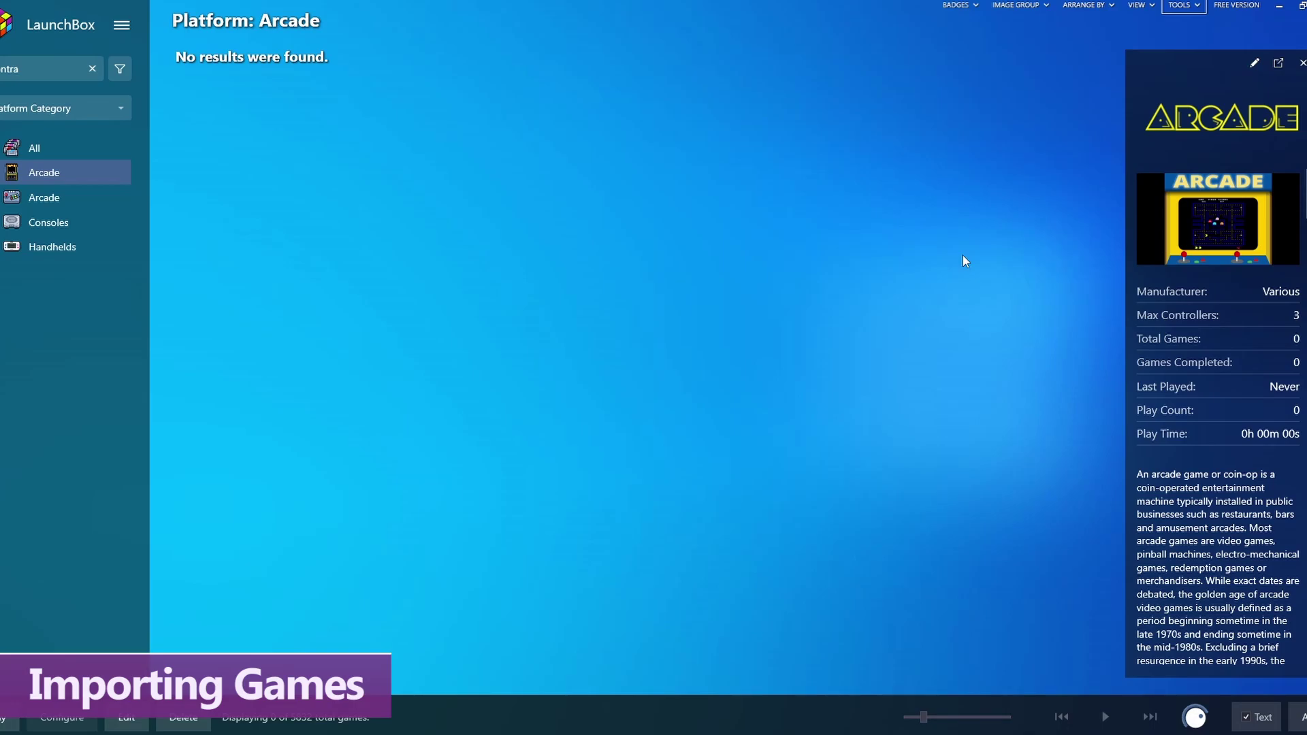
- Switch to LaunchBox, start importing ROMs from files, and browse to the GameProfiles folder in E:\TeknoParrot\TeknoParrot
{"action": "left_click", "coordinate": [1175, 9]}
{"action": "mouse_move", "coordinate": [1067, 25]}
{"action": "left_click", "coordinate": [949, 24]}
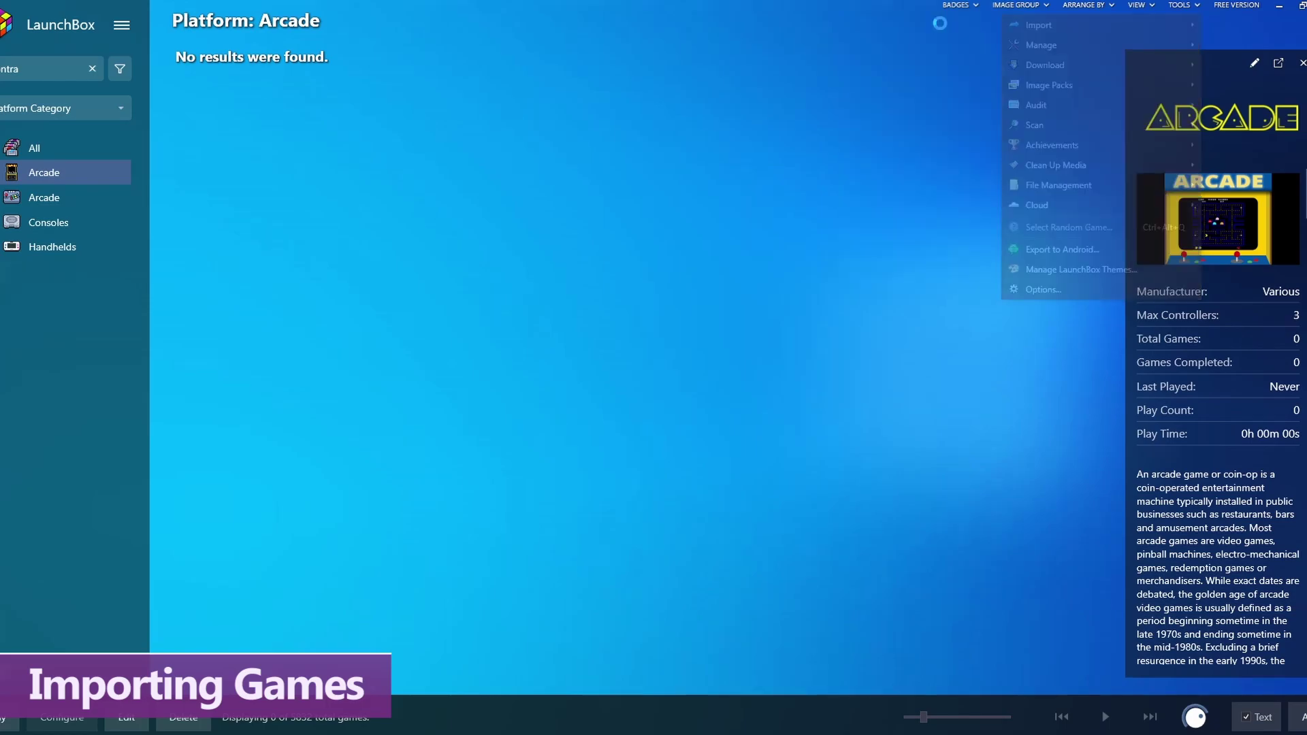
{"action": "left_click", "coordinate": [829, 558]}
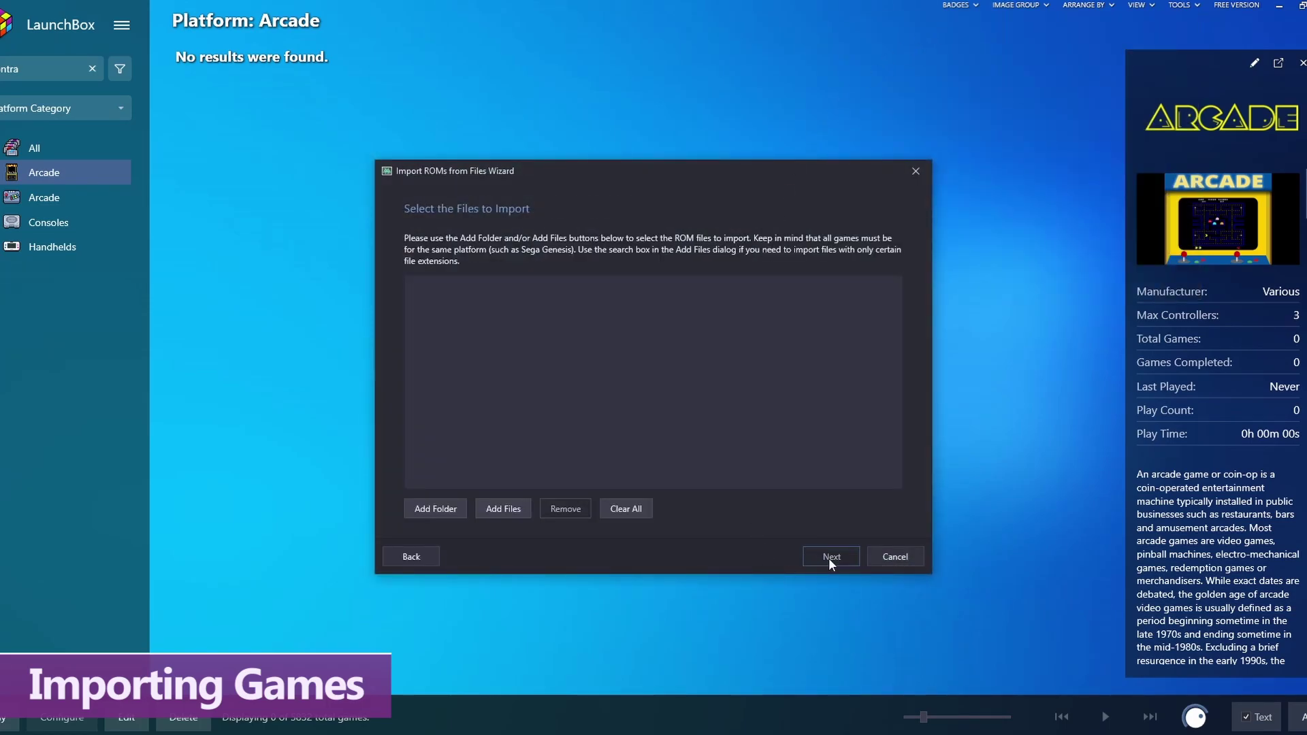
{"action": "left_click", "coordinate": [497, 510]}
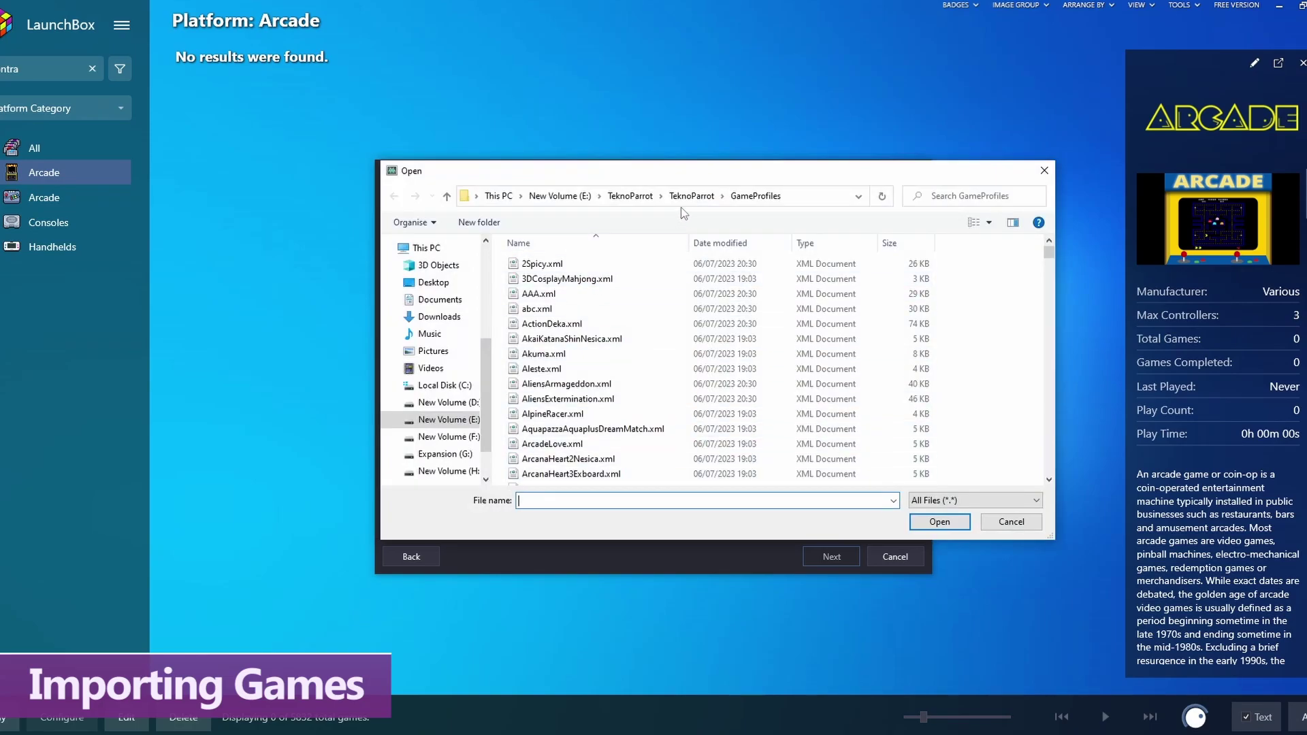
{"action": "left_click", "coordinate": [640, 198]}
{"action": "double_click", "coordinate": [542, 444]}
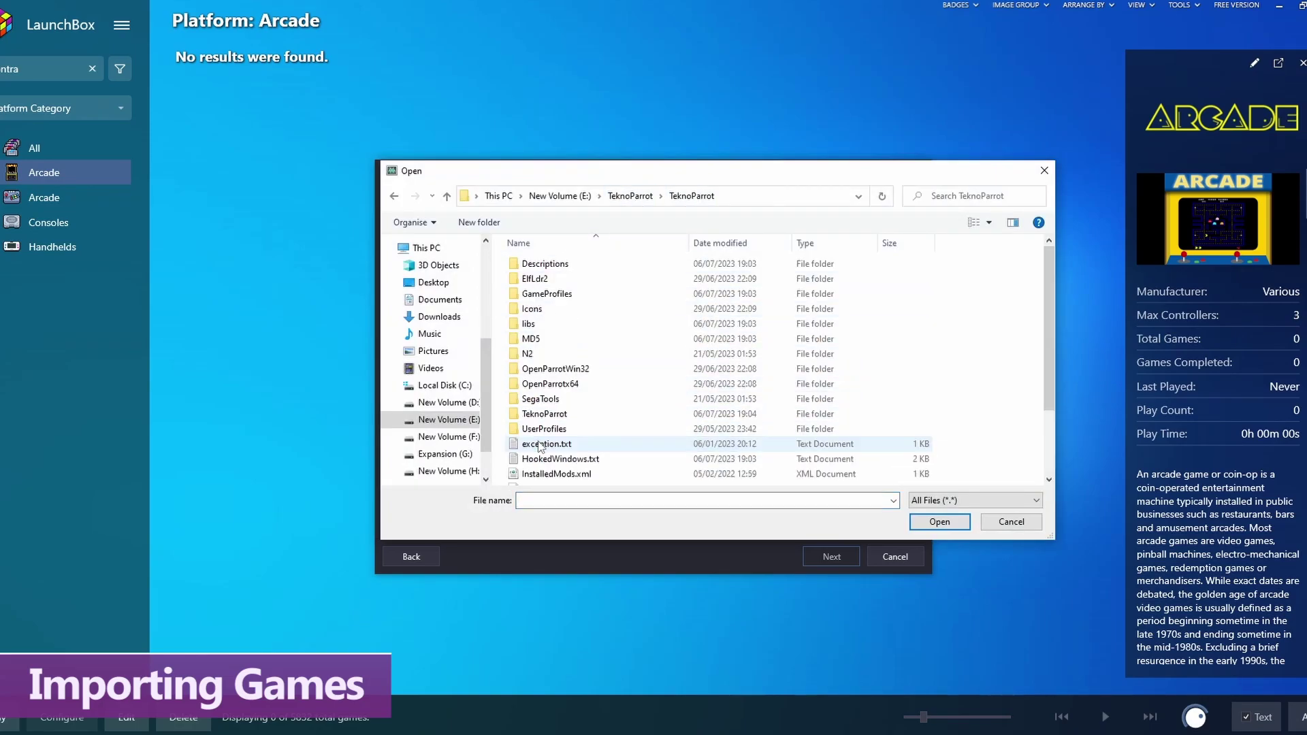
{"action": "double_click", "coordinate": [547, 296]}
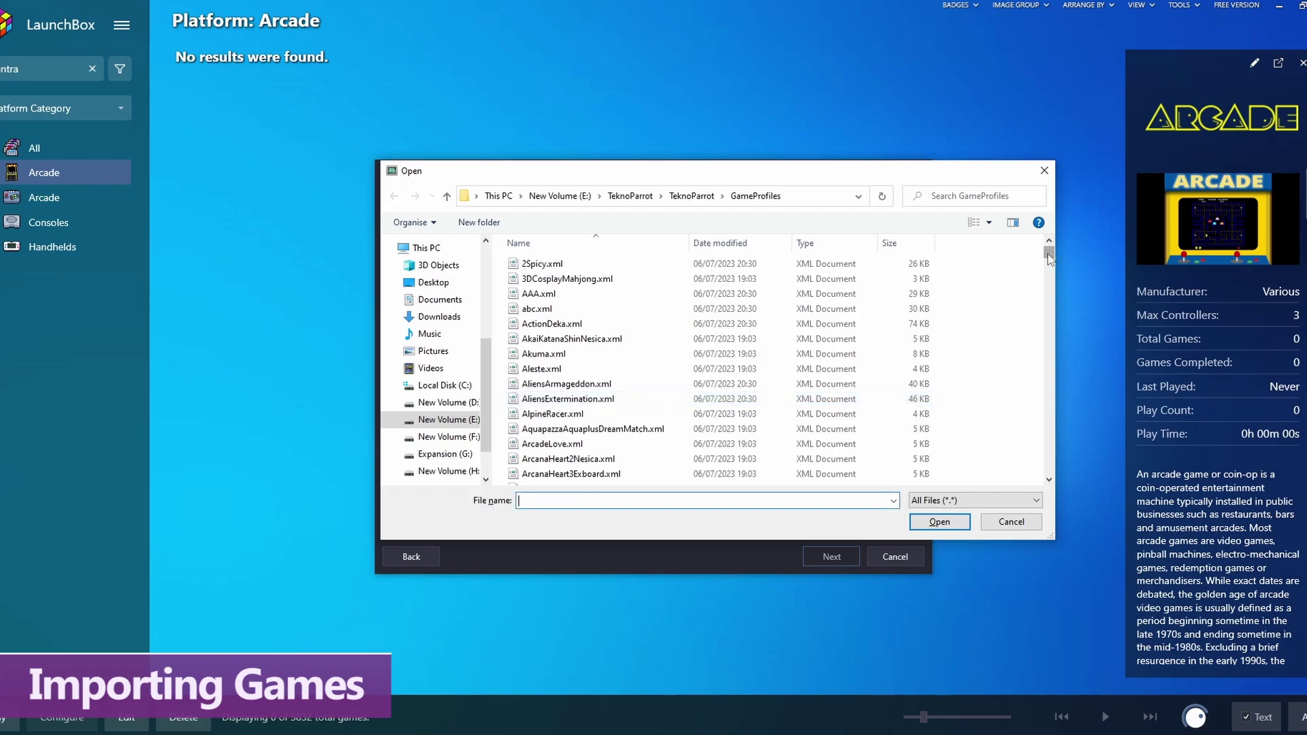
- Add Contra.xml, HOTD4.xml and SilentHill.xml to the import and accept the file list
{"action": "left_click_drag", "start_coordinate": [1051, 254], "coordinate": [1052, 280]}
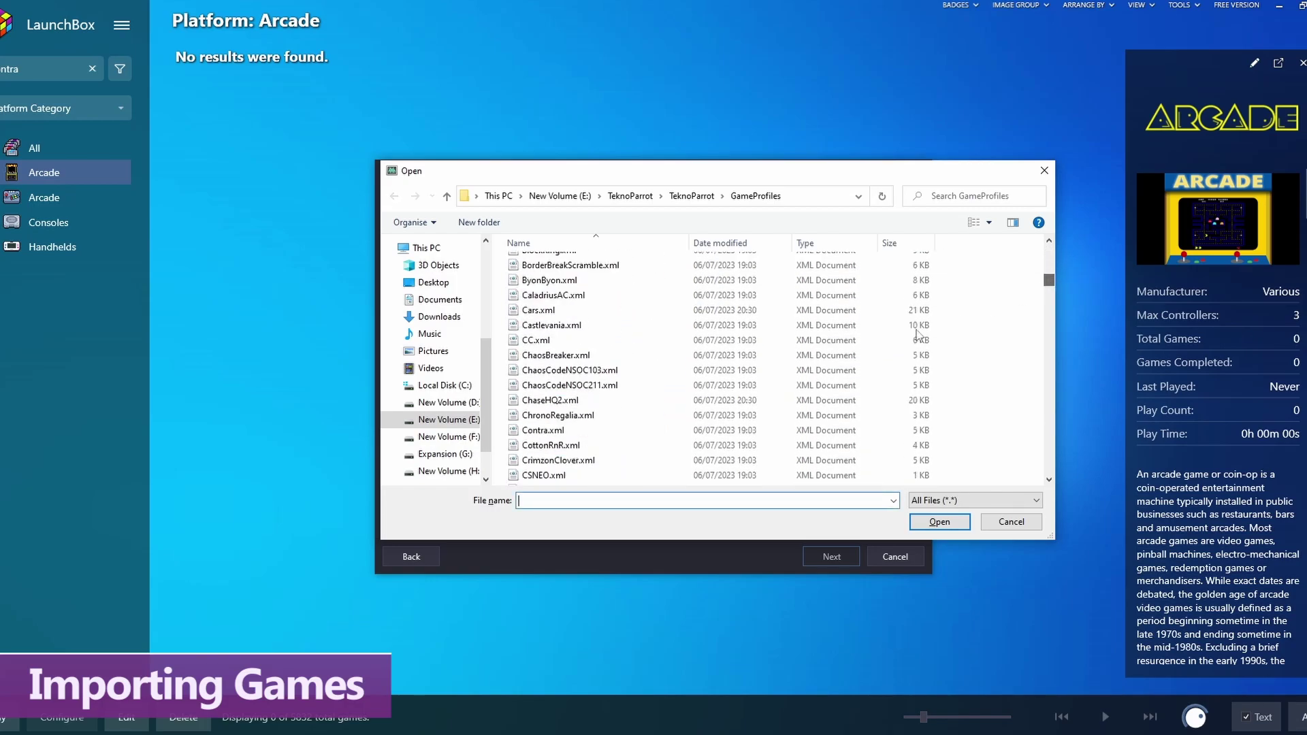
{"action": "left_click", "coordinate": [565, 430]}
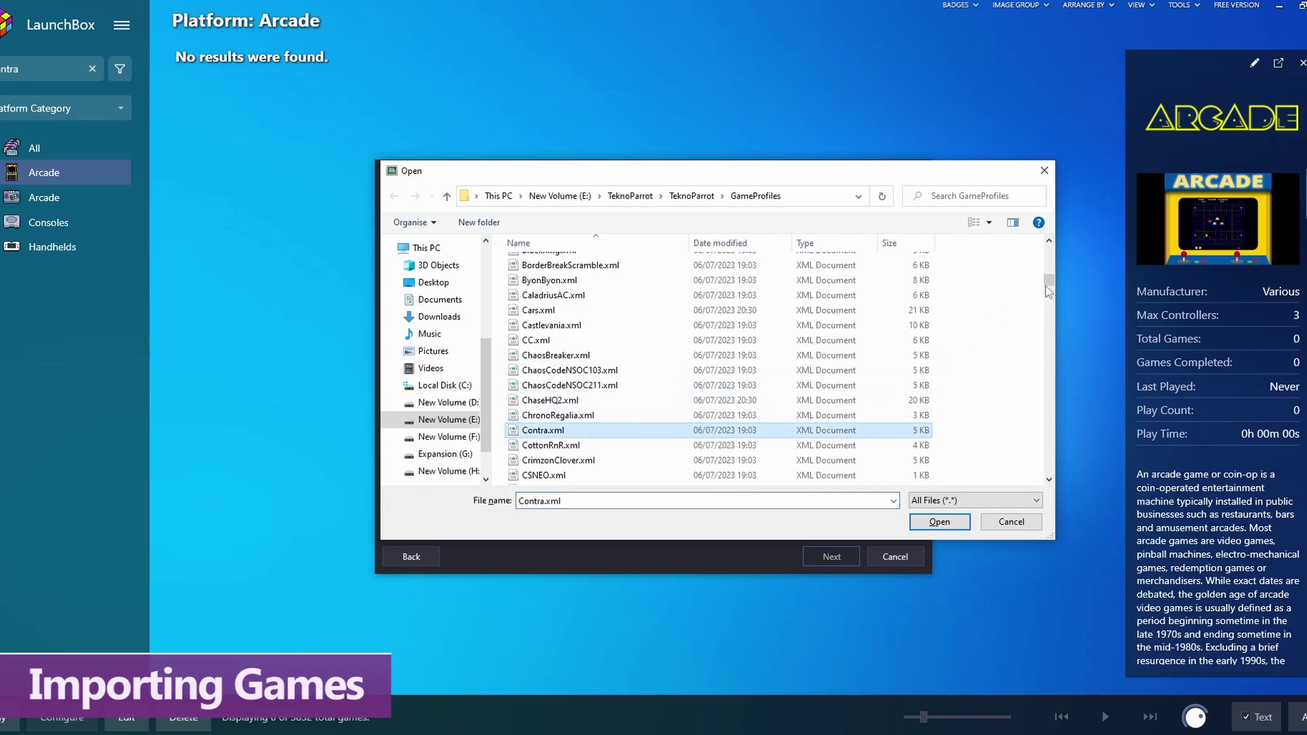
{"action": "left_click", "coordinate": [1046, 321]}
{"action": "scroll", "coordinate": [1047, 321], "scroll_direction": "down", "scroll_amount": 15}
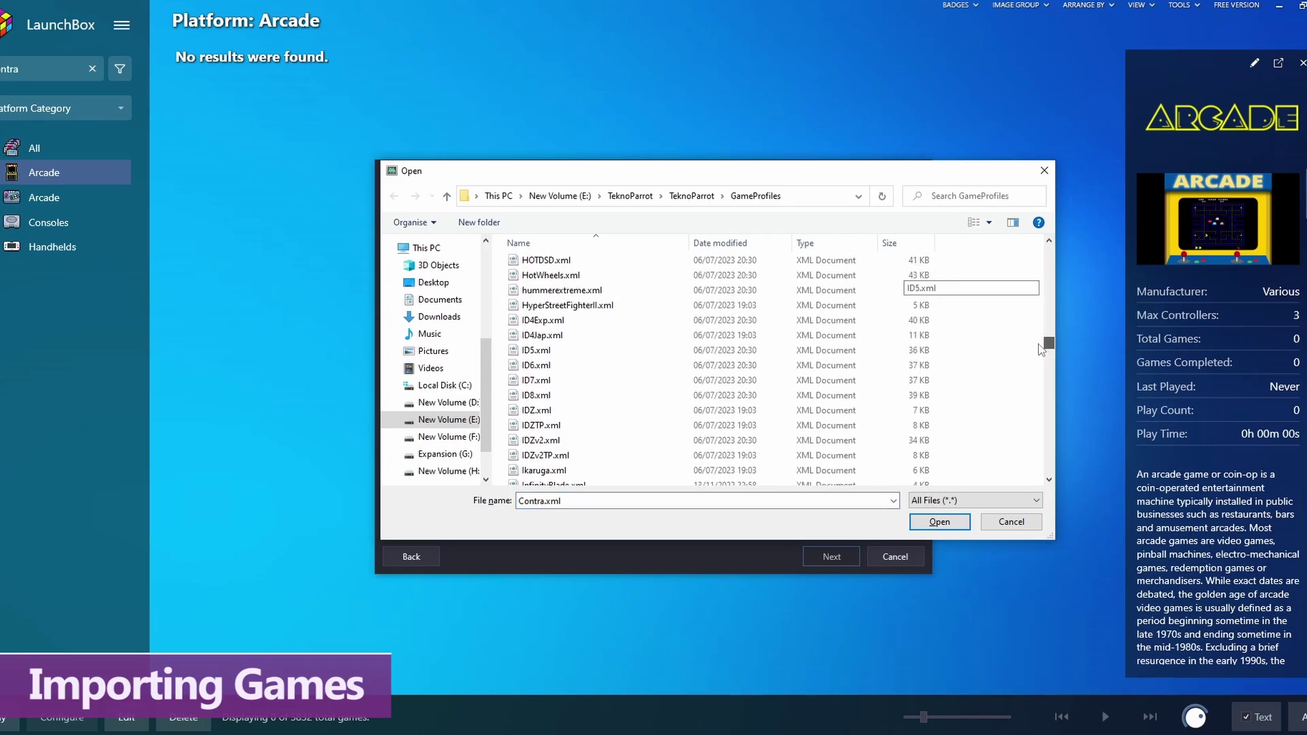
{"action": "scroll", "coordinate": [1042, 349], "scroll_direction": "up", "scroll_amount": 2}
{"action": "left_click", "coordinate": [701, 311], "text": "ctrl"}
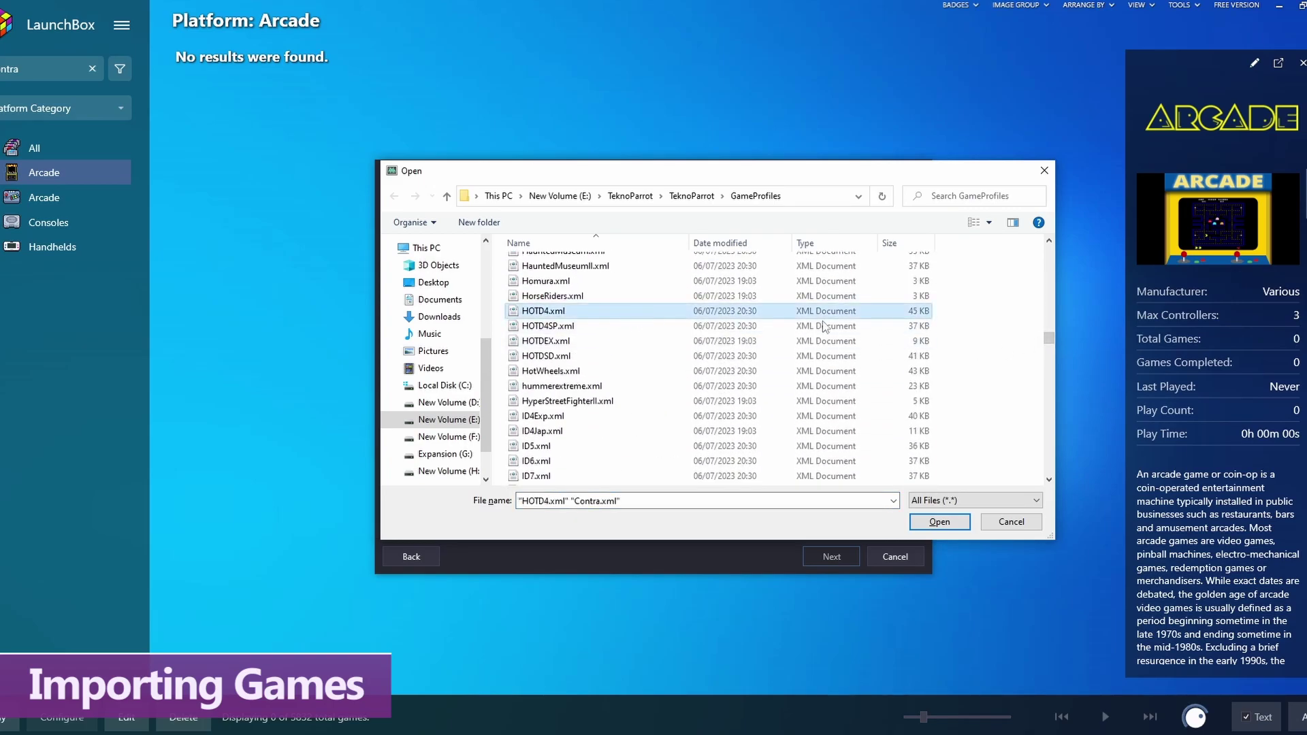
{"action": "scroll", "coordinate": [1033, 406], "scroll_direction": "down", "scroll_amount": 20}
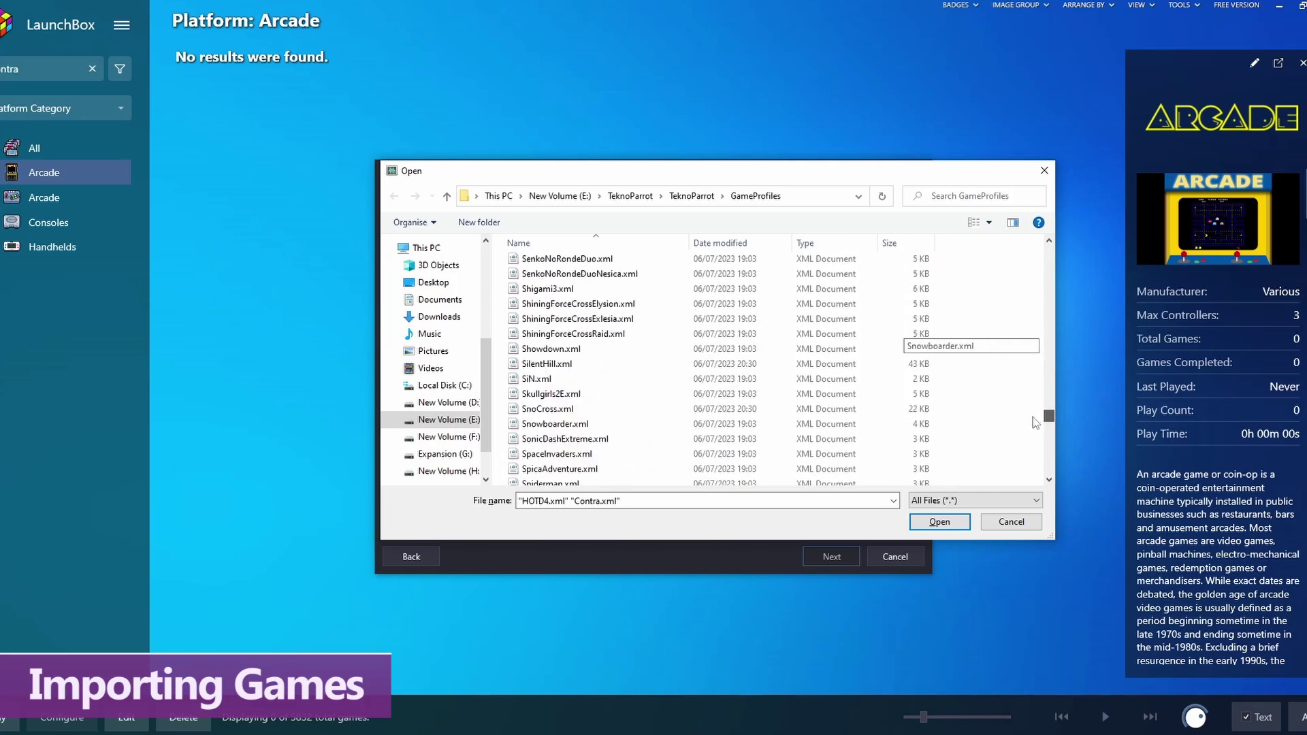
{"action": "left_click", "coordinate": [662, 365], "text": "ctrl"}
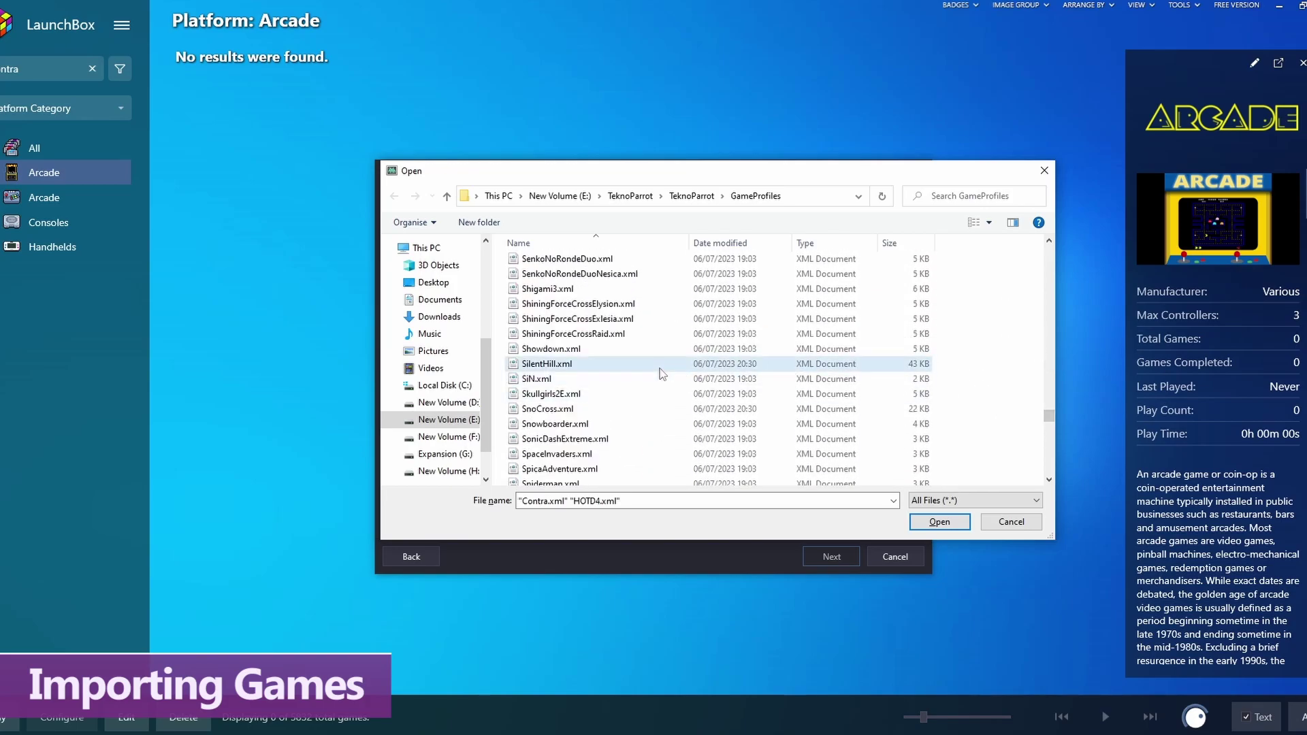
{"action": "left_click", "coordinate": [947, 525]}
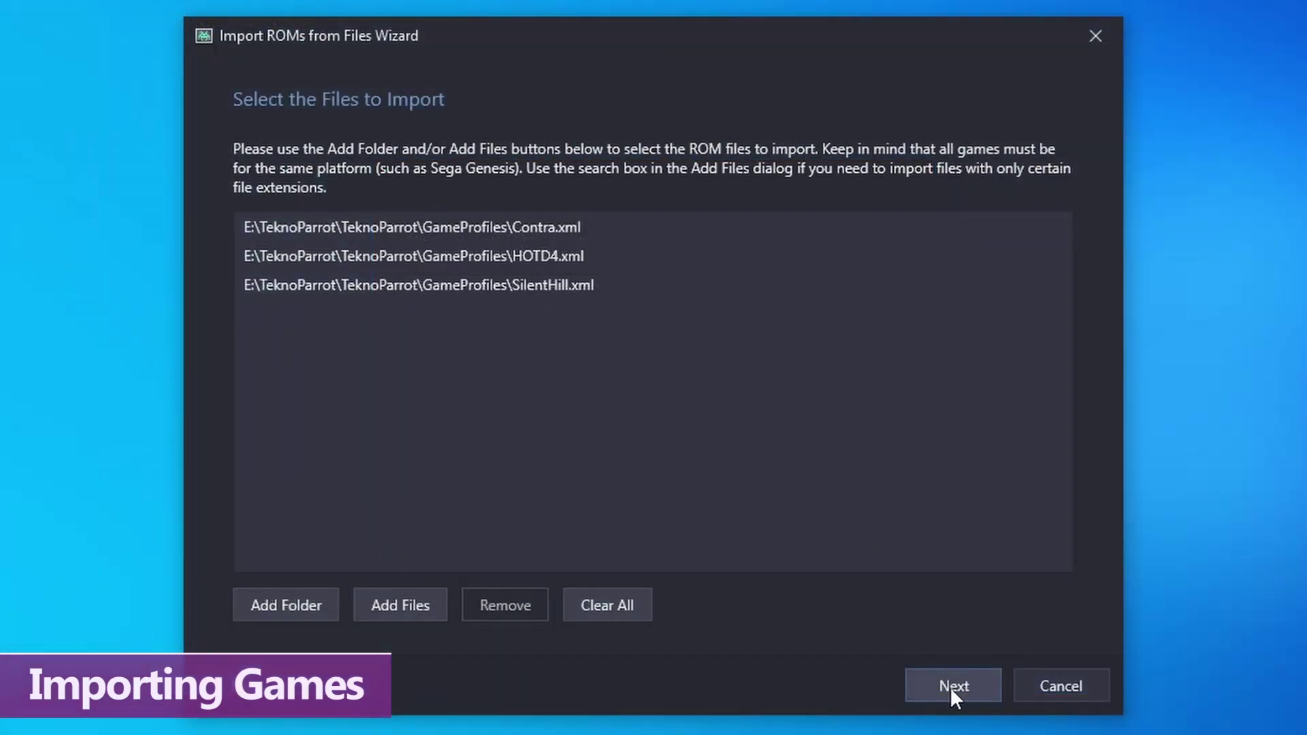
{"action": "left_click", "coordinate": [951, 688]}
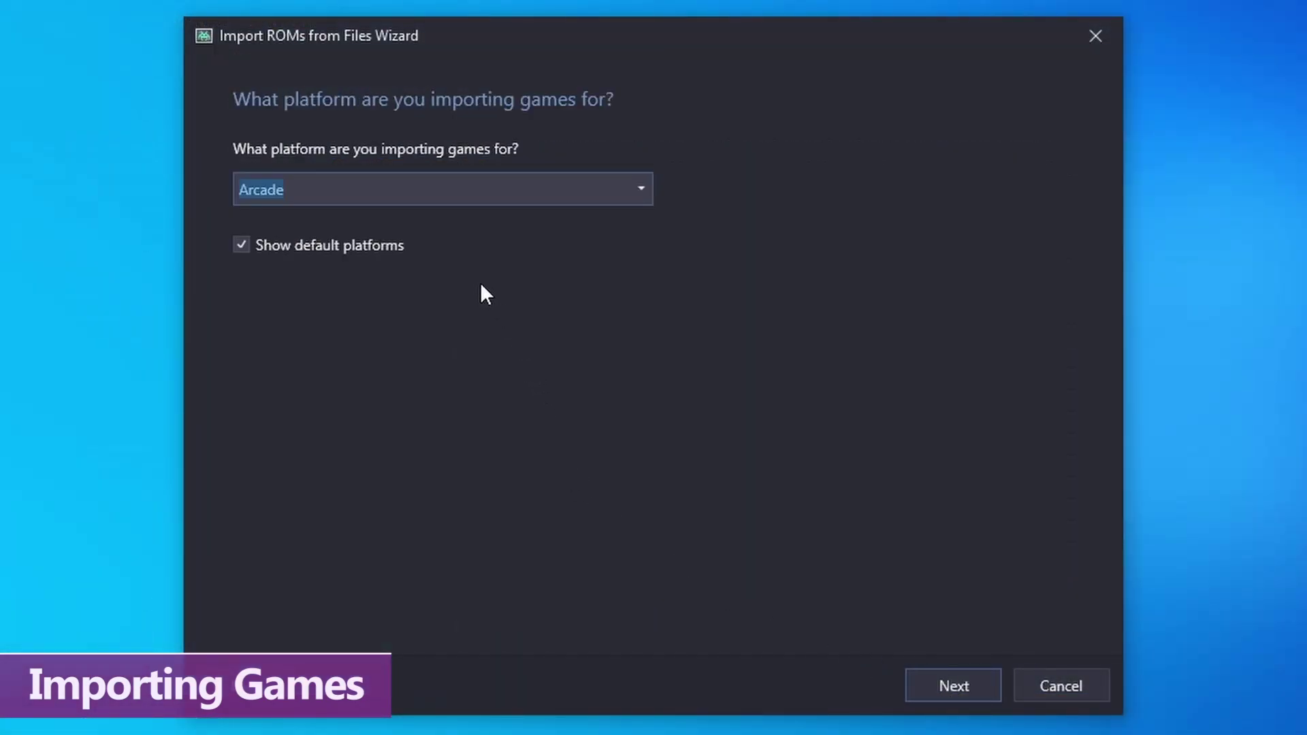
- Replace the import platform with a custom platform named TeknoParrot
{"action": "left_click", "coordinate": [641, 190]}
{"action": "left_click_drag", "start_coordinate": [641, 235], "coordinate": [631, 192]}
{"action": "left_click", "coordinate": [420, 194]}
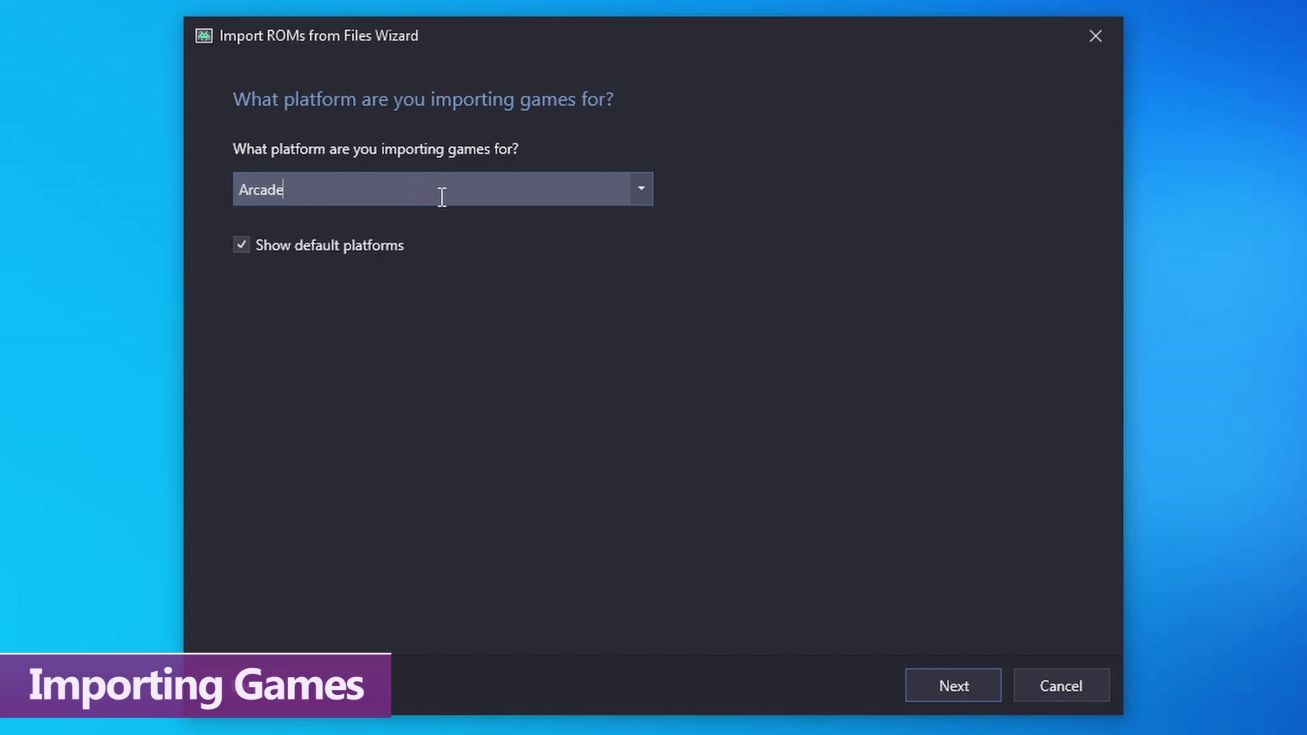
{"action": "key", "text": "BackSpace"}
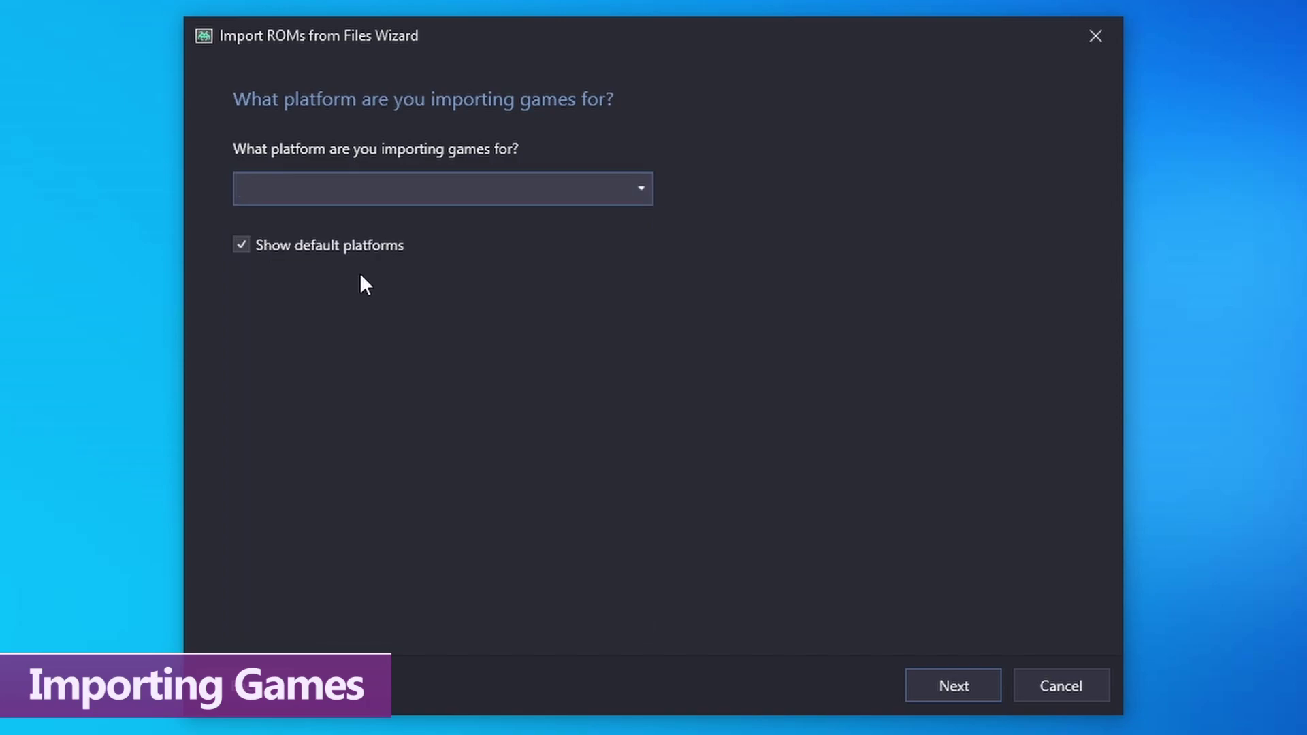
{"action": "type", "text": "Tek"}
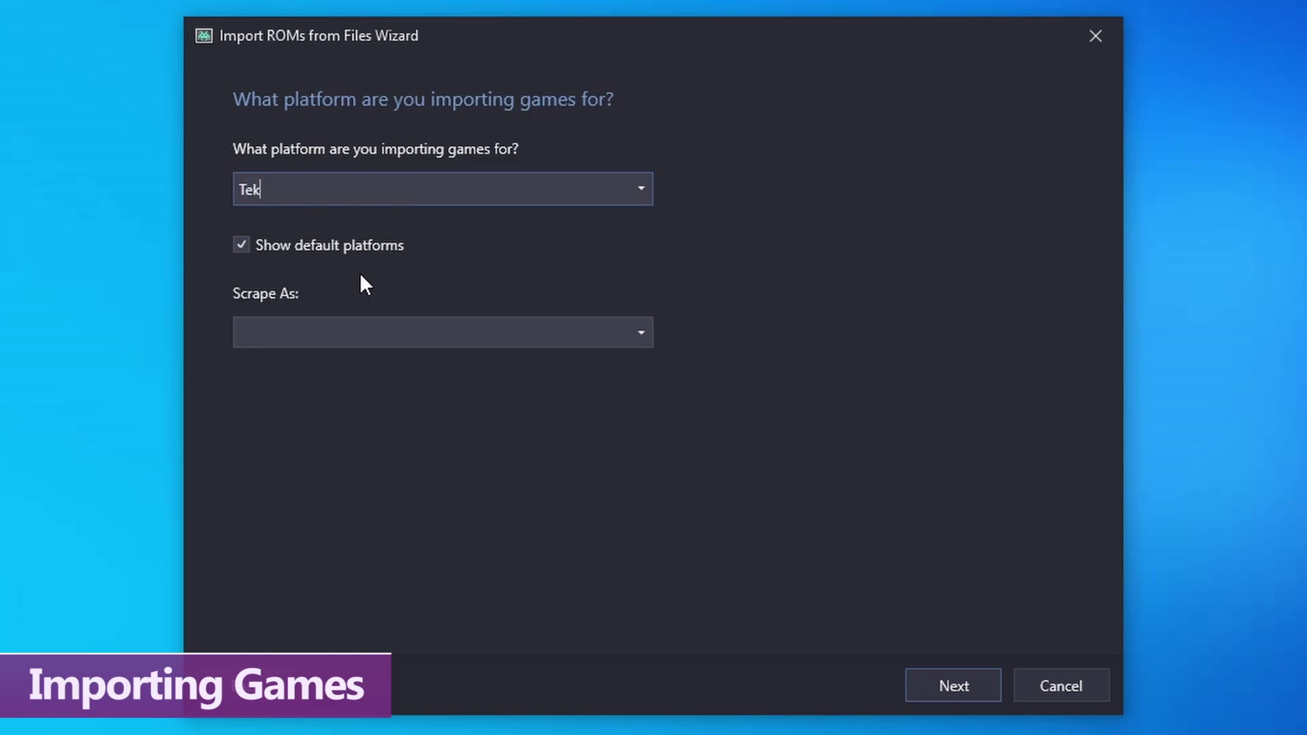
{"action": "type", "text": "noParrot"}
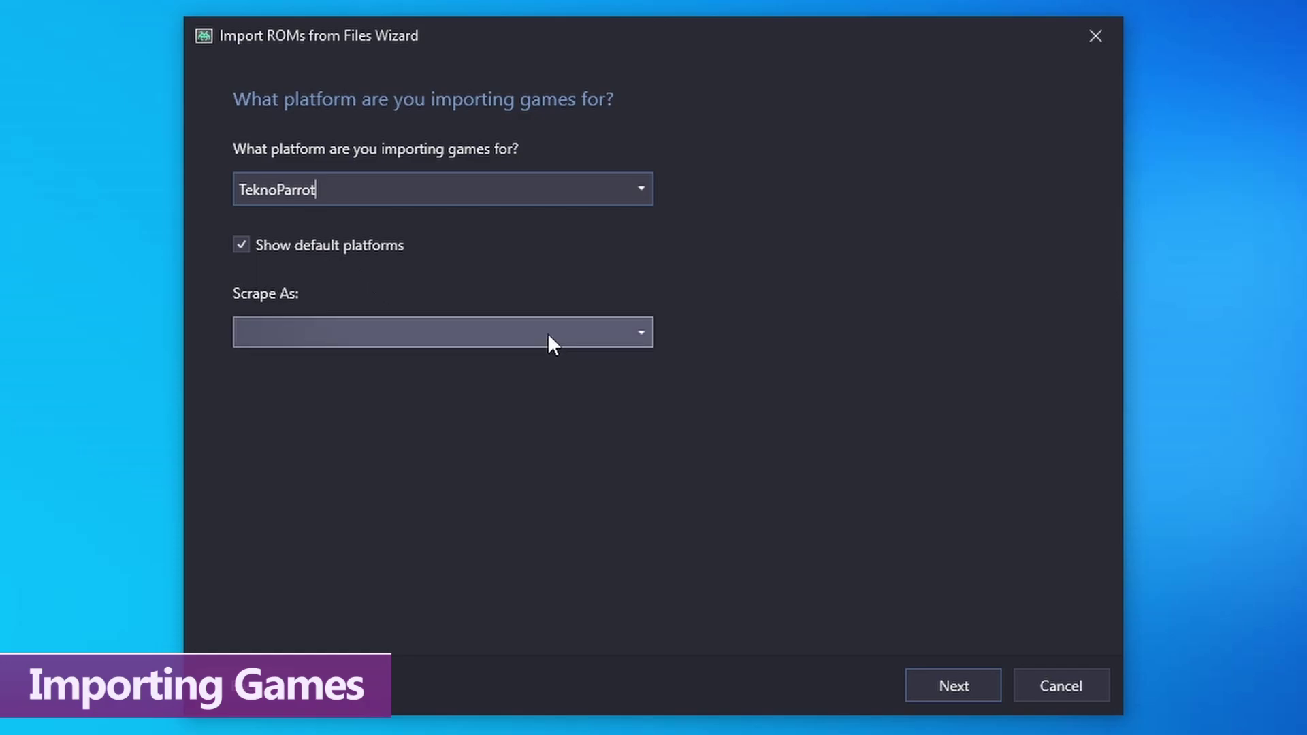
- Set the TeknoParrot platform to scrape as Arcade and continue the import
{"action": "left_click", "coordinate": [632, 330]}
{"action": "scroll", "coordinate": [390, 554], "scroll_direction": "down", "scroll_amount": 2}
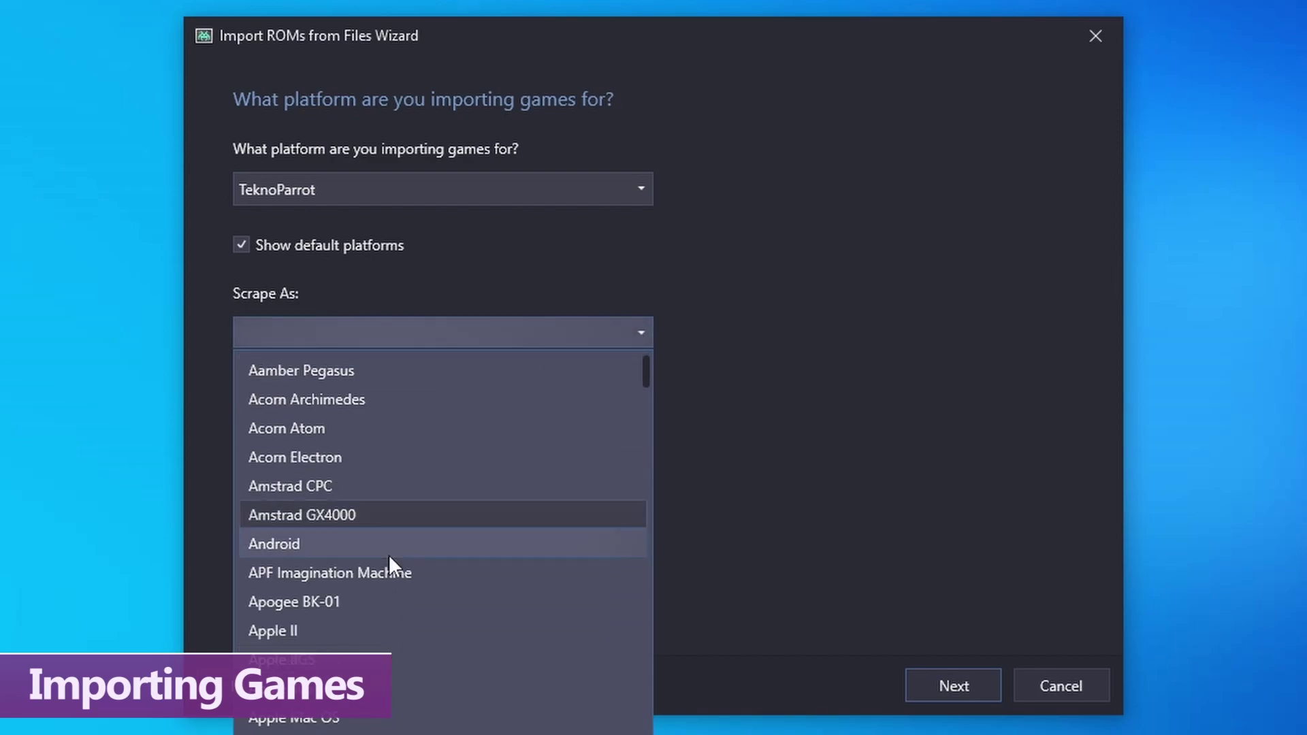
{"action": "left_click", "coordinate": [320, 696]}
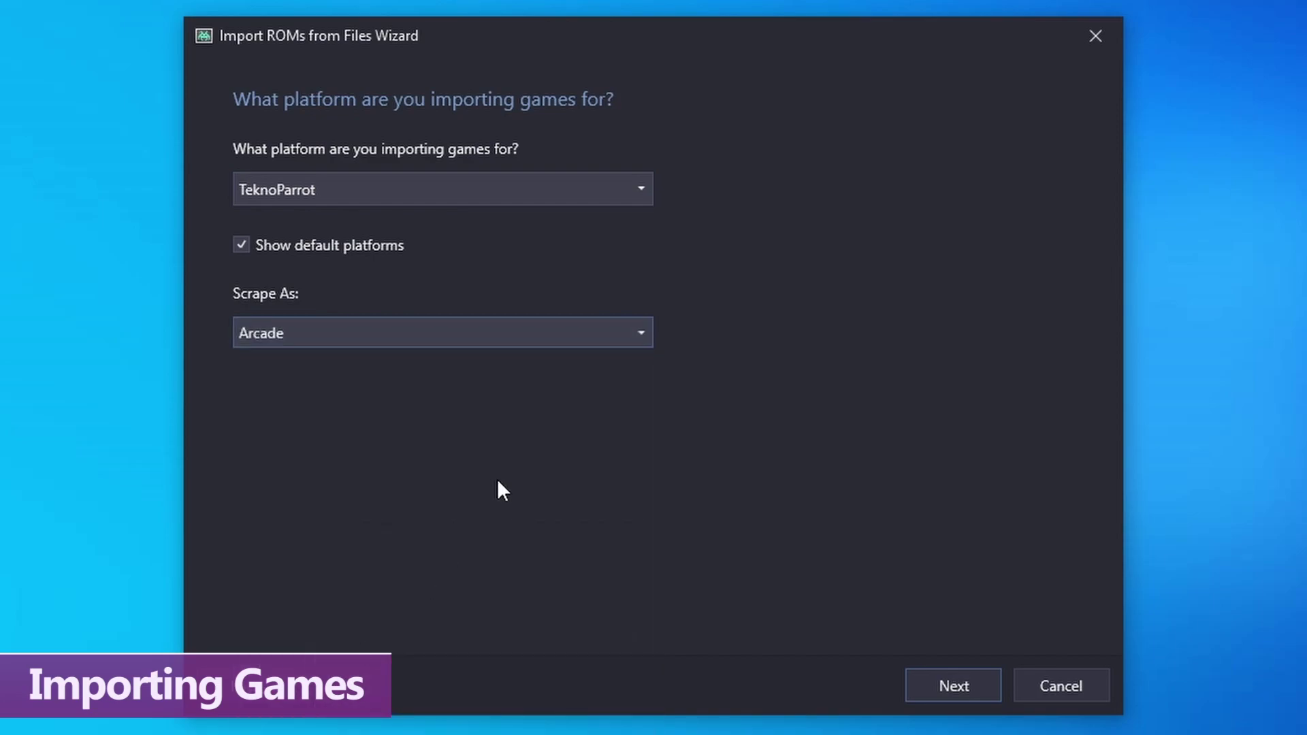
{"action": "left_click", "coordinate": [961, 688]}
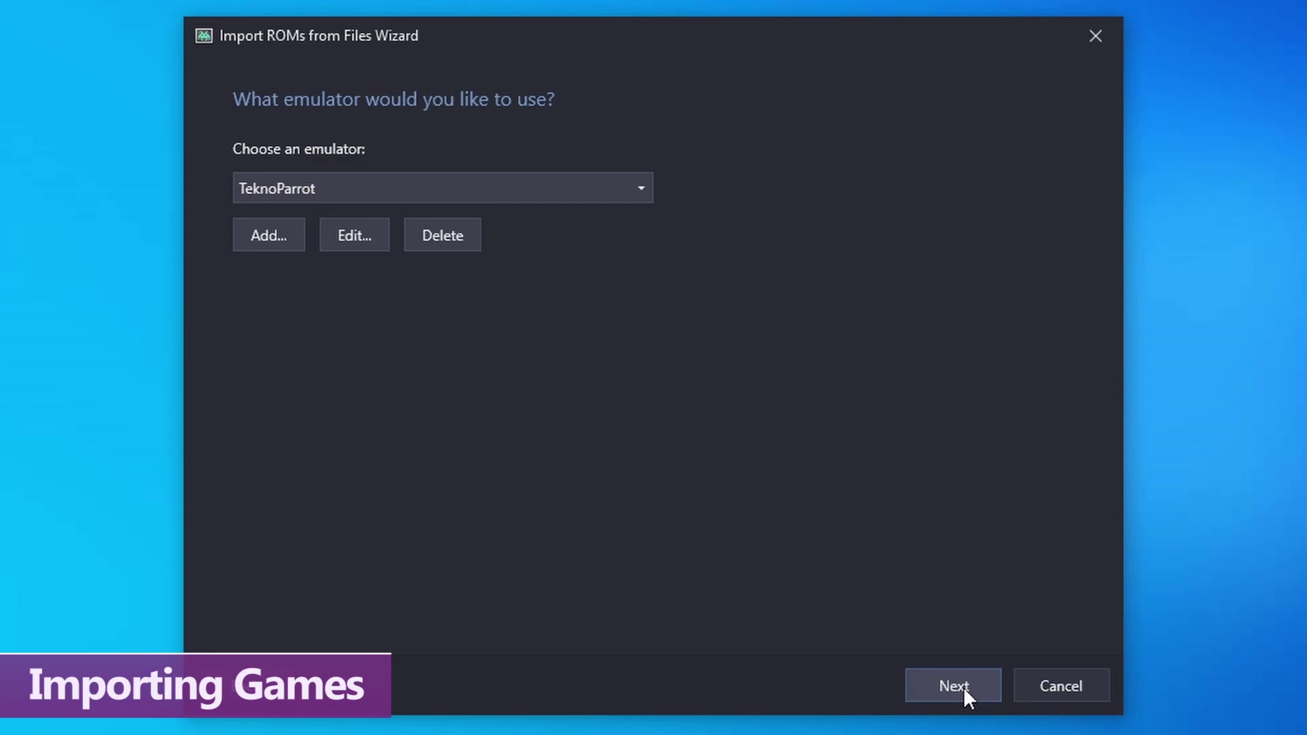
- Choose TeknoParrot as the emulator and use the files in their current location
{"action": "left_click", "coordinate": [505, 188]}
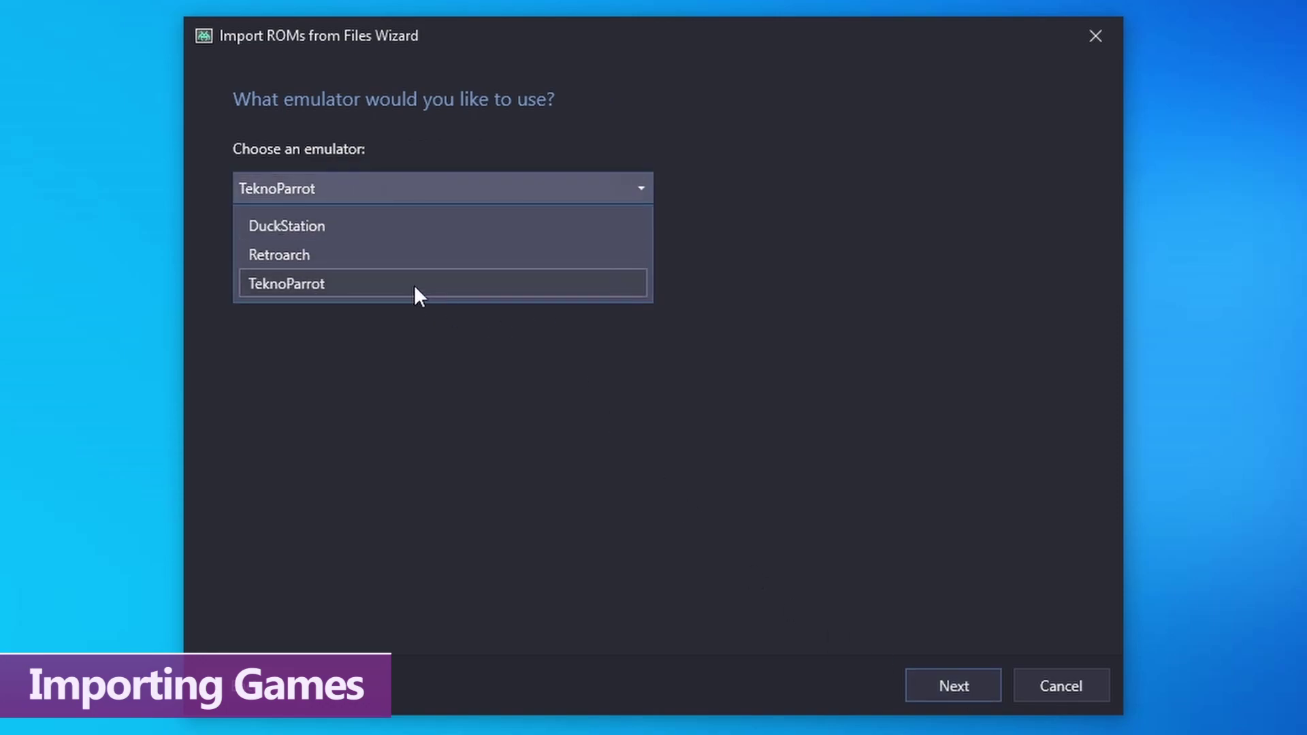
{"action": "left_click", "coordinate": [414, 285]}
{"action": "left_click", "coordinate": [947, 688]}
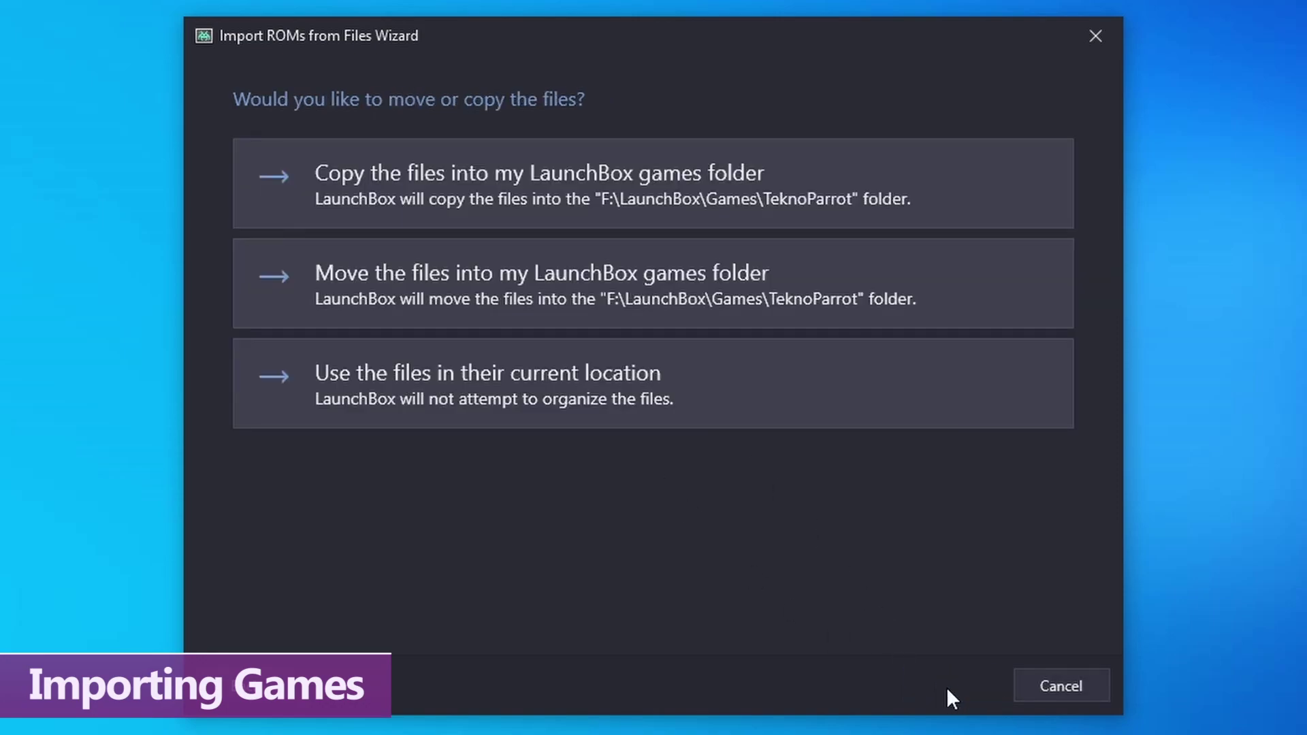
{"action": "left_click", "coordinate": [496, 403]}
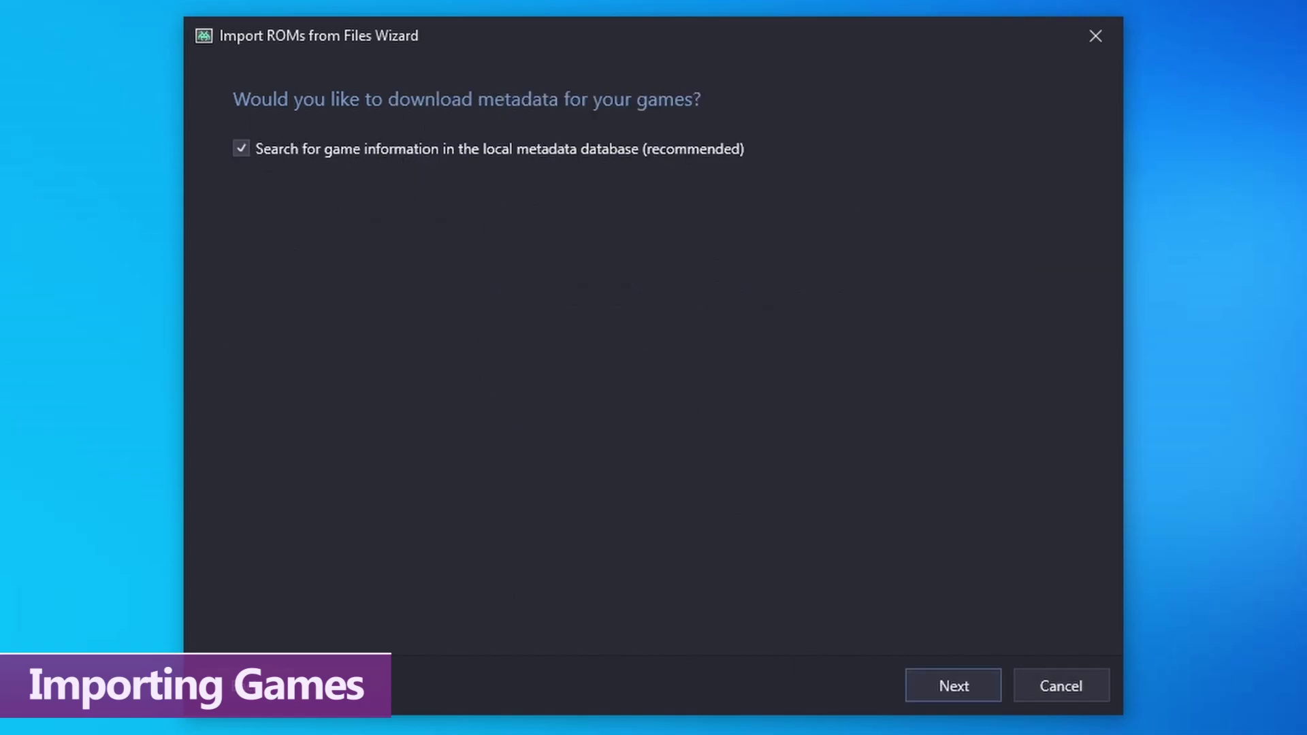
- Keep the local metadata database search enabled and exclude all image types from downloading
{"action": "left_click", "coordinate": [954, 691]}
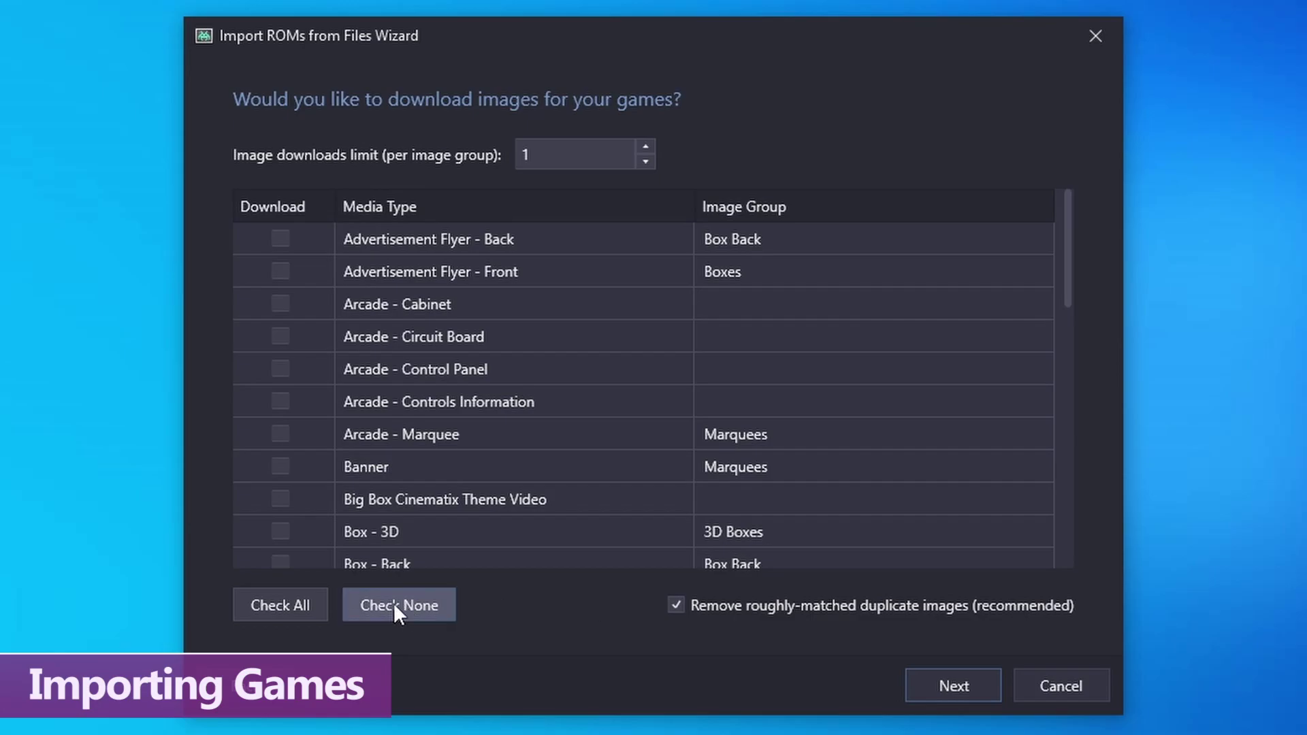
{"action": "left_click", "coordinate": [969, 684]}
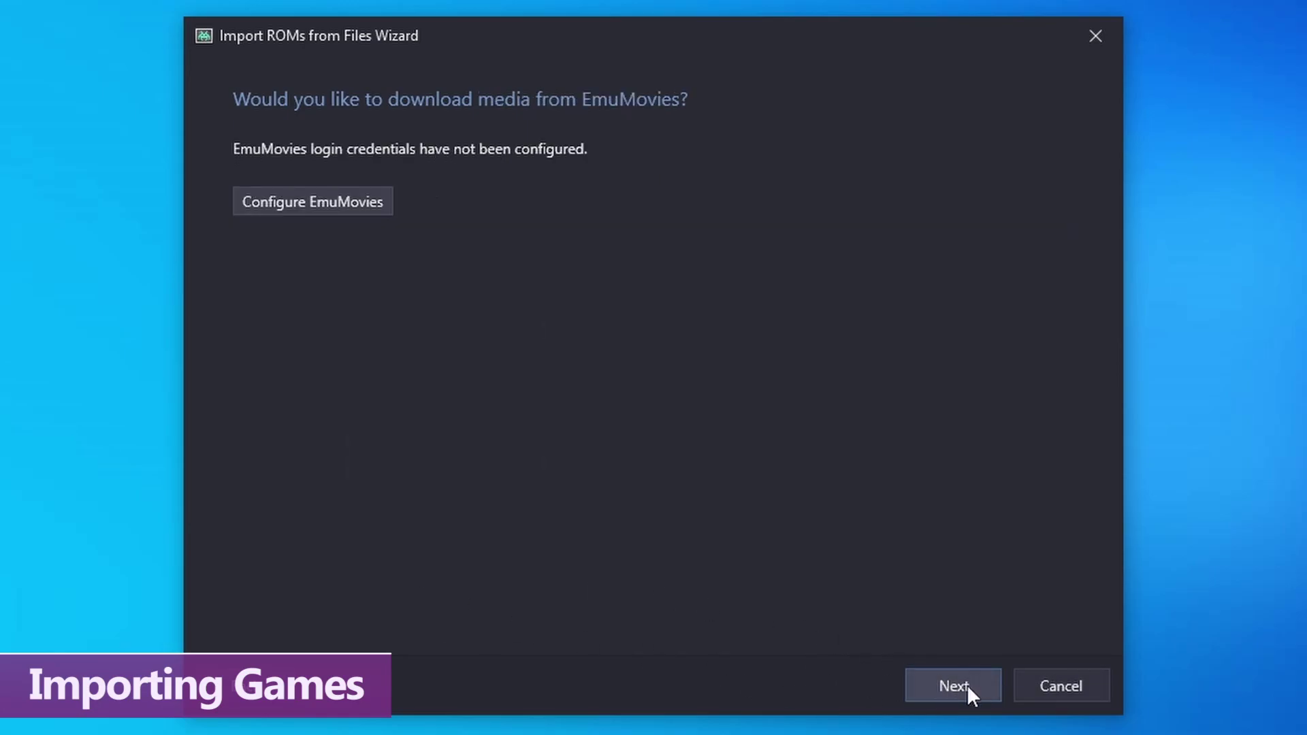
- Skip EmuMovies media and leave all custom import options off to reach the final import review
{"action": "left_click", "coordinate": [959, 684]}
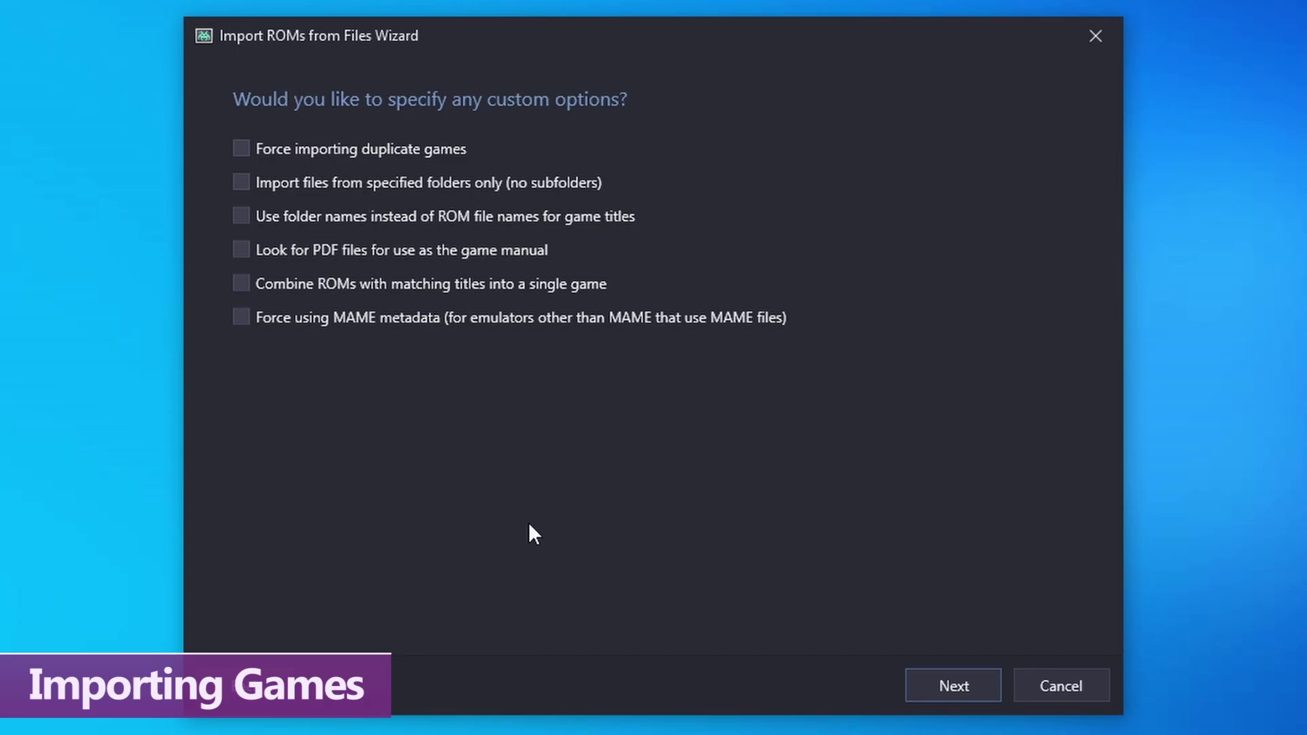
{"action": "left_click", "coordinate": [948, 685]}
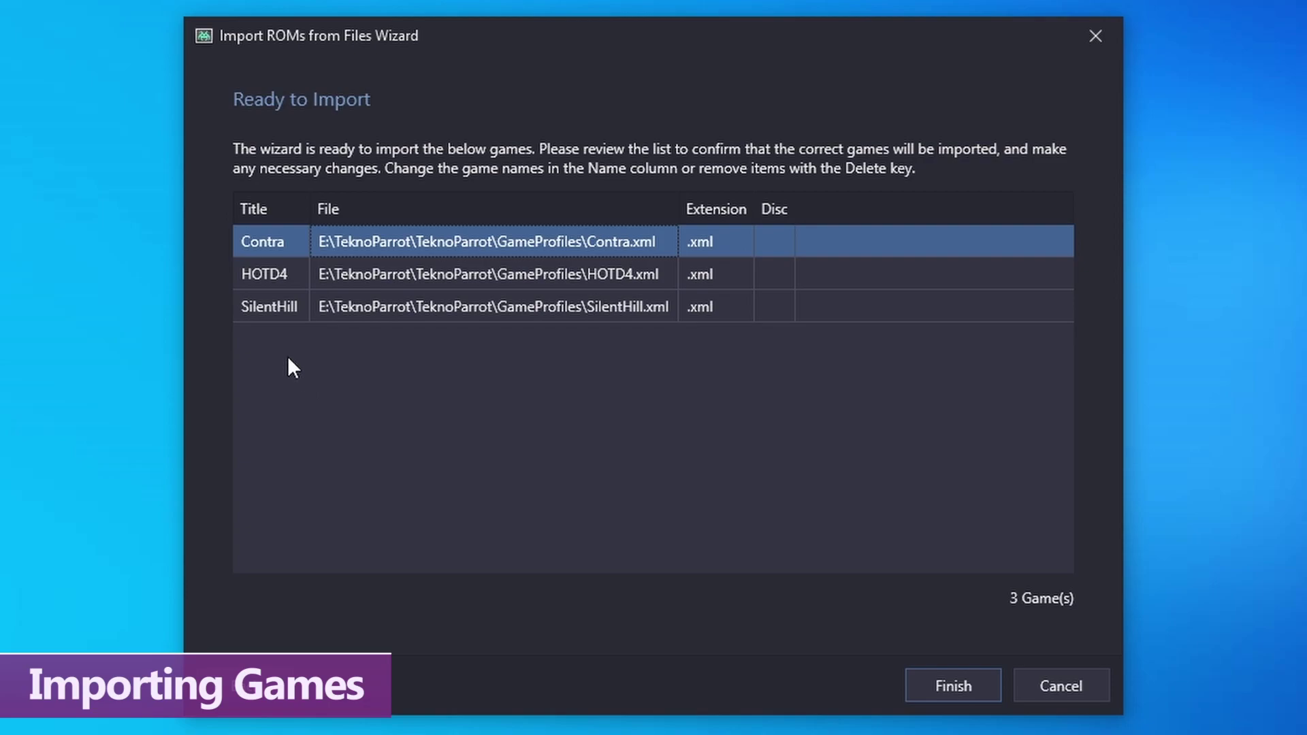
- Retitle the Contra entry in the import list as "Contra: Evolution" and widen the Title column to fit
{"action": "left_click", "coordinate": [301, 241]}
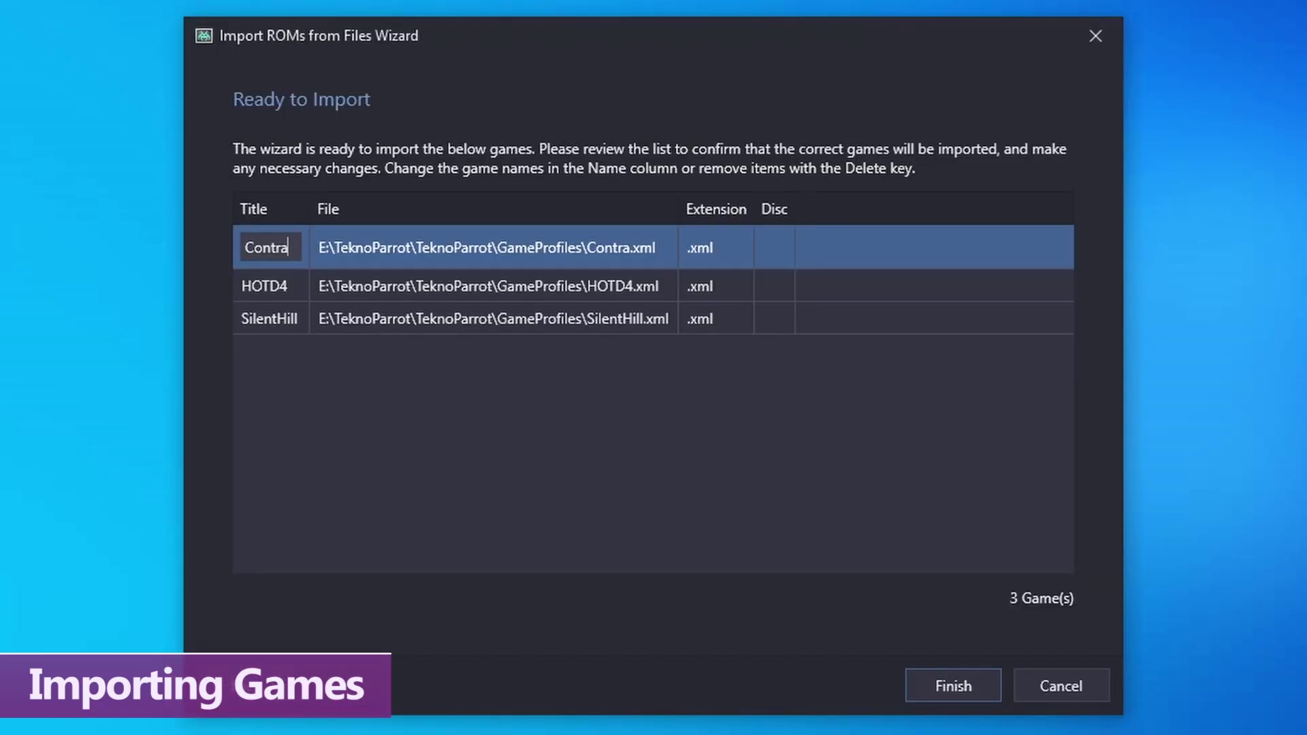
{"action": "type", "text": ":"}
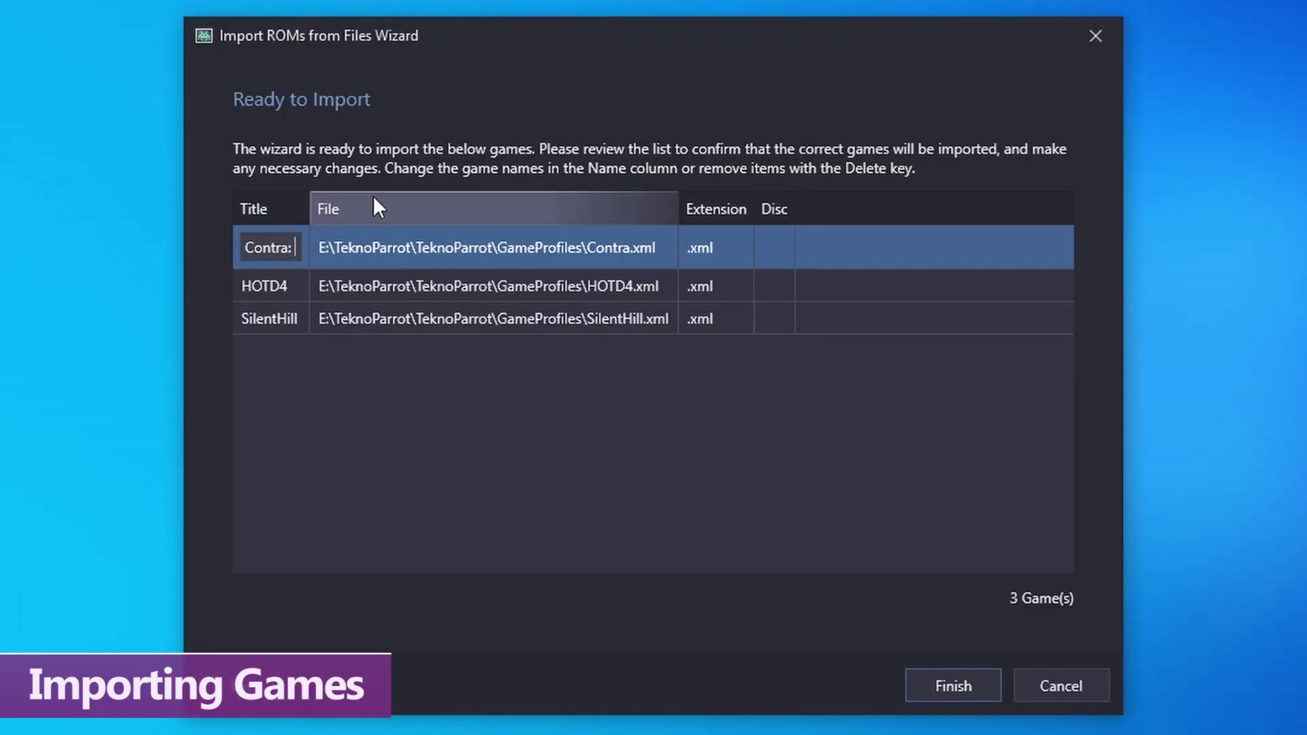
{"action": "type", "text": " Evolution"}
{"action": "left_click_drag", "start_coordinate": [310, 209], "coordinate": [392, 209]}
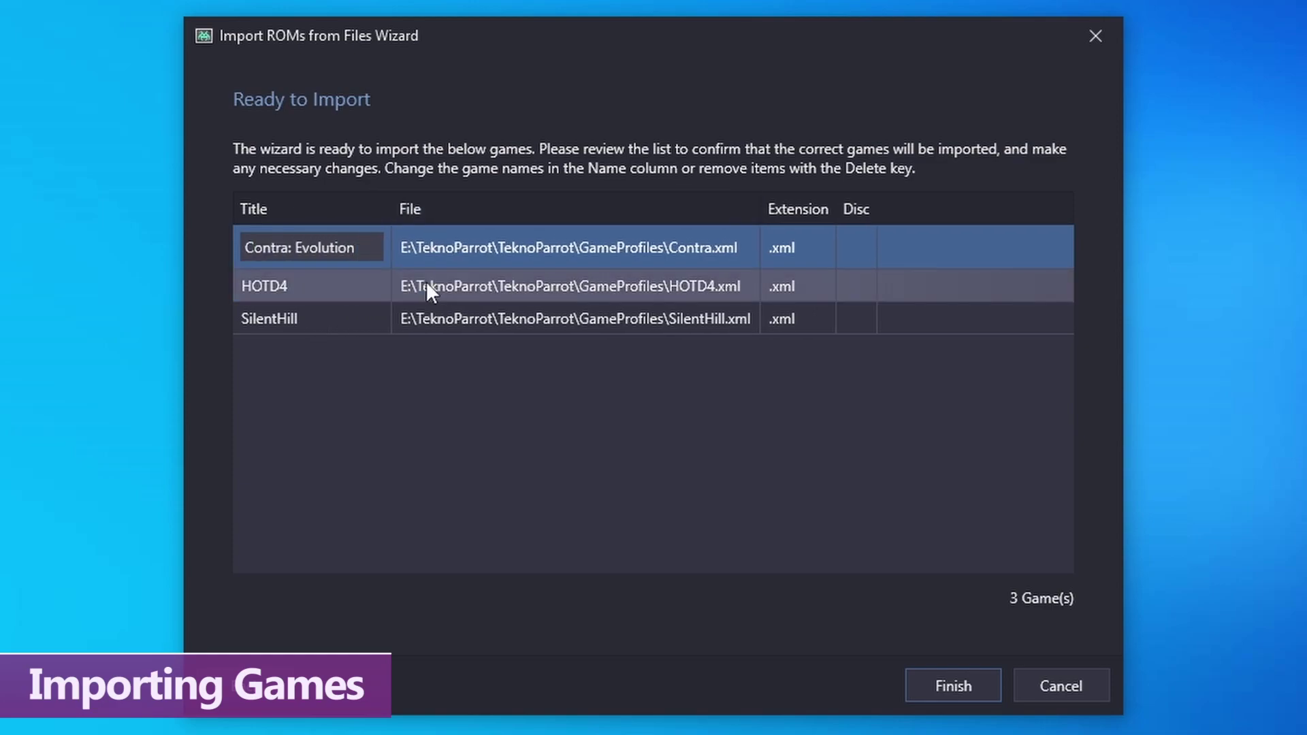
{"action": "key", "text": "Return"}
{"action": "left_click", "coordinate": [339, 263]}
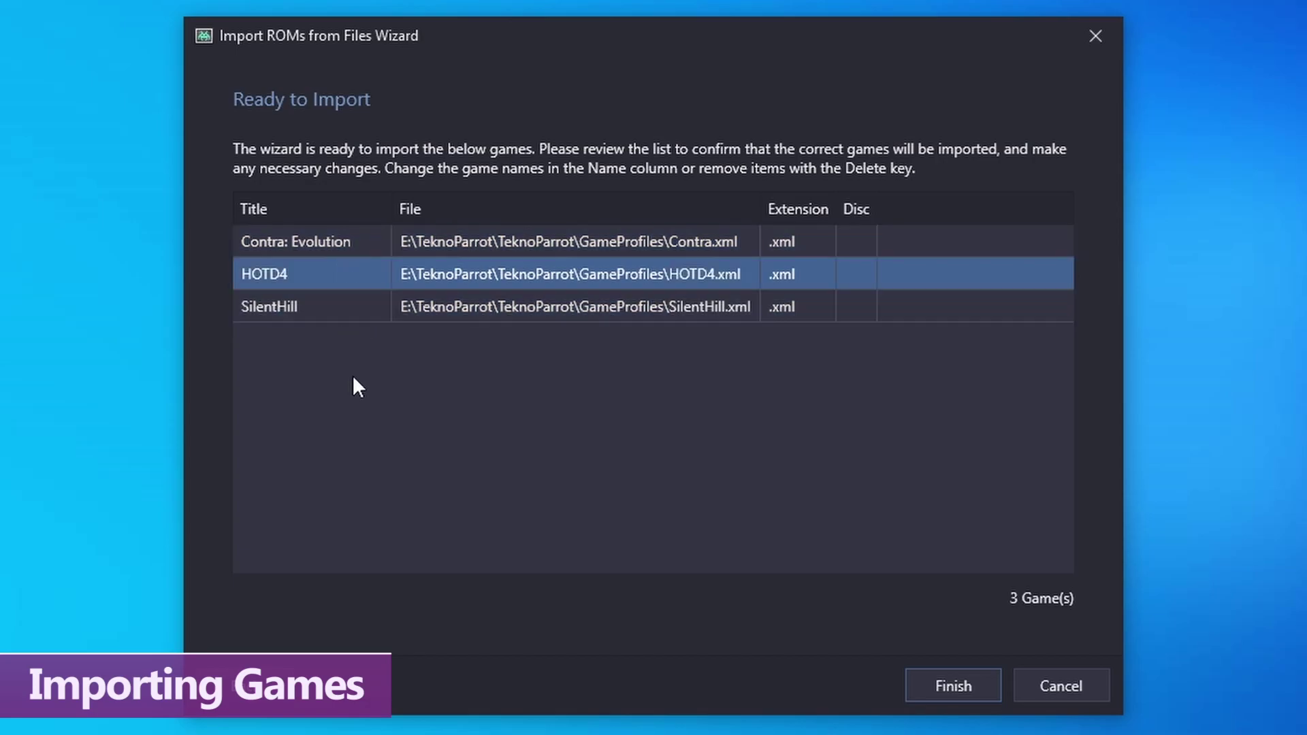
- Look up Silent Hill's full name in TeknoParrot's game list and retitle its import entry "Silent Hill: The Arcade"
{"action": "left_click", "coordinate": [311, 316]}
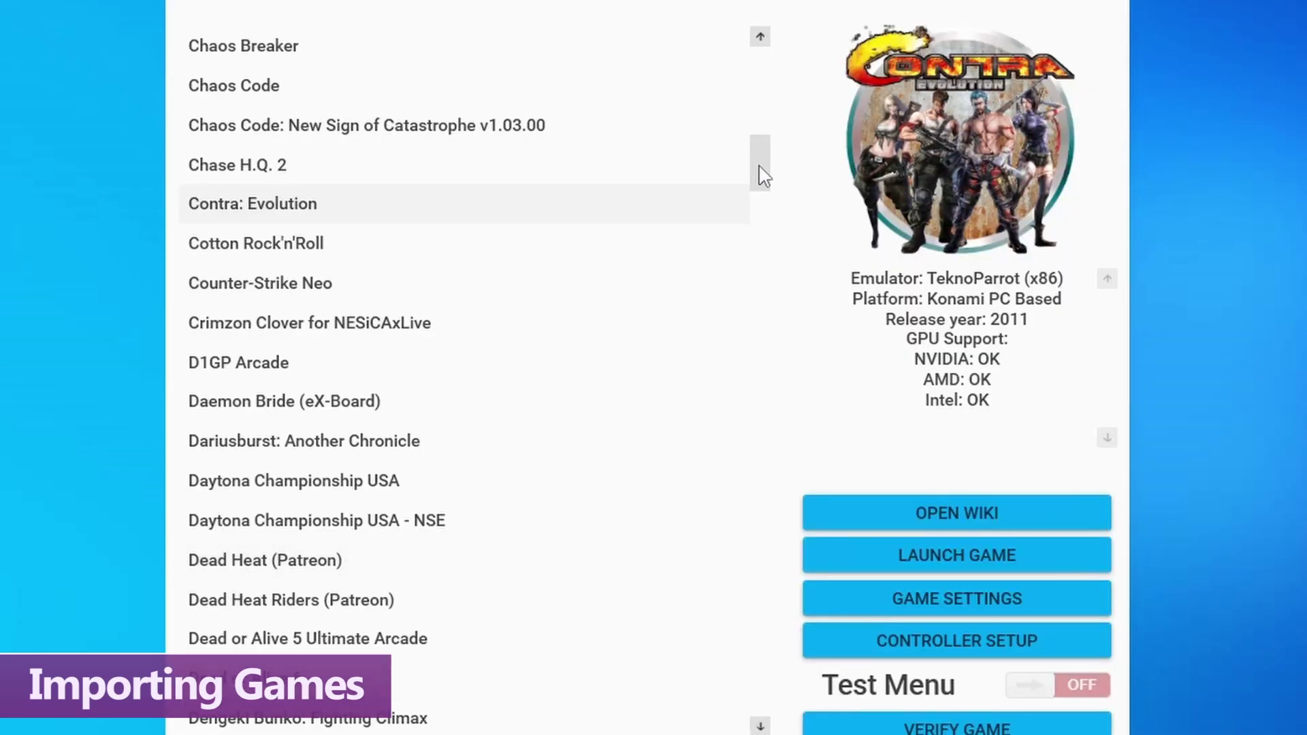
{"action": "left_click_drag", "start_coordinate": [765, 169], "coordinate": [758, 529]}
{"action": "left_click", "coordinate": [348, 294]}
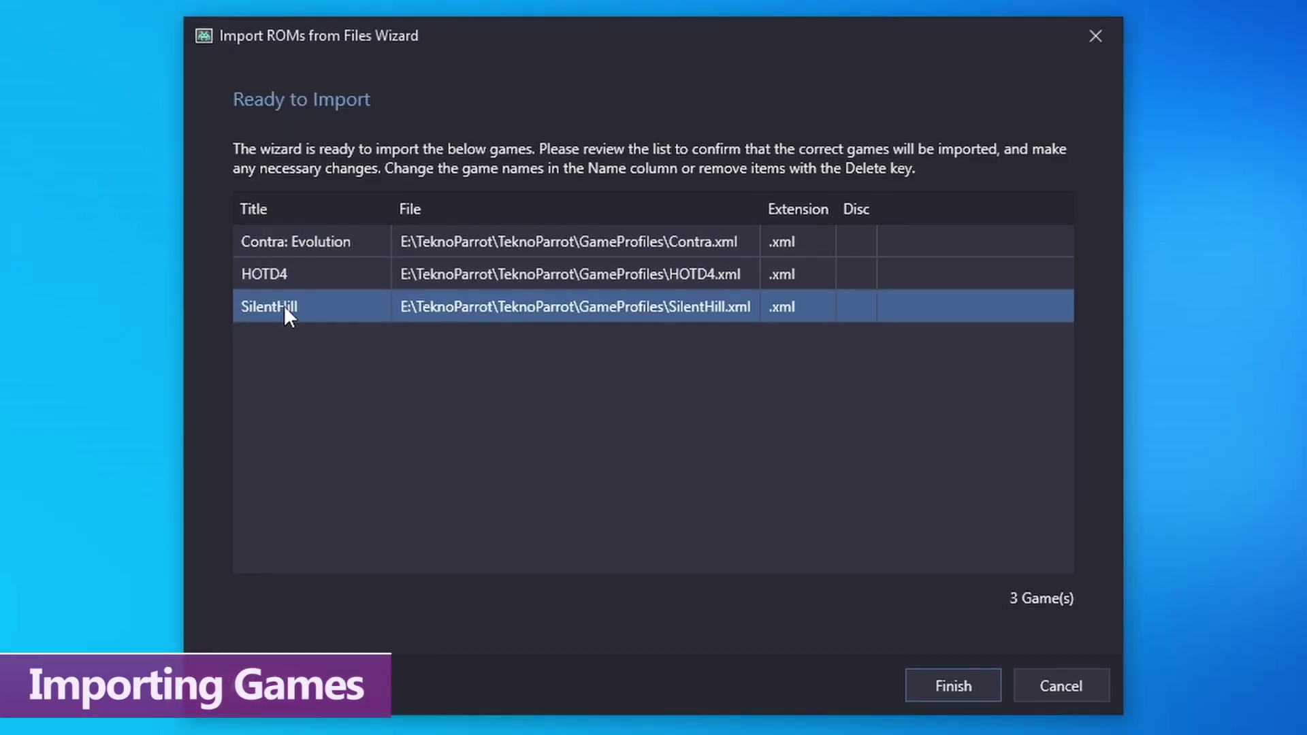
{"action": "left_click", "coordinate": [284, 307]}
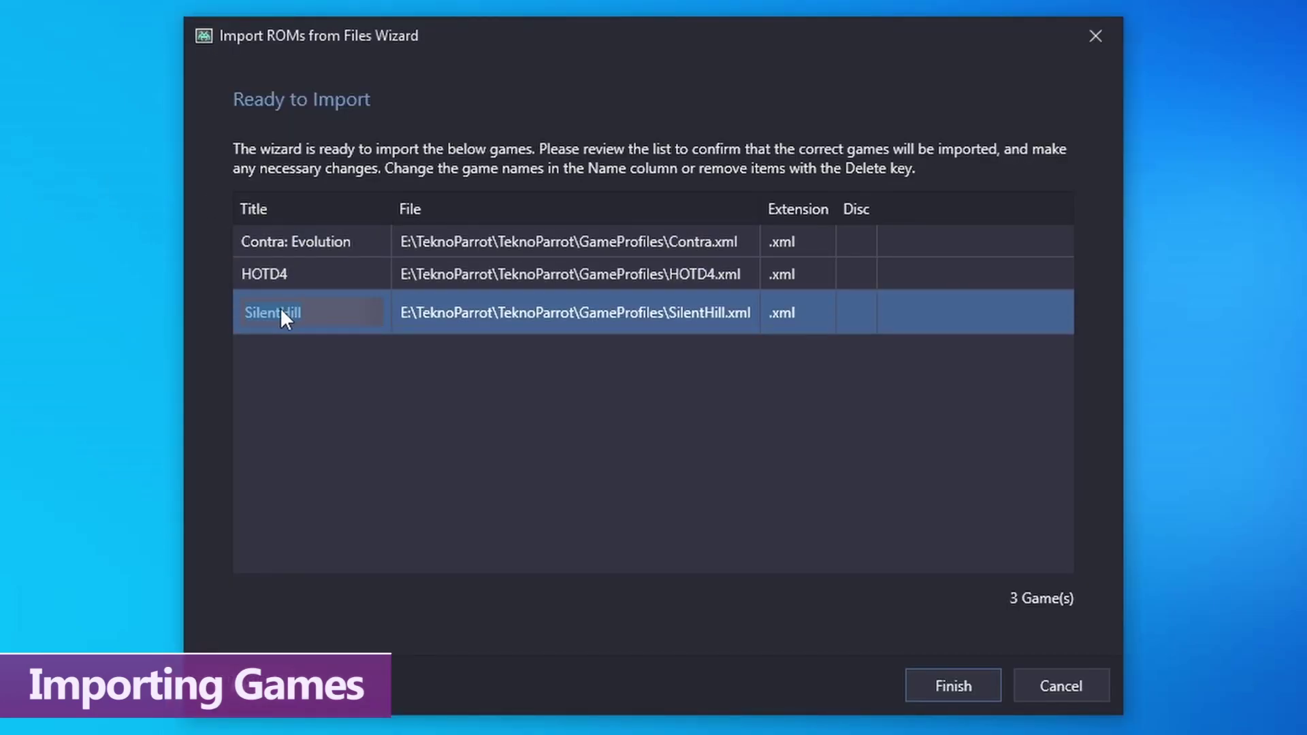
{"action": "left_click", "coordinate": [280, 308]}
{"action": "type", "text": "Hill: The Arcade"}
{"action": "key", "text": "Return"}
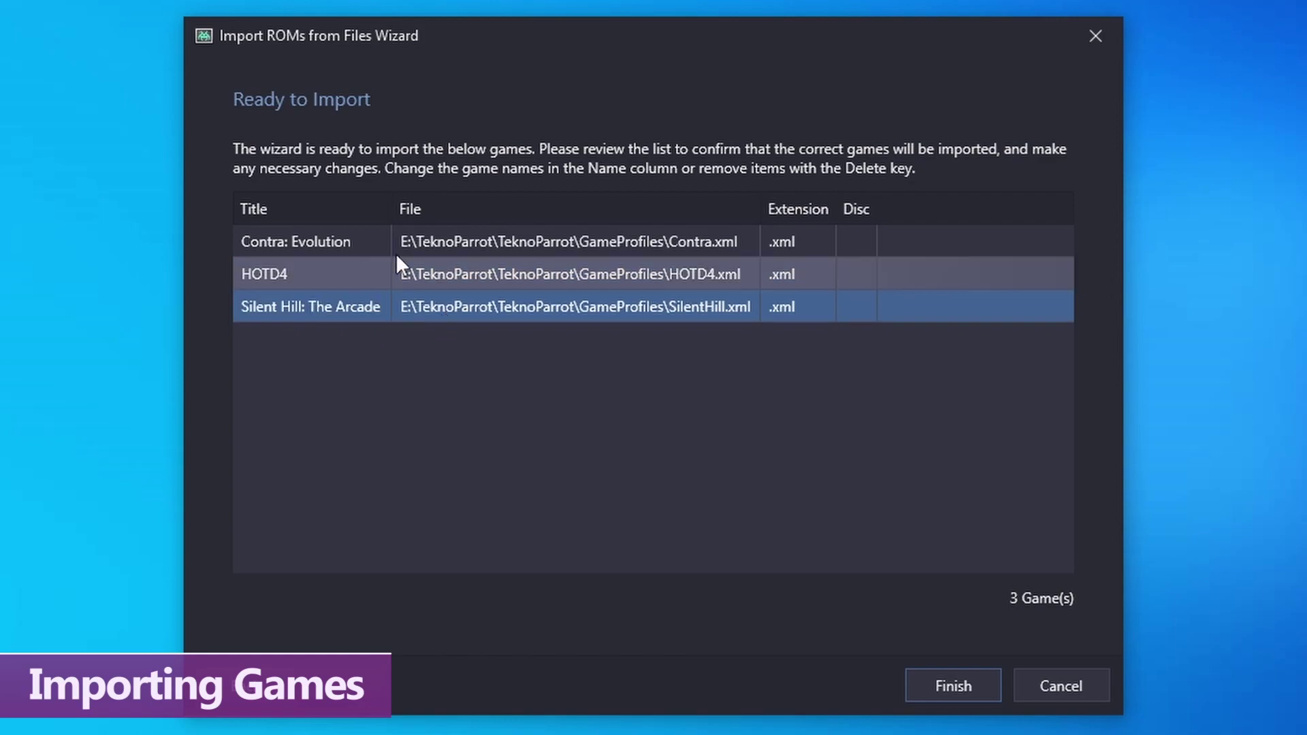
{"action": "left_click_drag", "start_coordinate": [391, 205], "coordinate": [434, 205]}
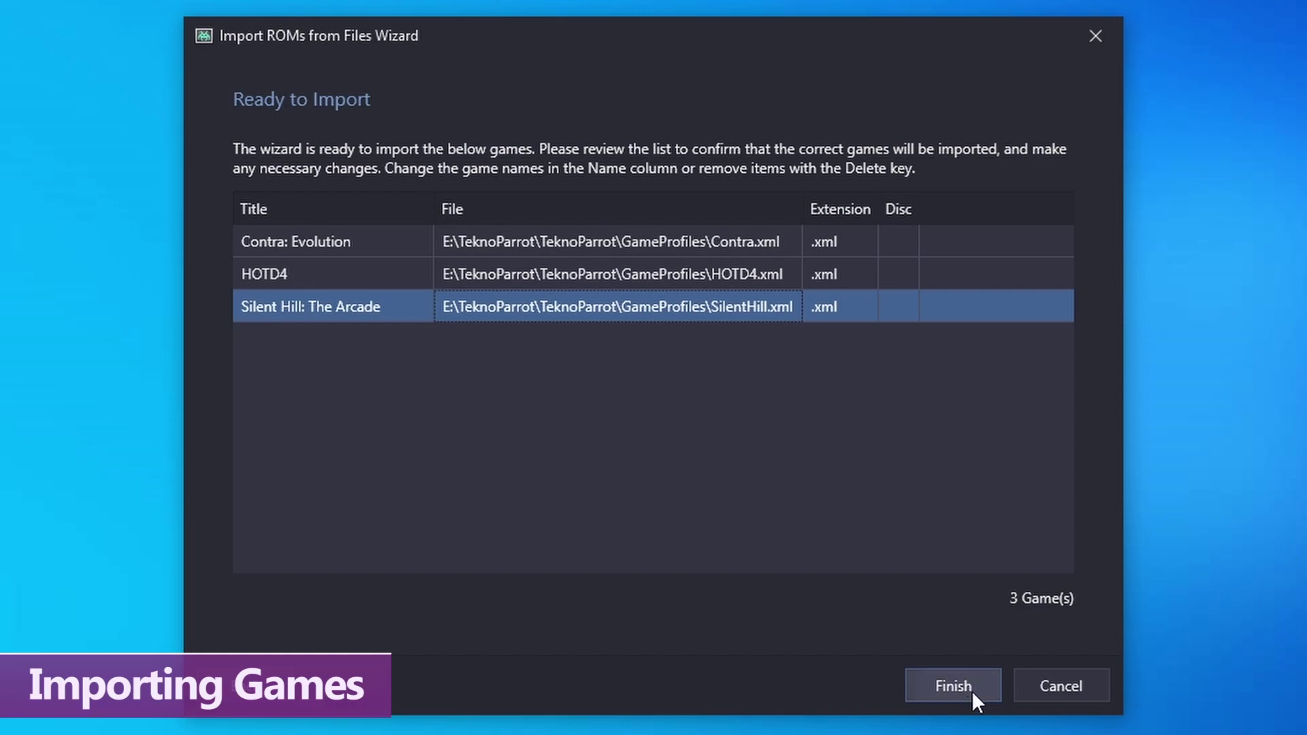
- Finish the import and open the TeknoParrot platform within the Arcade category
{"action": "left_click", "coordinate": [939, 689]}
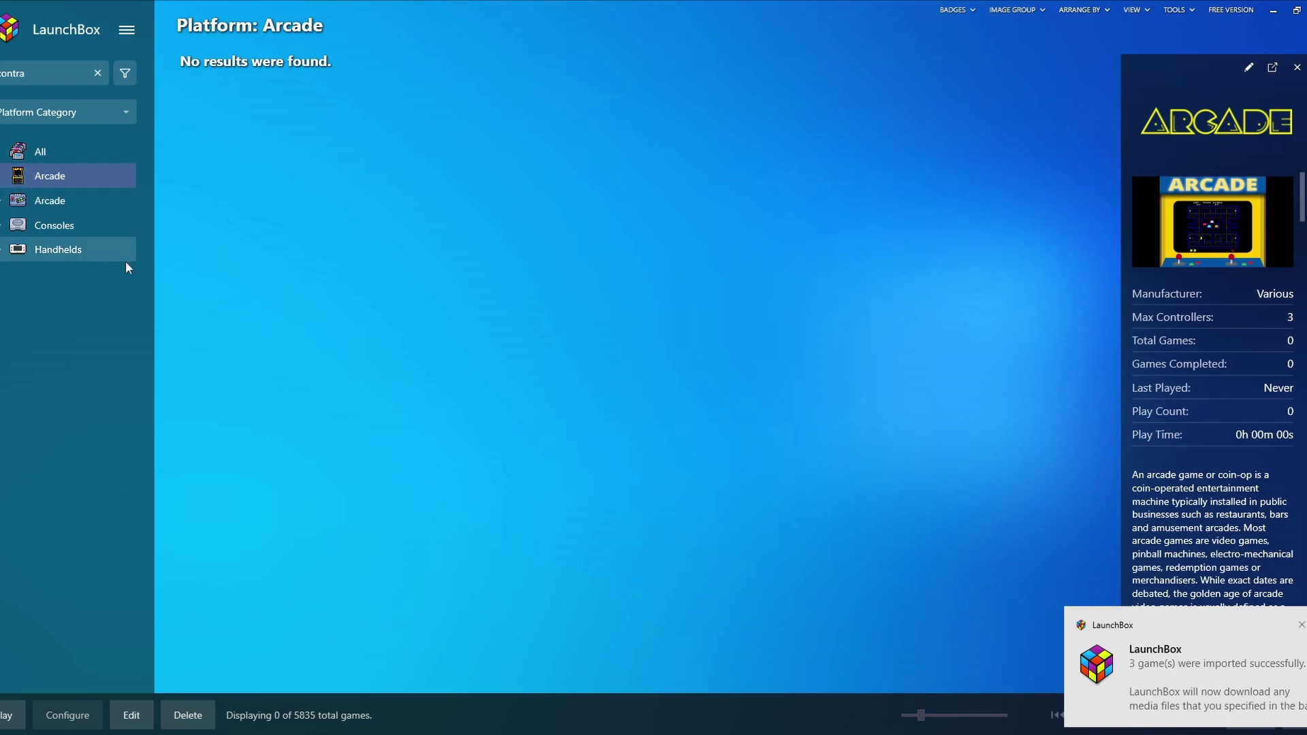
{"action": "left_click", "coordinate": [2, 201]}
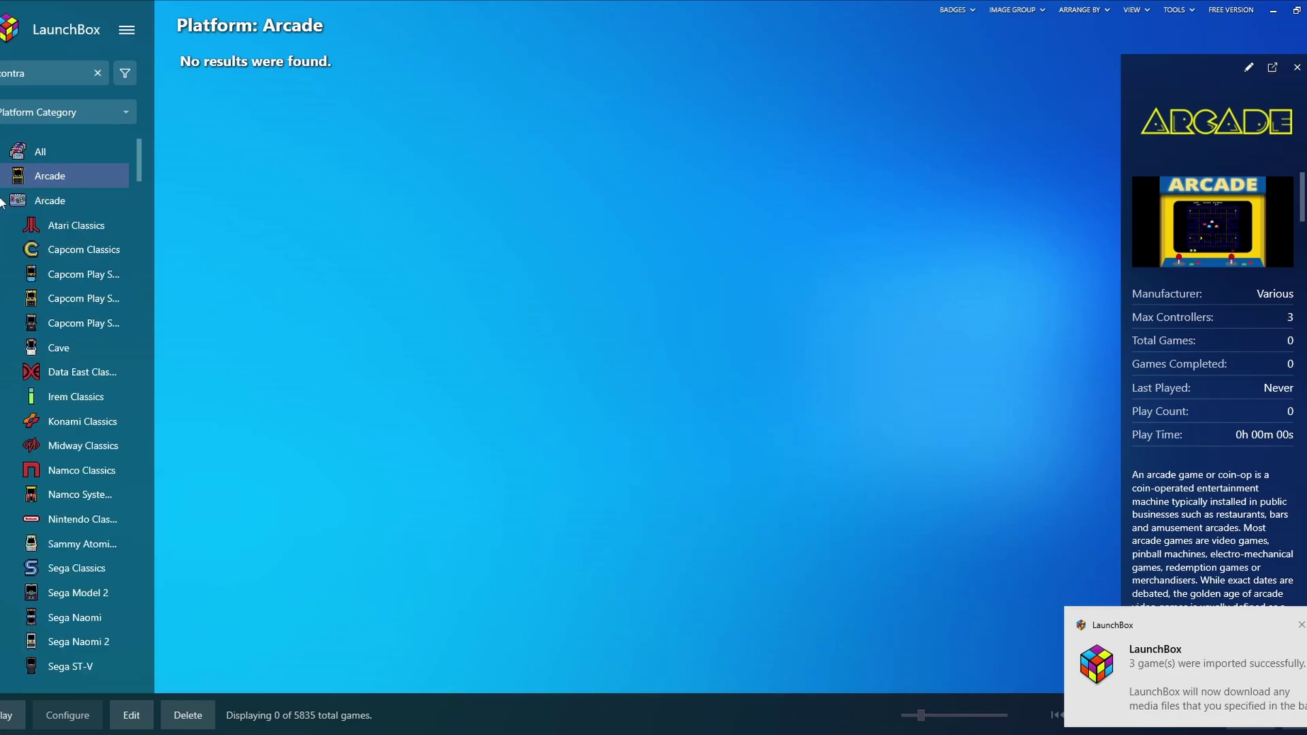
{"action": "scroll", "coordinate": [112, 556], "scroll_direction": "down", "scroll_amount": 5}
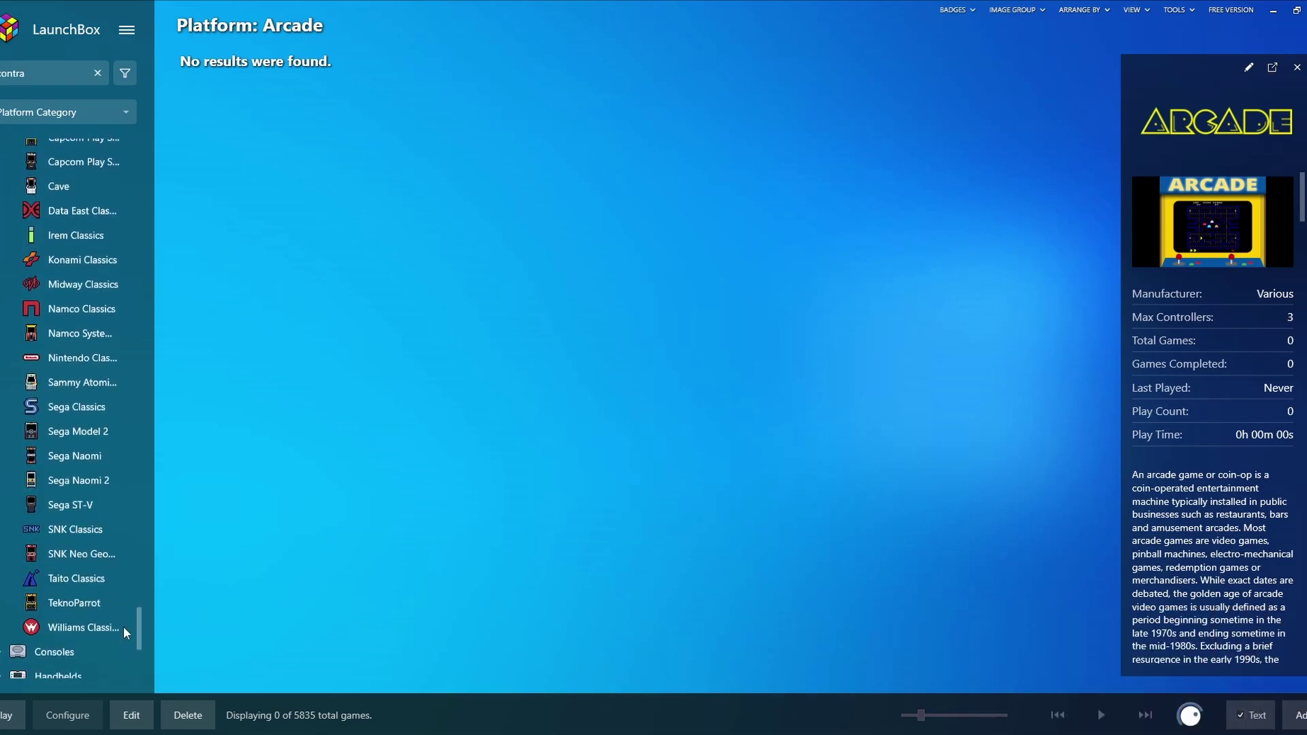
{"action": "left_click", "coordinate": [102, 603]}
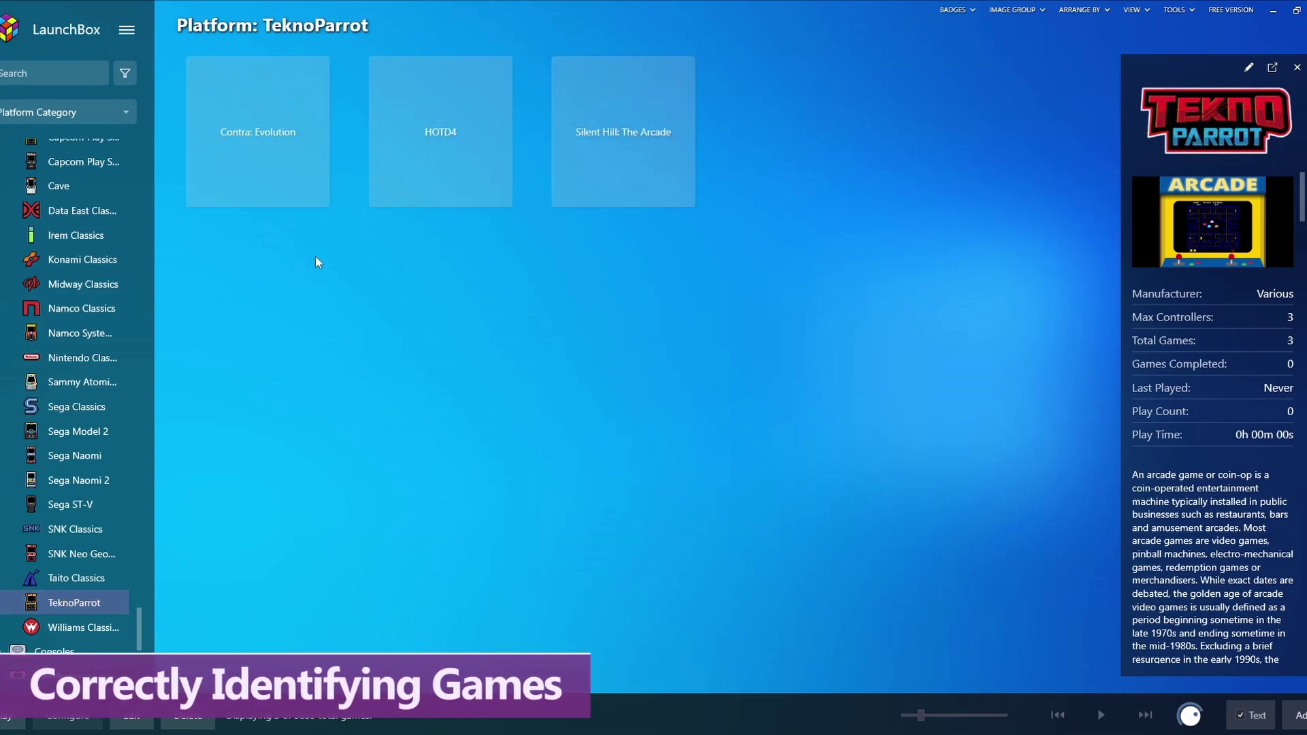
- Review the imported details of Contra: Evolution, Silent Hill: The Arcade and HOTD4
{"action": "left_click", "coordinate": [262, 162]}
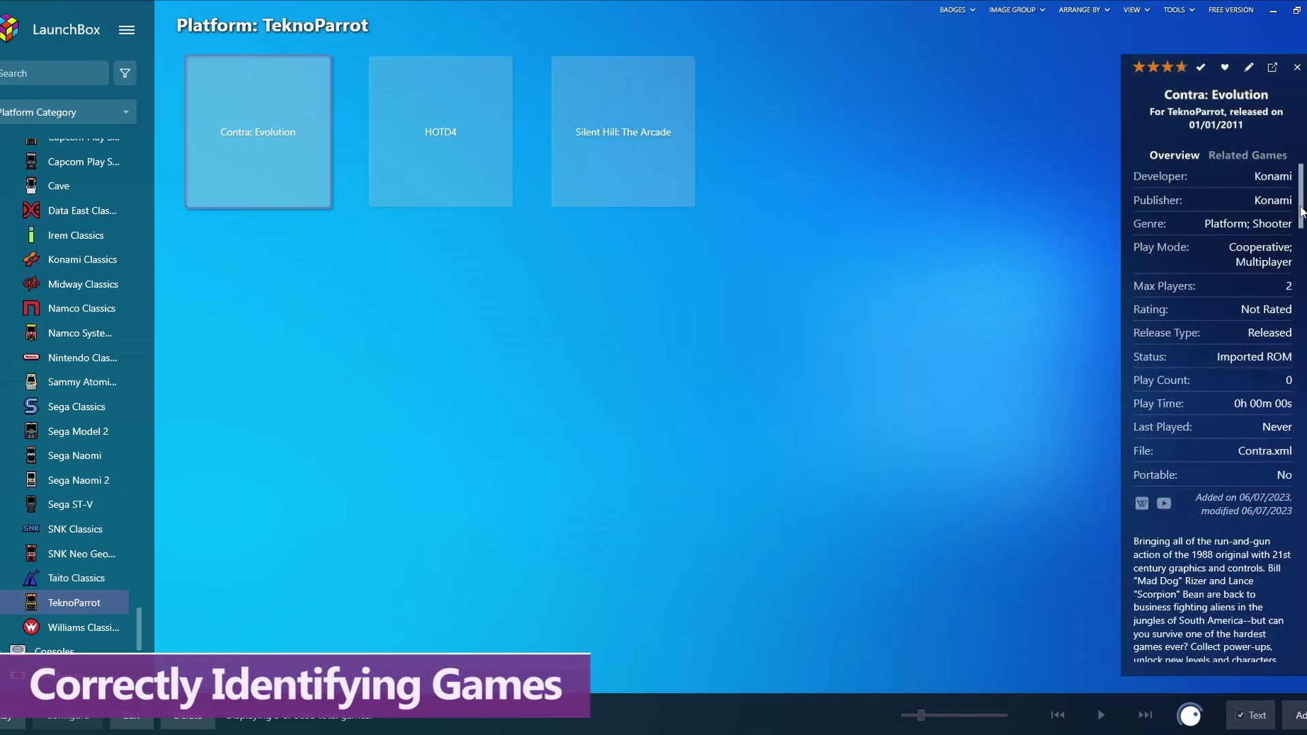
{"action": "left_click_drag", "start_coordinate": [1304, 215], "coordinate": [1303, 518]}
{"action": "scroll", "coordinate": [1223, 657], "scroll_direction": "down", "scroll_amount": 2}
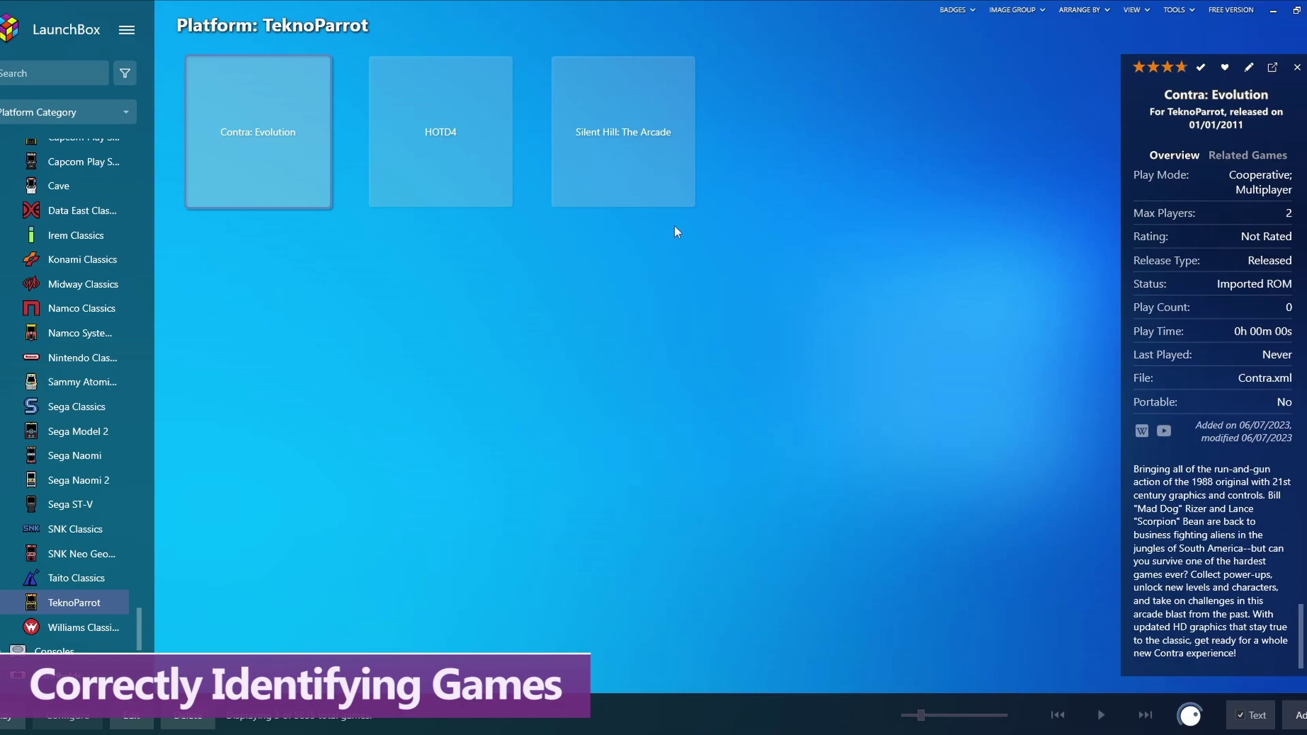
{"action": "left_click", "coordinate": [671, 194]}
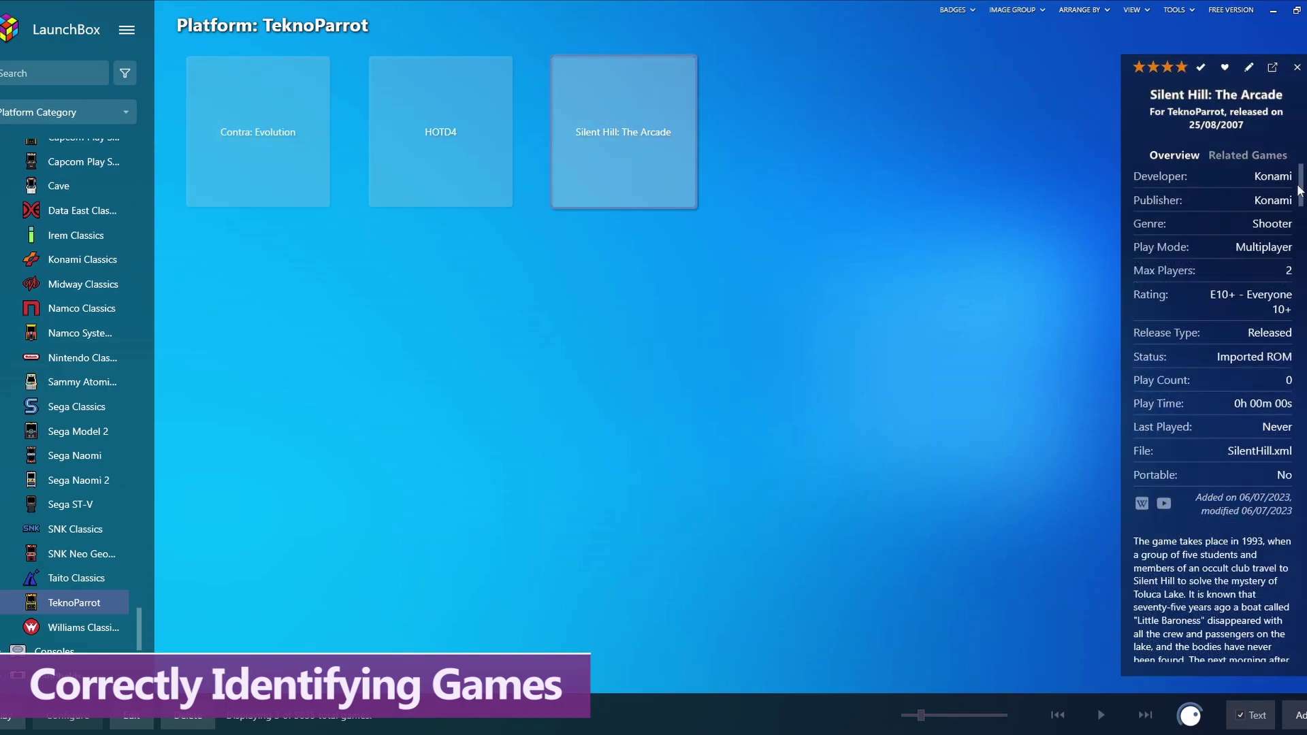
{"action": "scroll", "coordinate": [1299, 191], "scroll_direction": "down", "scroll_amount": 3}
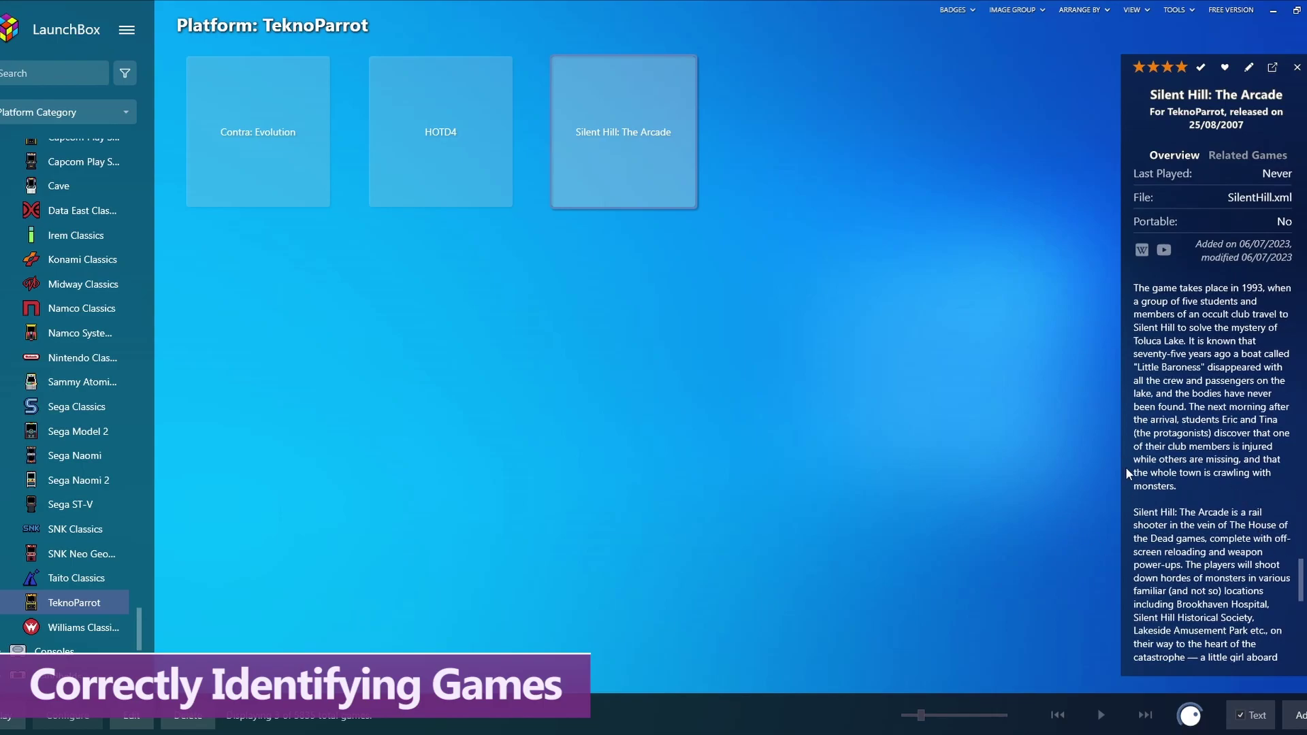
{"action": "left_click", "coordinate": [417, 169]}
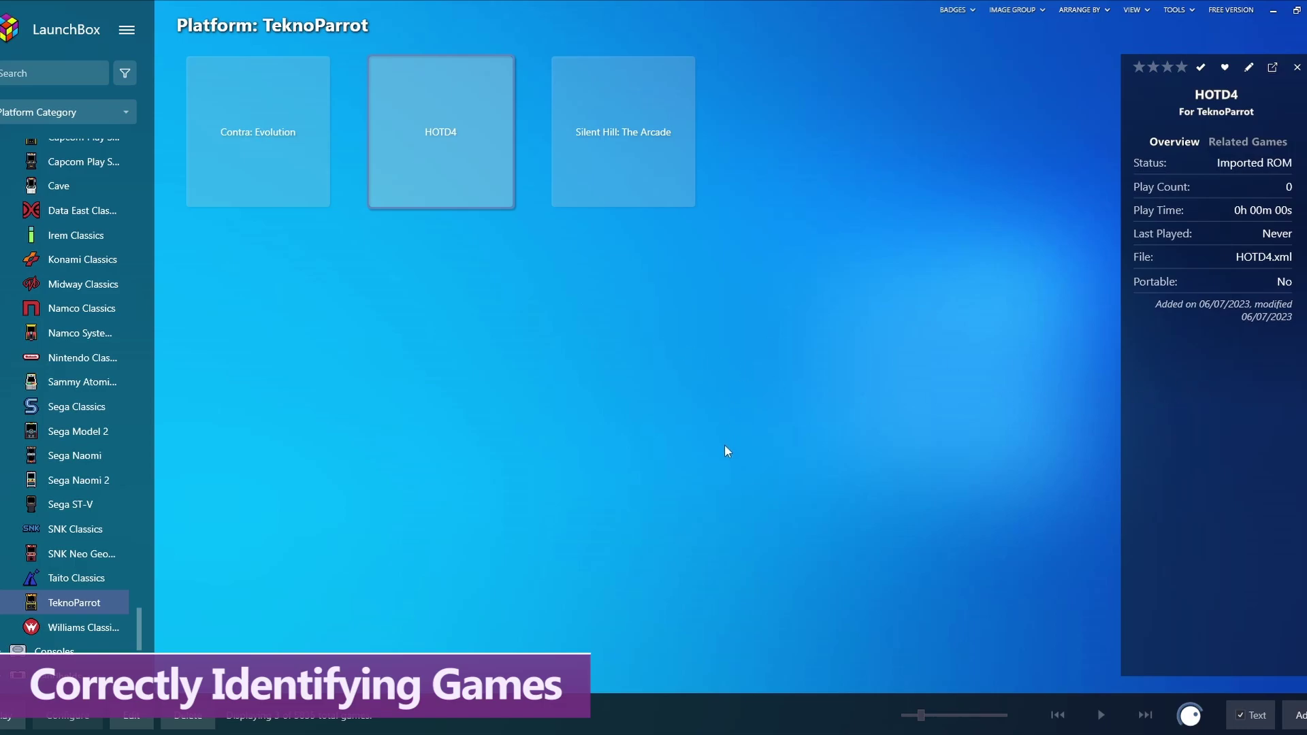
- Edit HOTD4's metadata by searching for "House of the Dead 4" and save it with the Arcade match The House of the Dead 4 (01/01/2005)
{"action": "right_click", "coordinate": [446, 157]}
{"action": "mouse_move", "coordinate": [359, 230]}
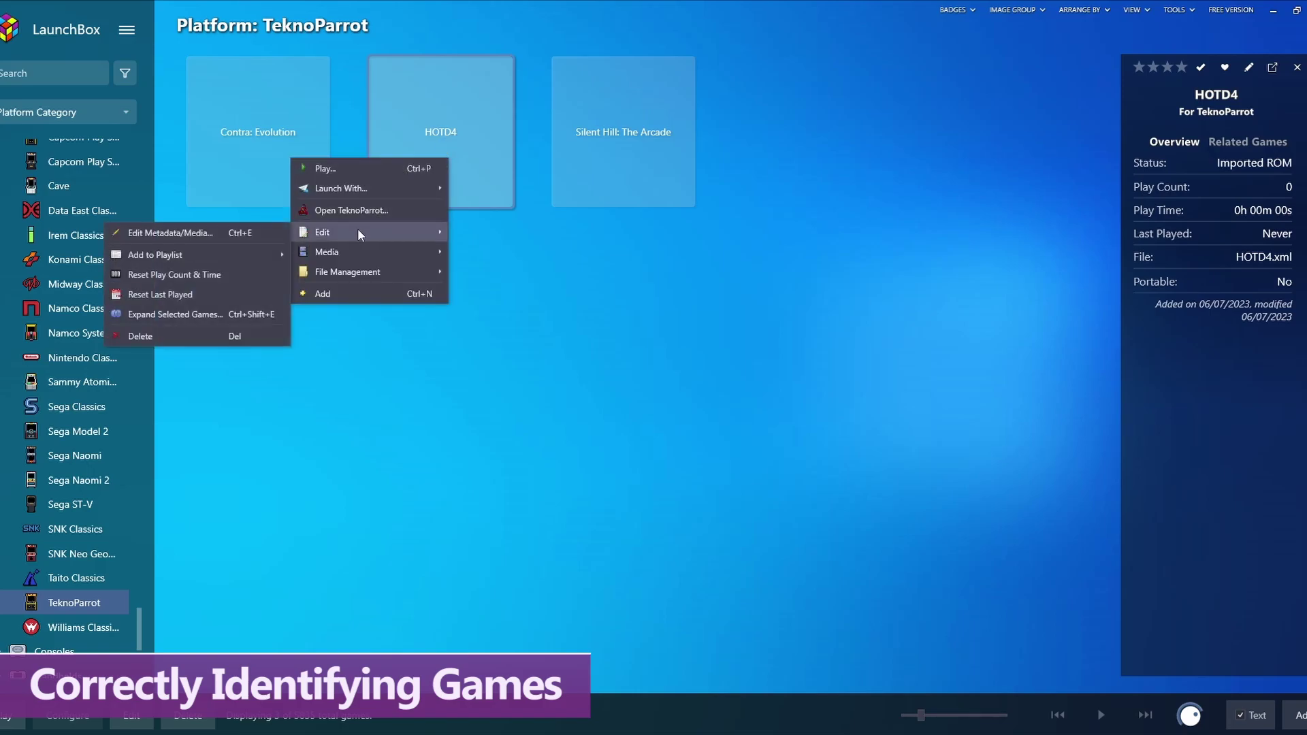
{"action": "left_click", "coordinate": [227, 231]}
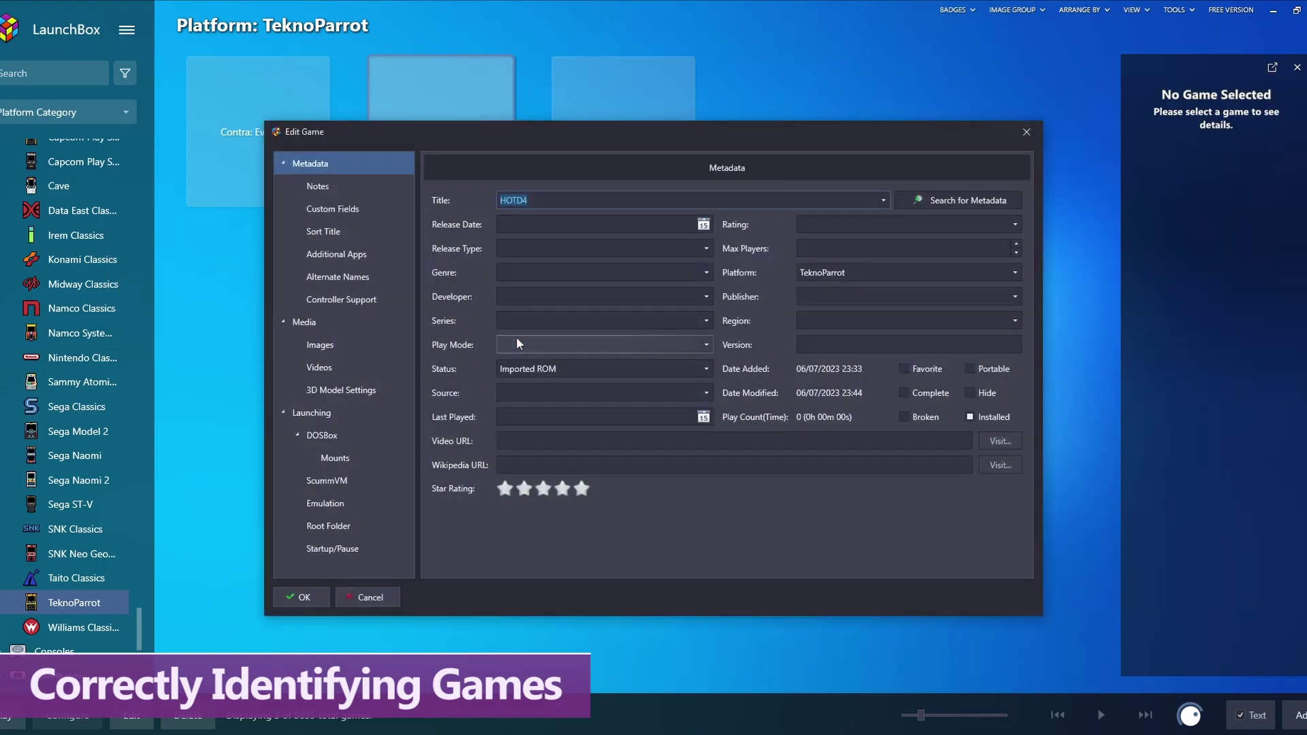
{"action": "left_click", "coordinate": [547, 202]}
{"action": "key", "text": "ctrl+a"}
{"action": "key", "text": "BackSpace"}
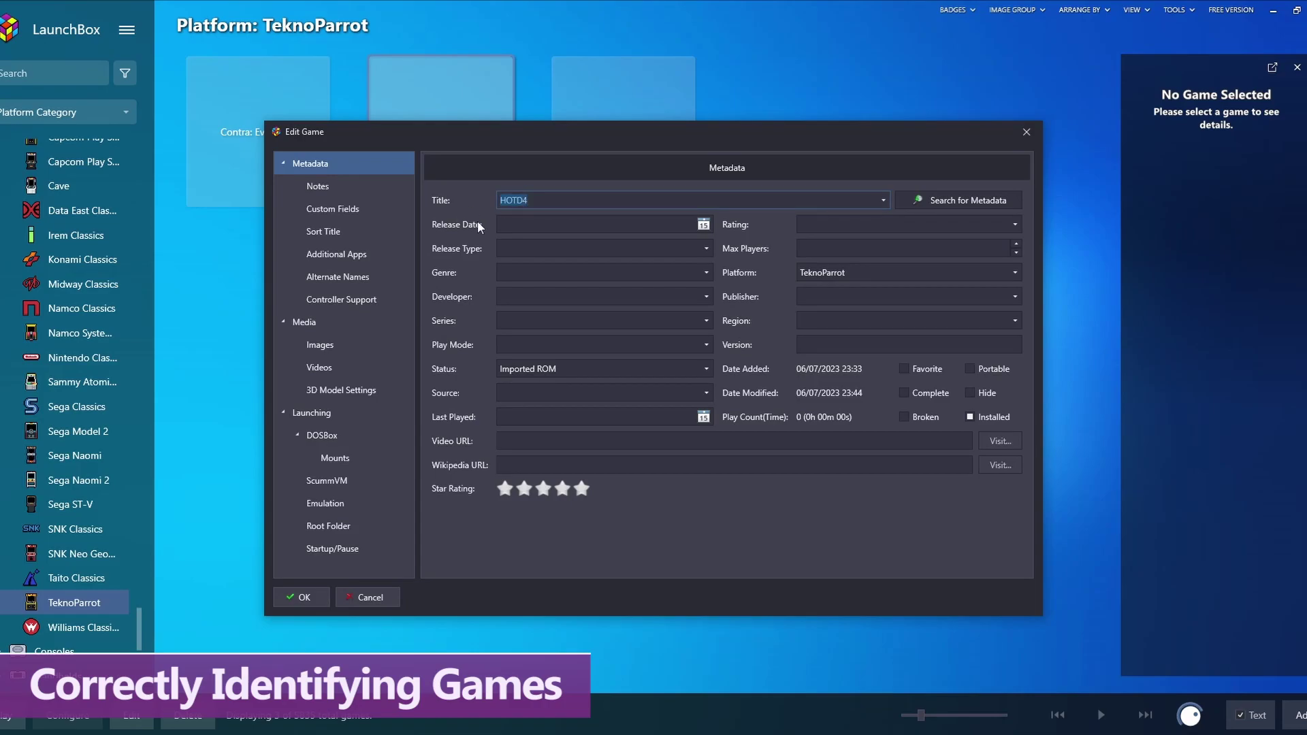
{"action": "type", "text": "House of the Dead"}
{"action": "left_click", "coordinate": [923, 194]}
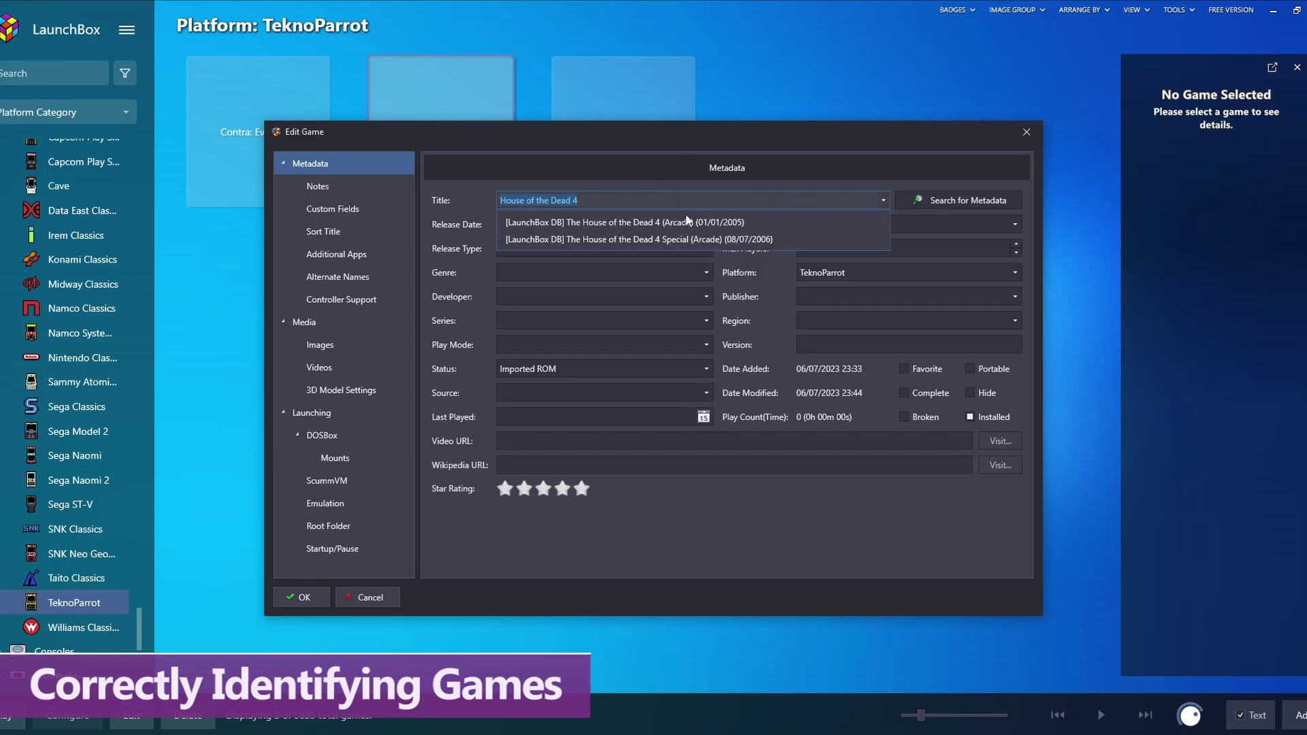
{"action": "left_click", "coordinate": [624, 222]}
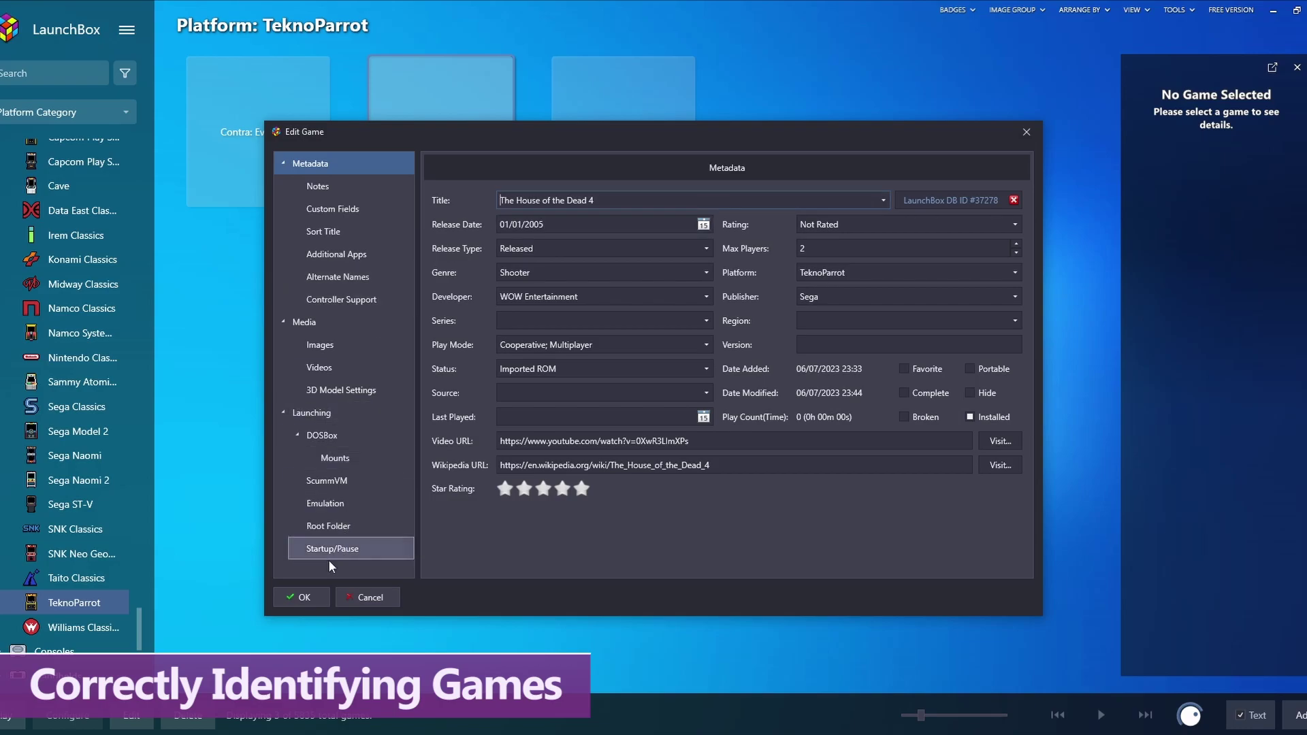
{"action": "left_click", "coordinate": [317, 596]}
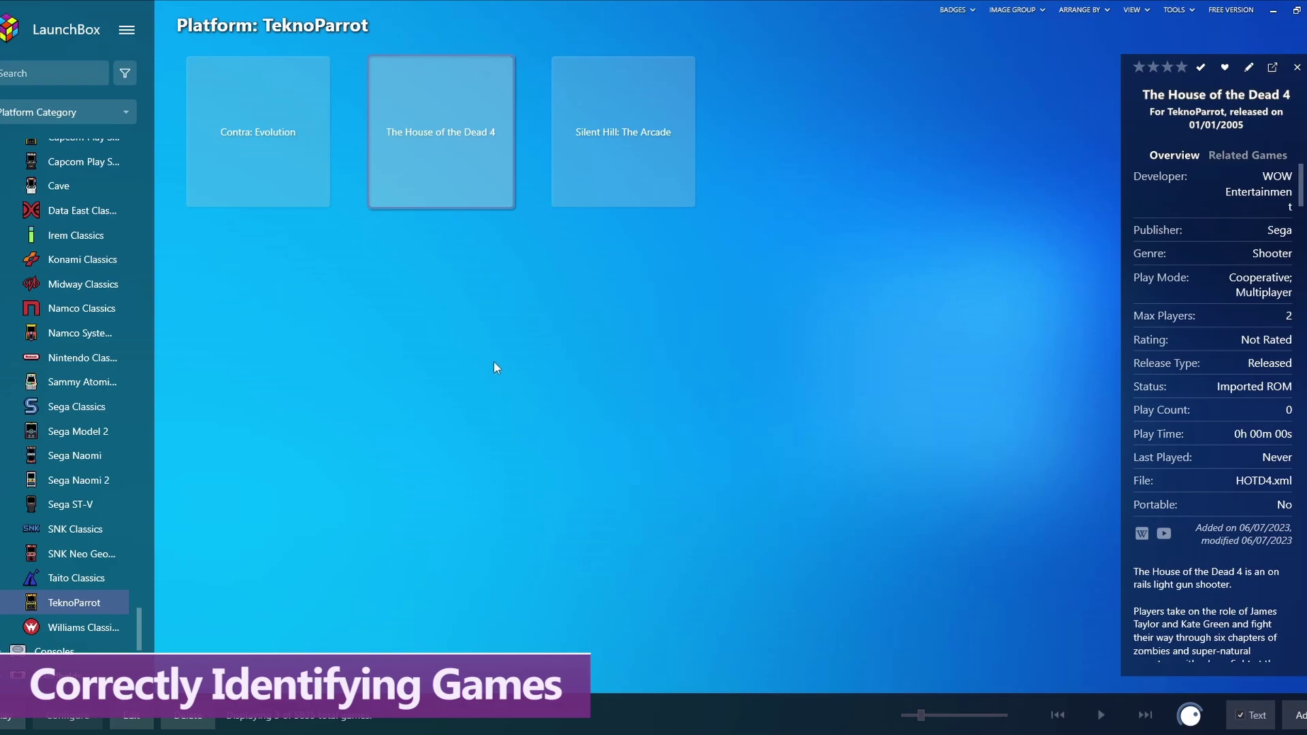
- Remove the LaunchBox database link from The House of the Dead 4's metadata and save the game
{"action": "right_click", "coordinate": [439, 160]}
{"action": "mouse_move", "coordinate": [371, 233]}
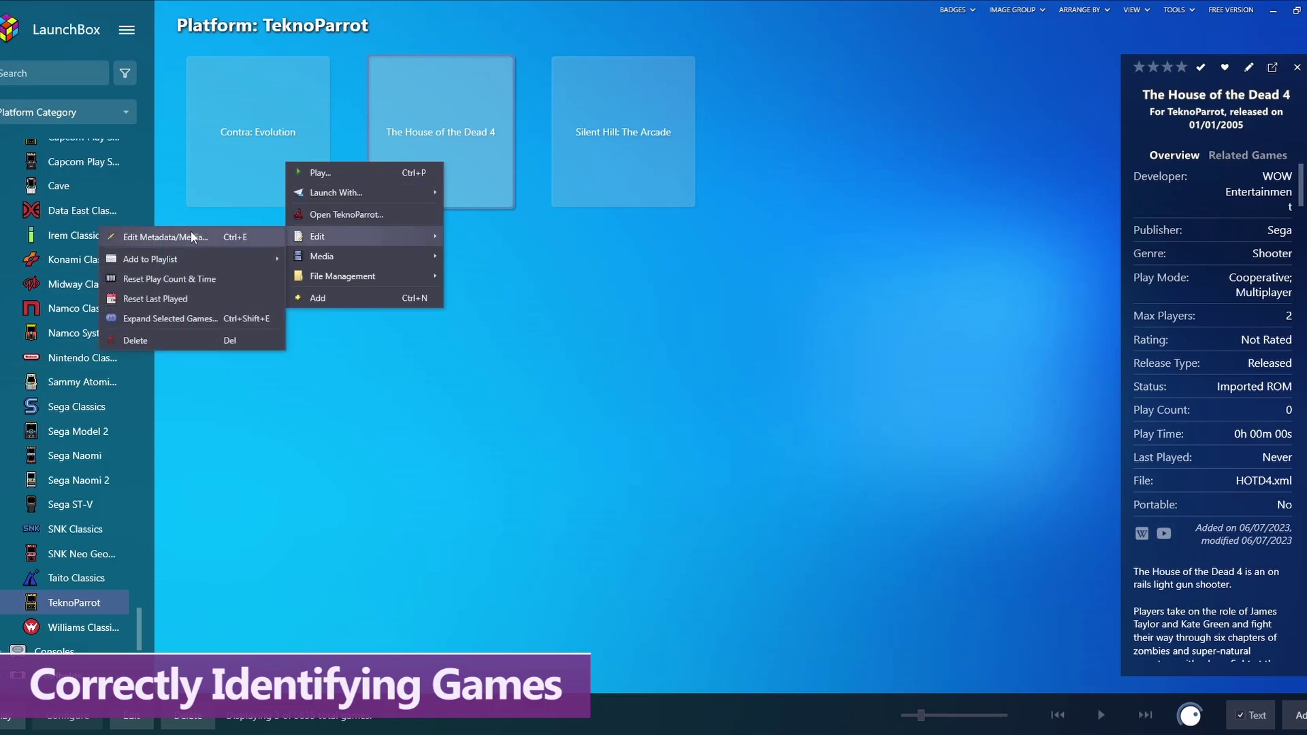
{"action": "left_click", "coordinate": [177, 237]}
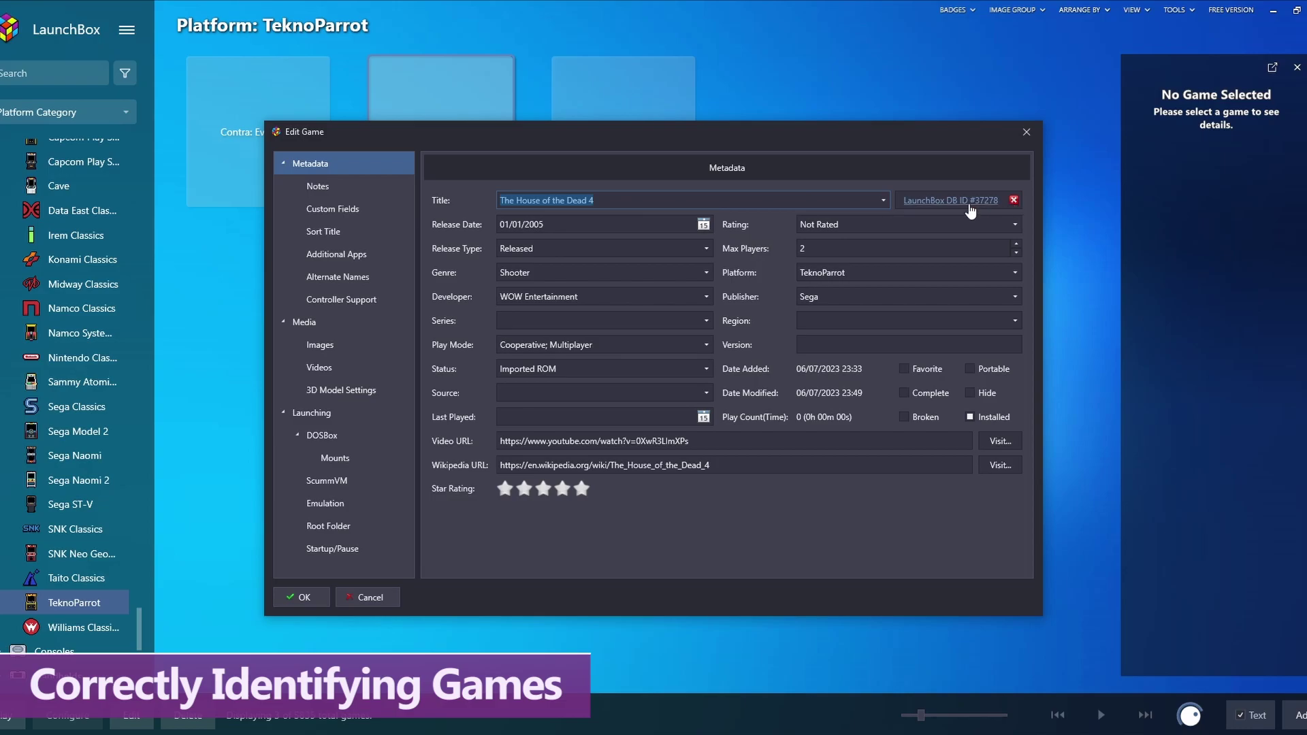
{"action": "left_click", "coordinate": [1014, 201]}
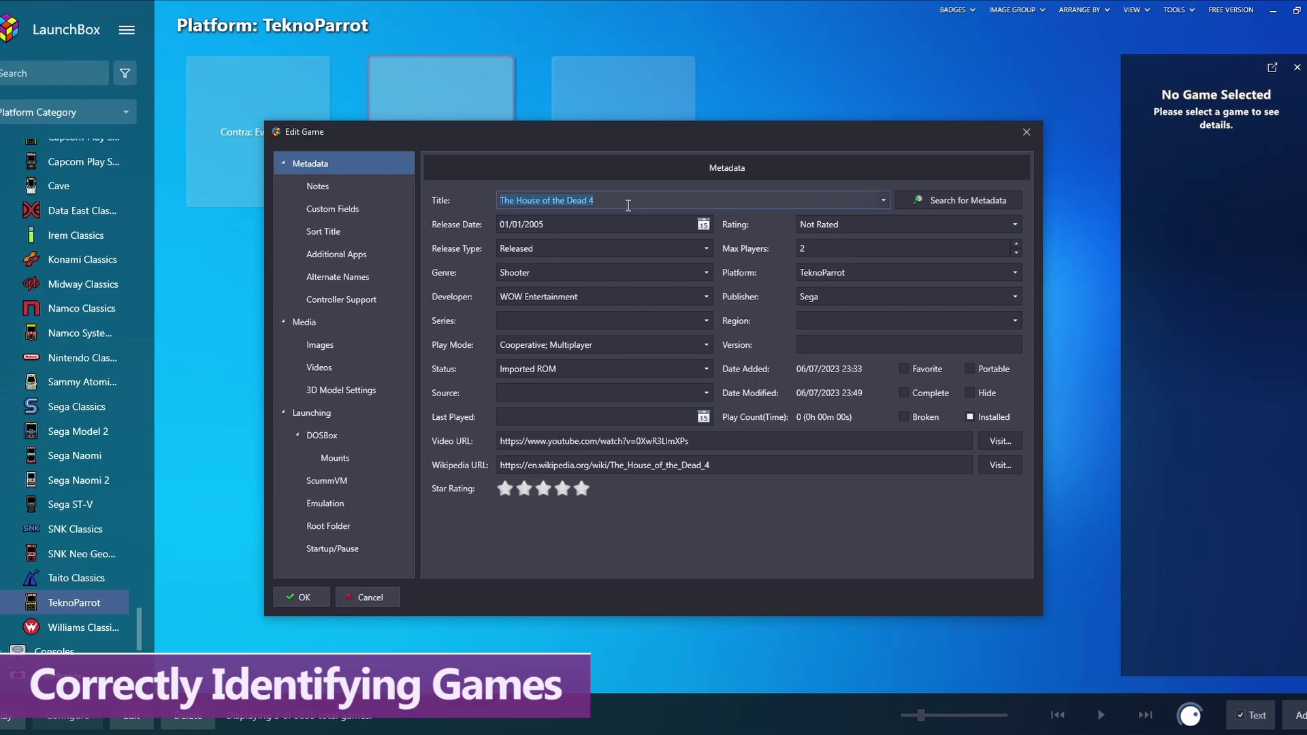
{"action": "left_click", "coordinate": [305, 598]}
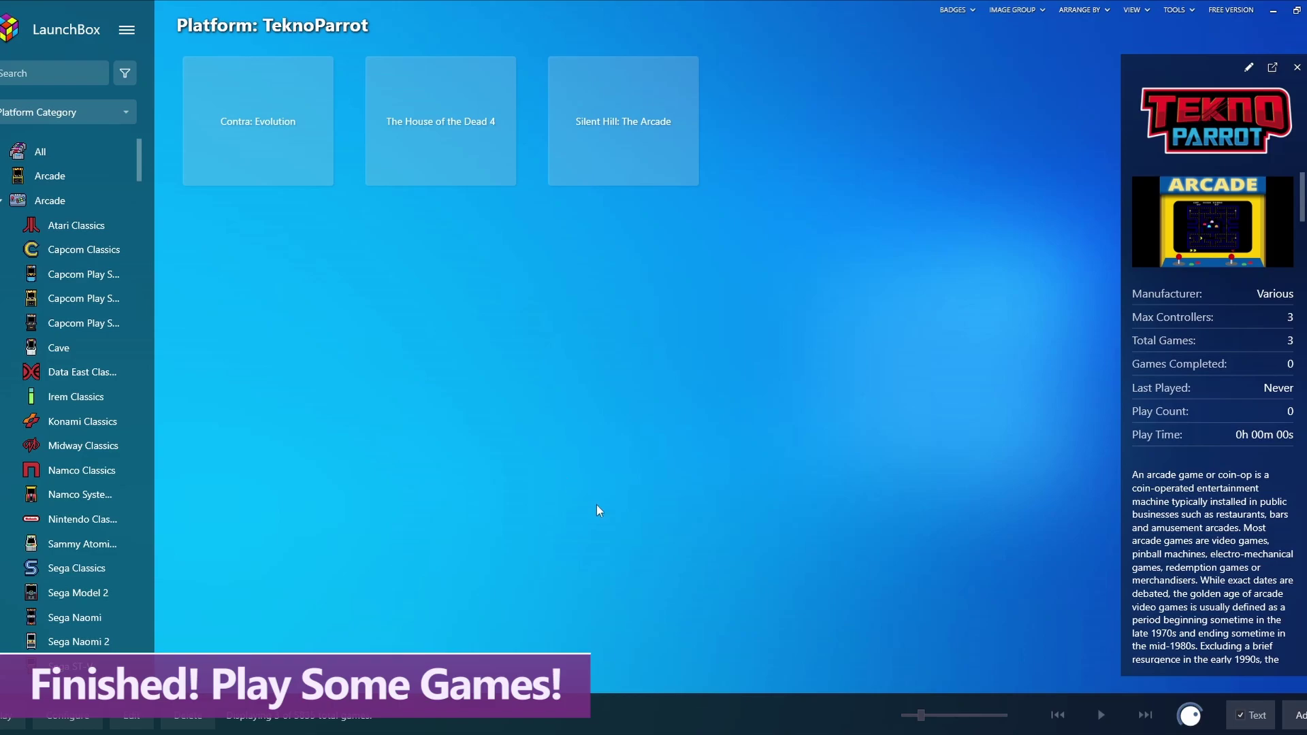
- Select Contra: Evolution in the TeknoParrot platform
{"action": "left_click", "coordinate": [275, 158]}
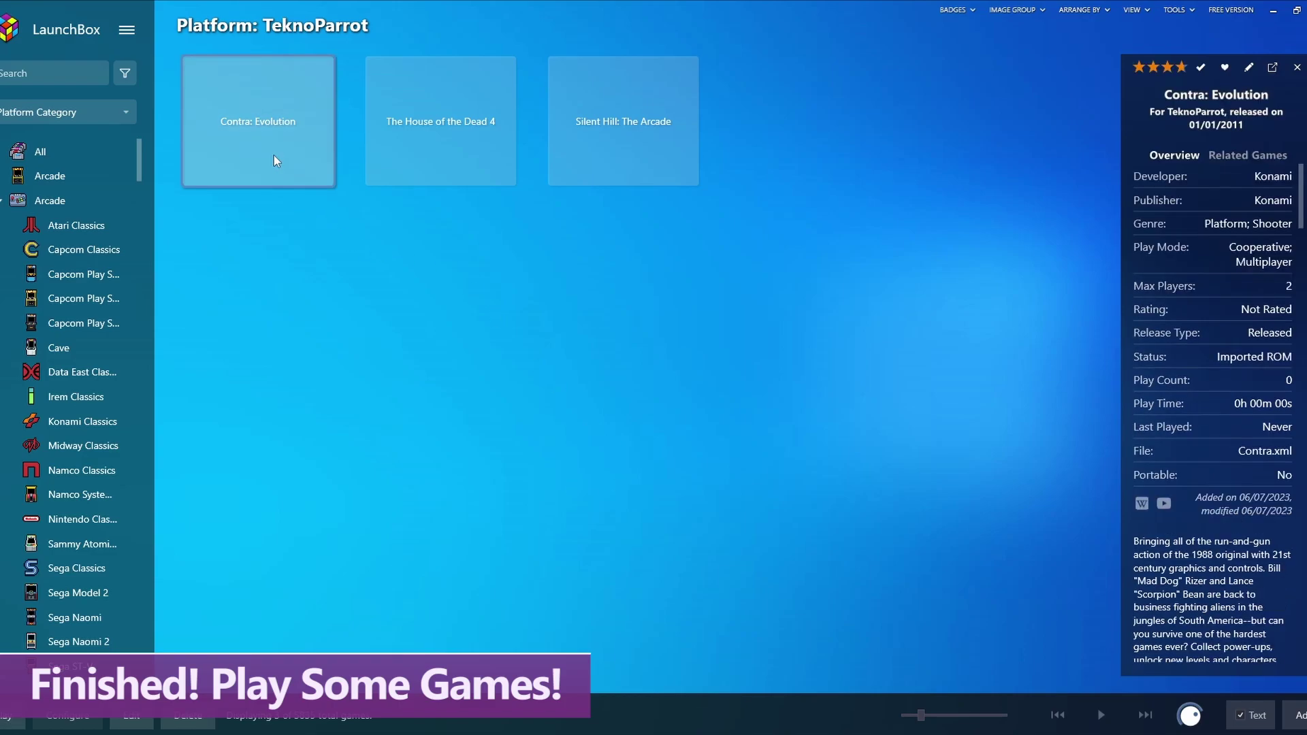